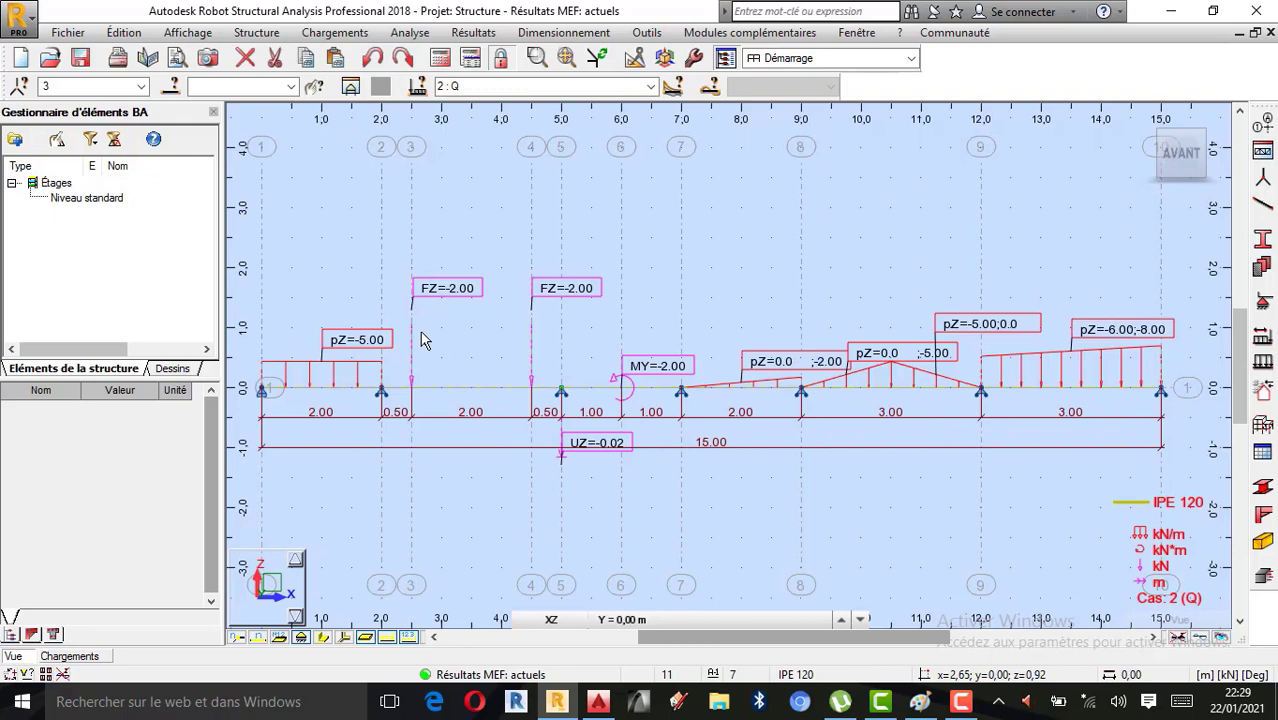
# - Set the display colour scheme in the application preferences to BASIA
pyautogui.rightClick(655, 186)
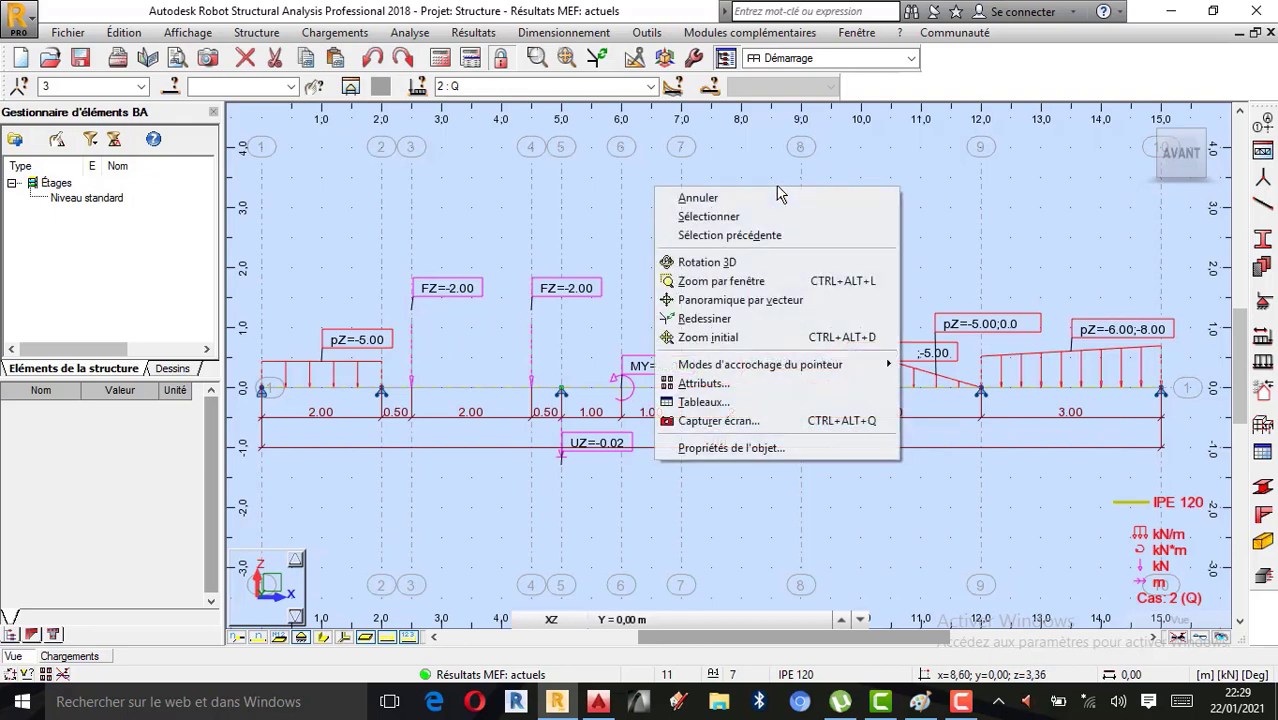
pyautogui.click(748, 194)
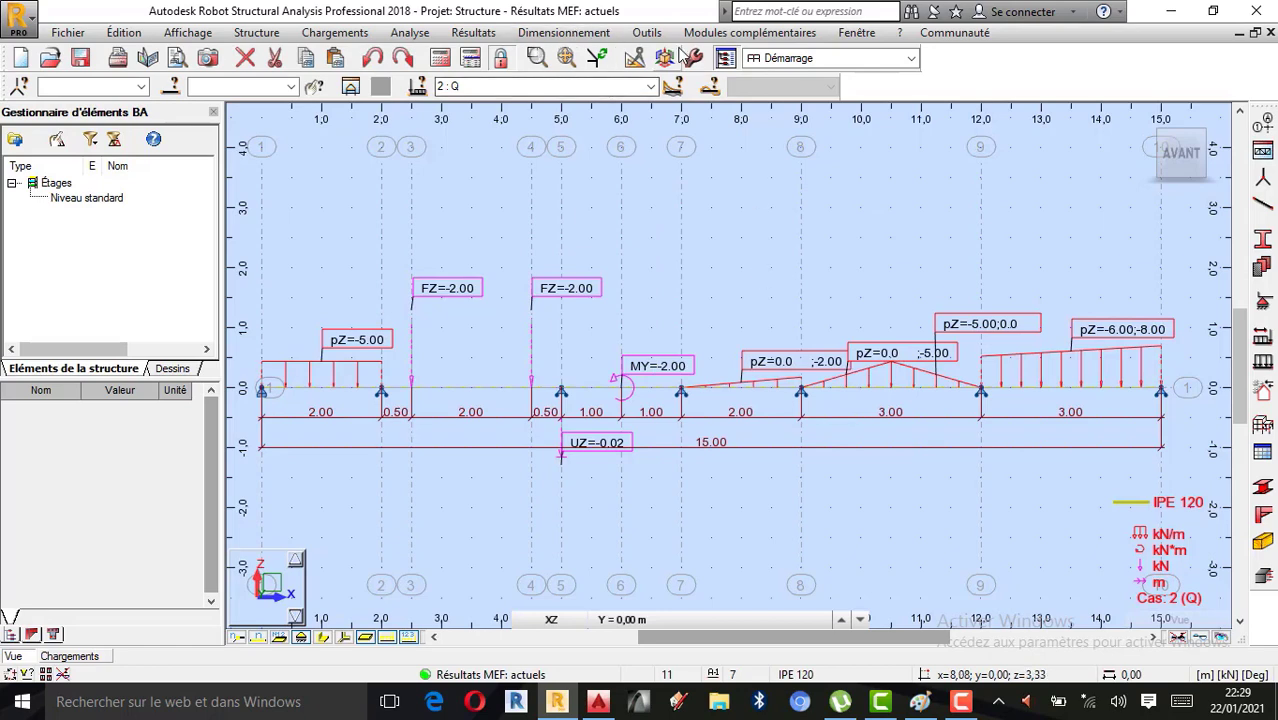
pyautogui.click(647, 33)
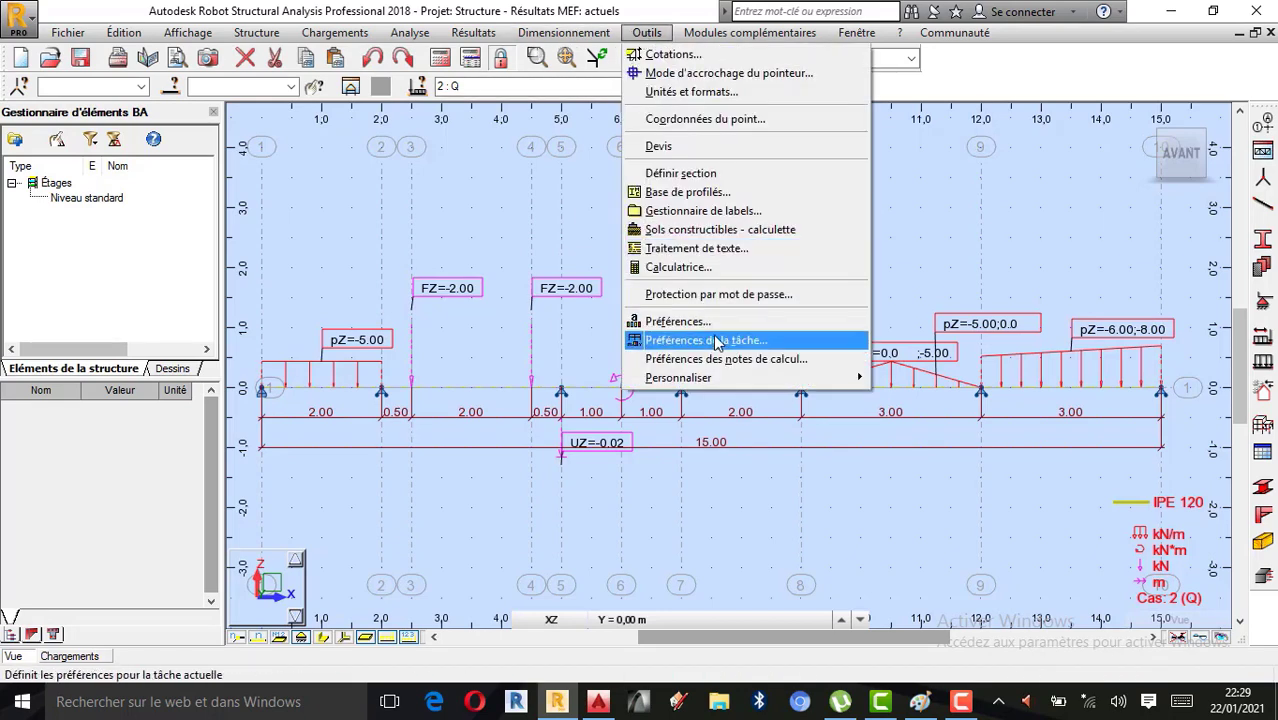
pyautogui.click(700, 324)
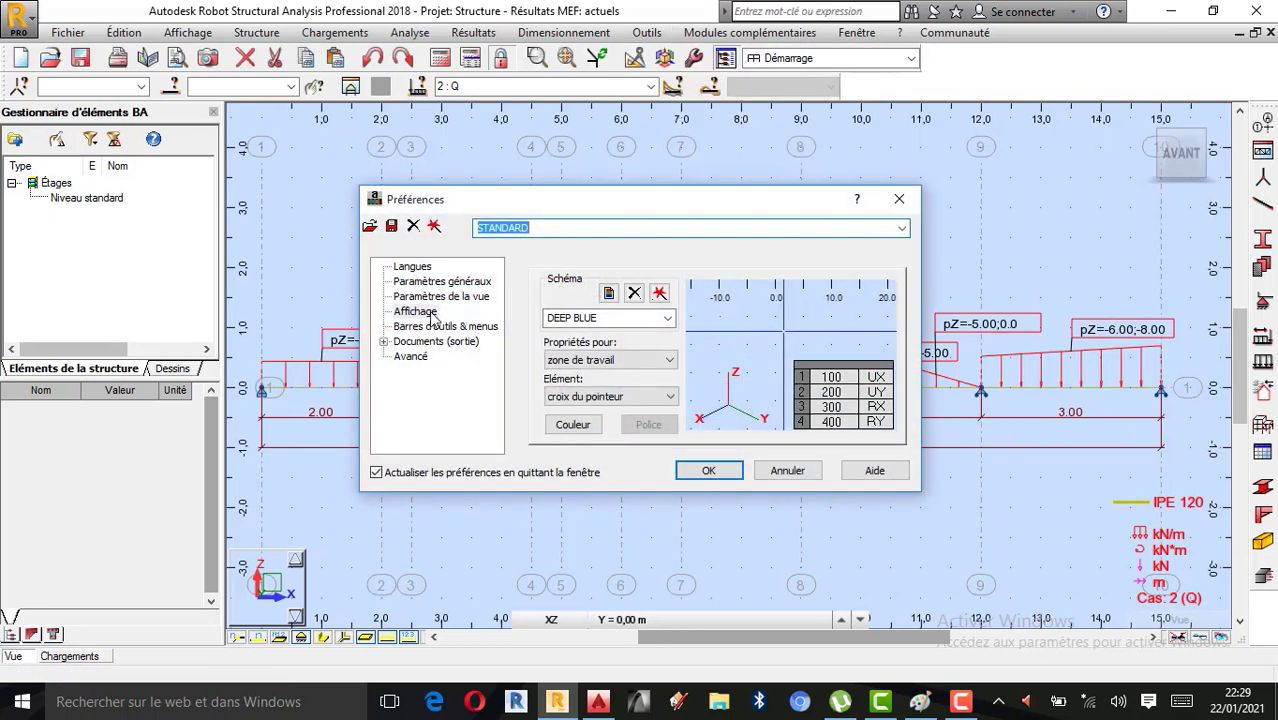
pyautogui.click(415, 311)
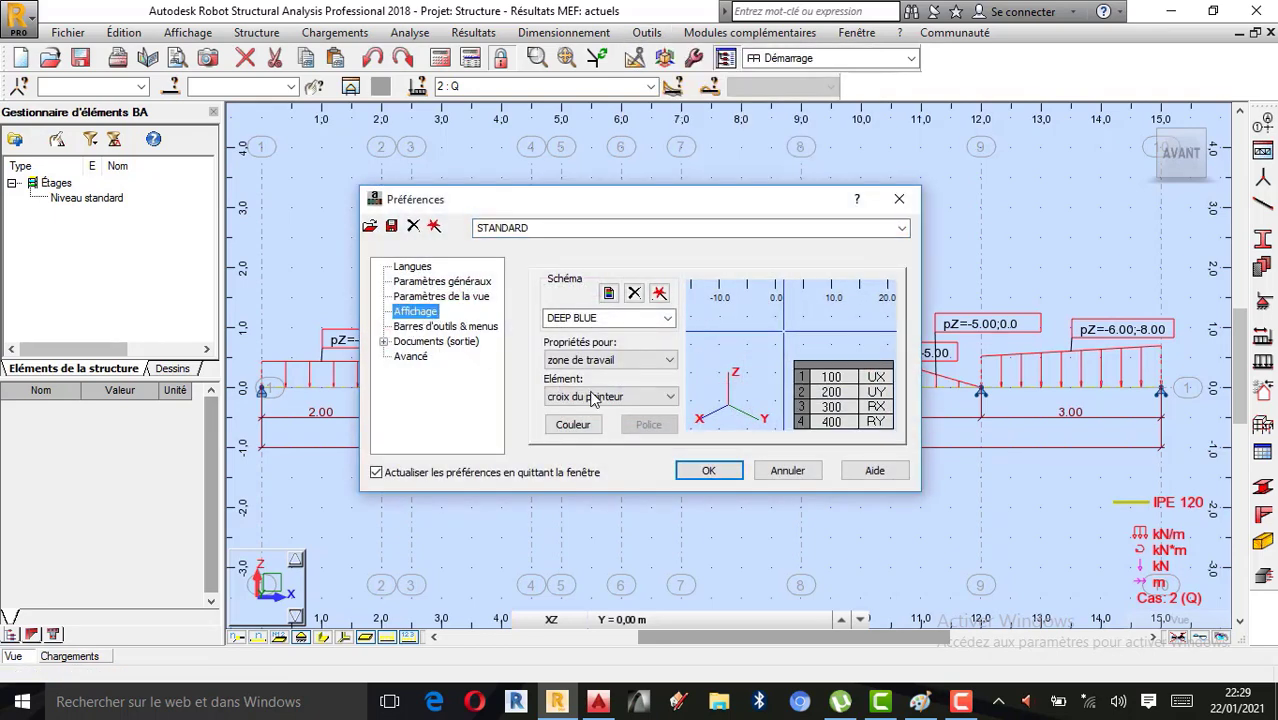
pyautogui.click(668, 318)
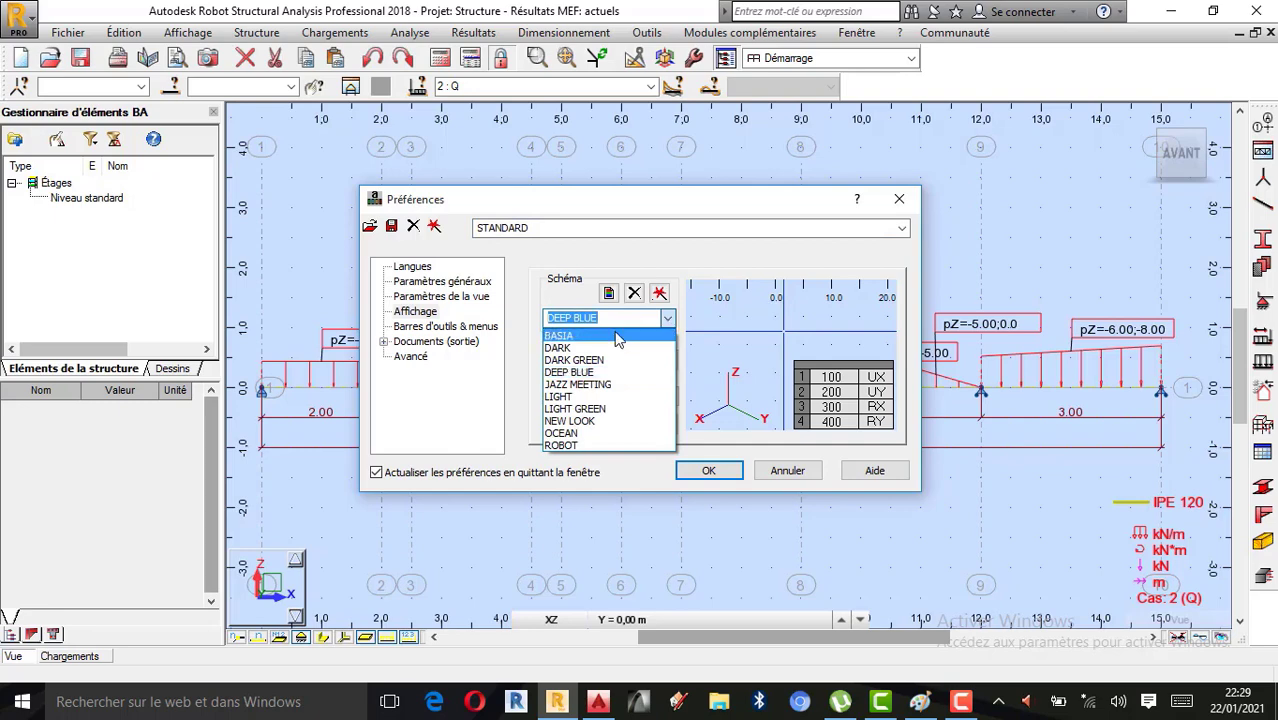
pyautogui.click(617, 340)
pyautogui.click(708, 471)
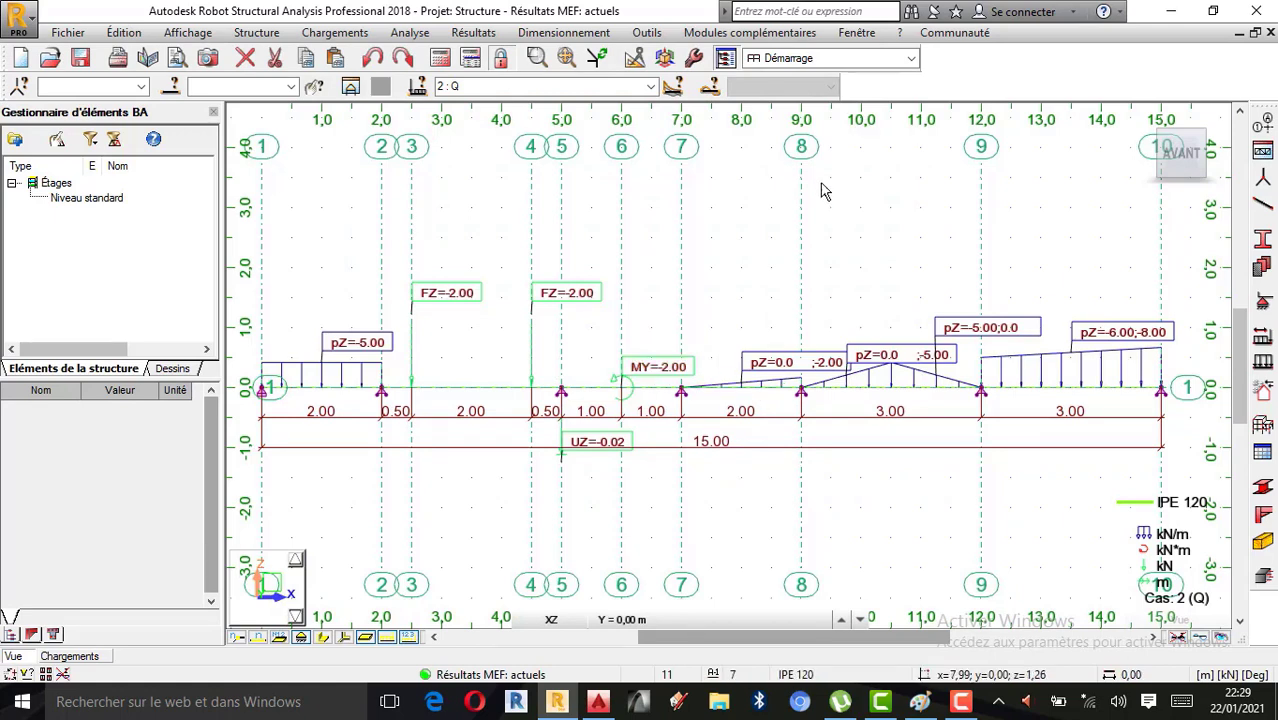
# - Display the Moment My diagram on the beam's bars and inspect its shape around supports 5 to 7
pyautogui.click(440, 58)
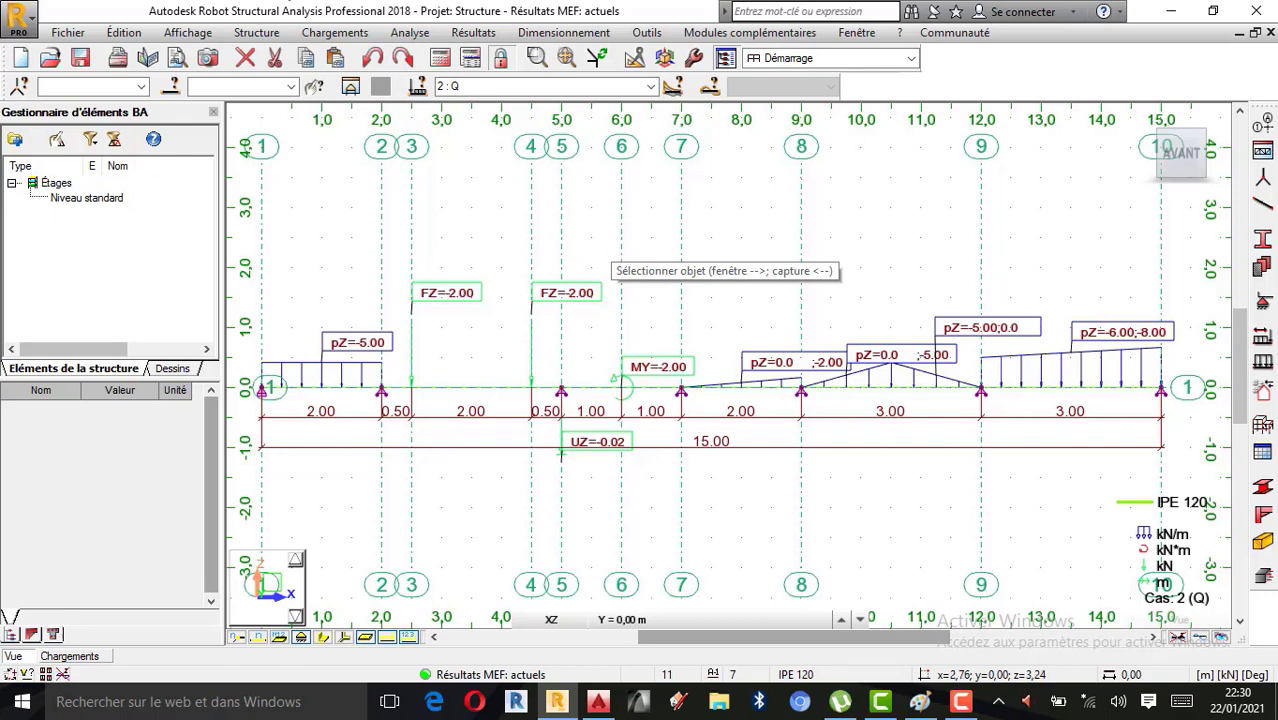
pyautogui.click(494, 35)
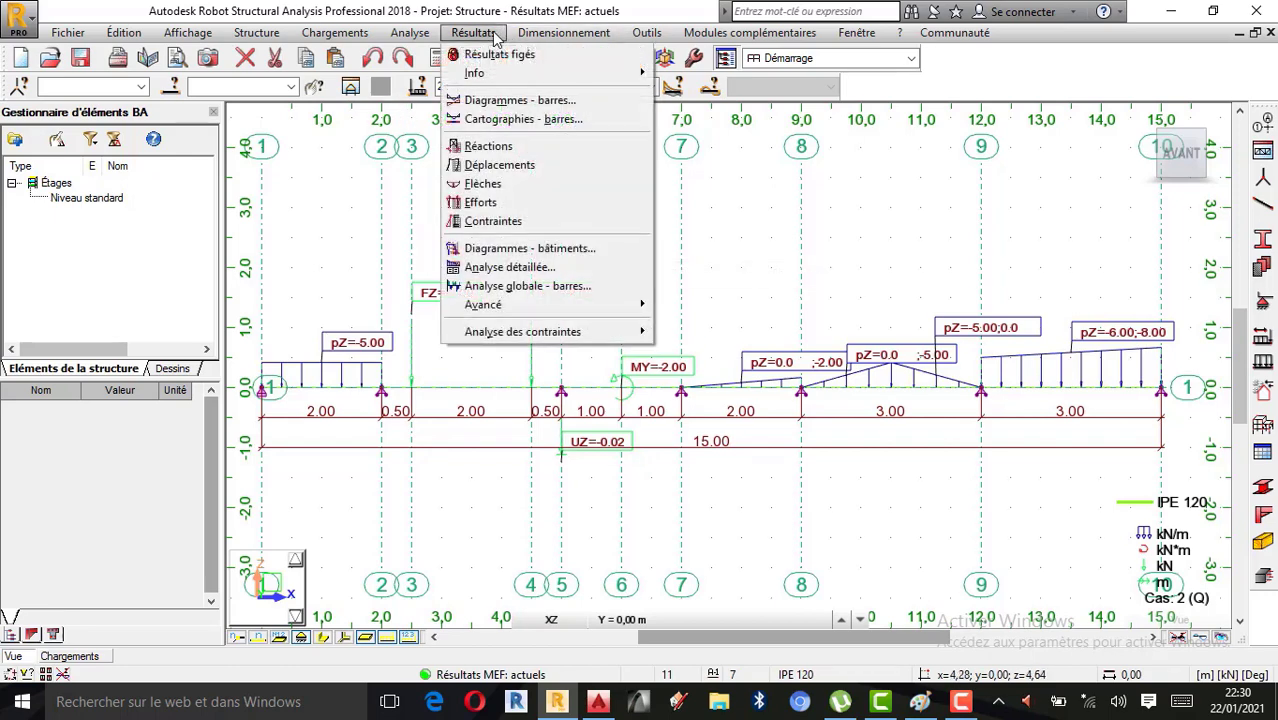
pyautogui.click(516, 101)
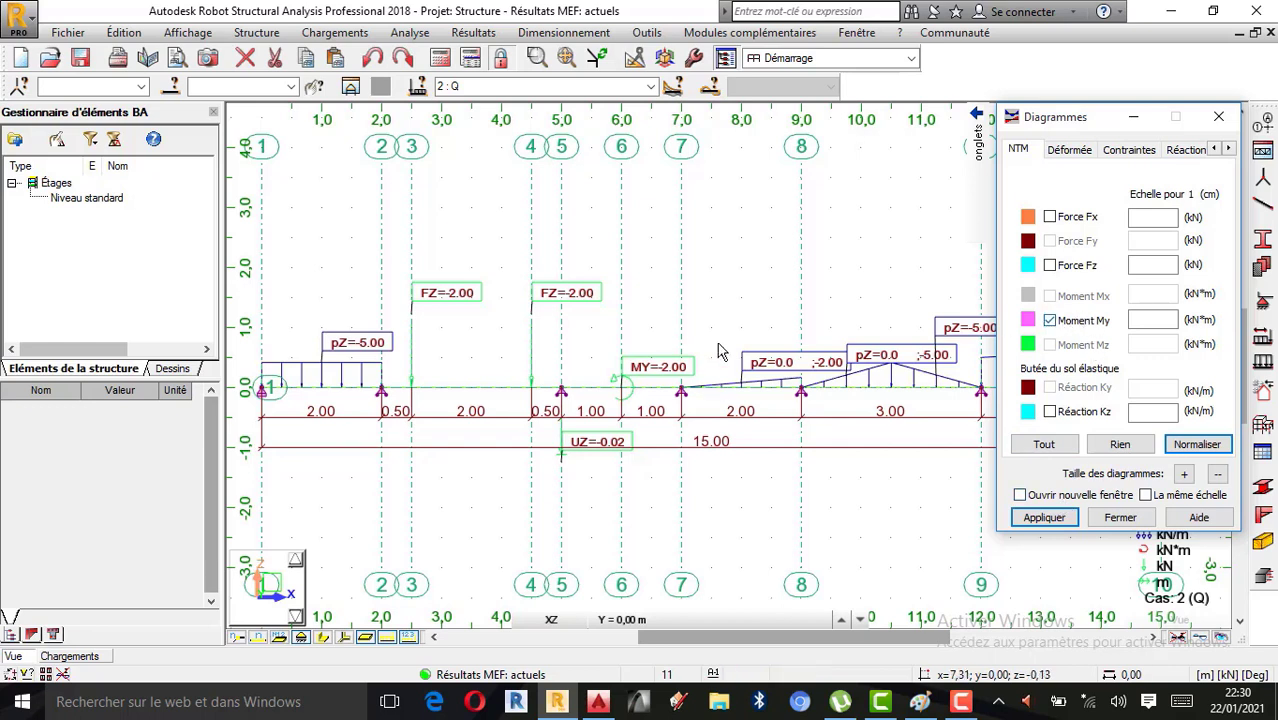
pyautogui.click(1052, 518)
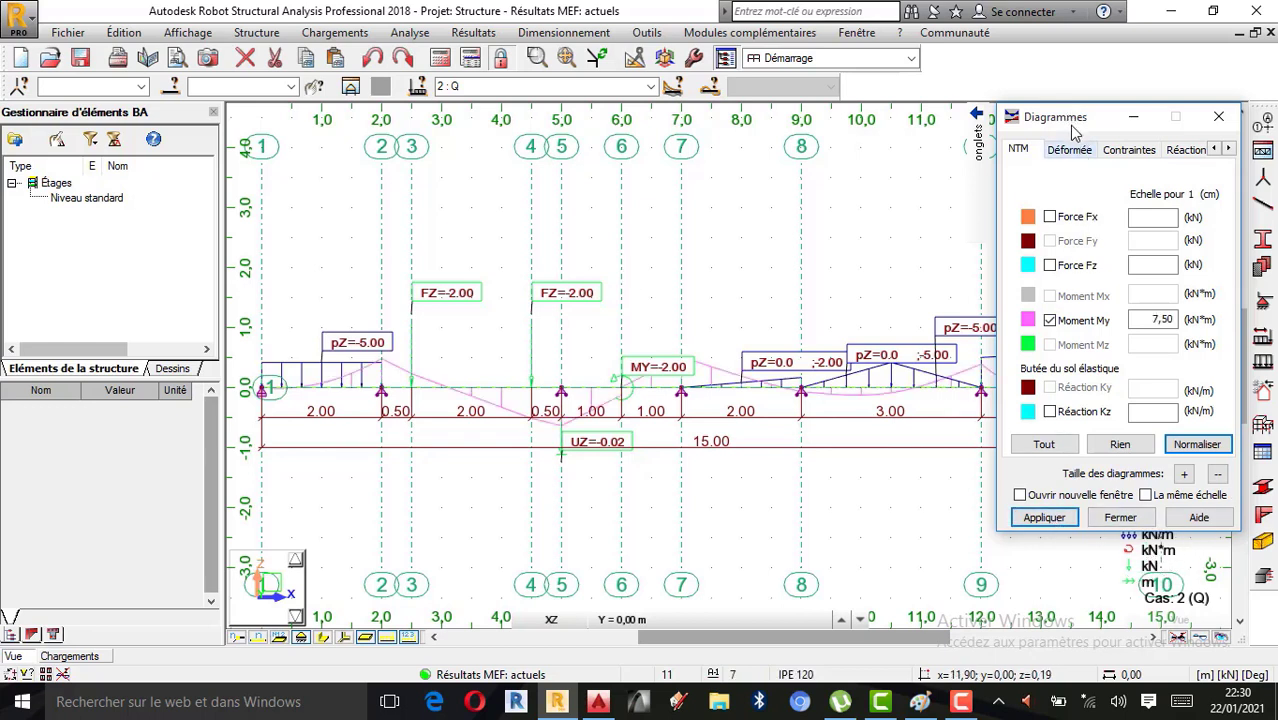
pyautogui.moveTo(1072, 130); pyautogui.dragTo(1166, 465)
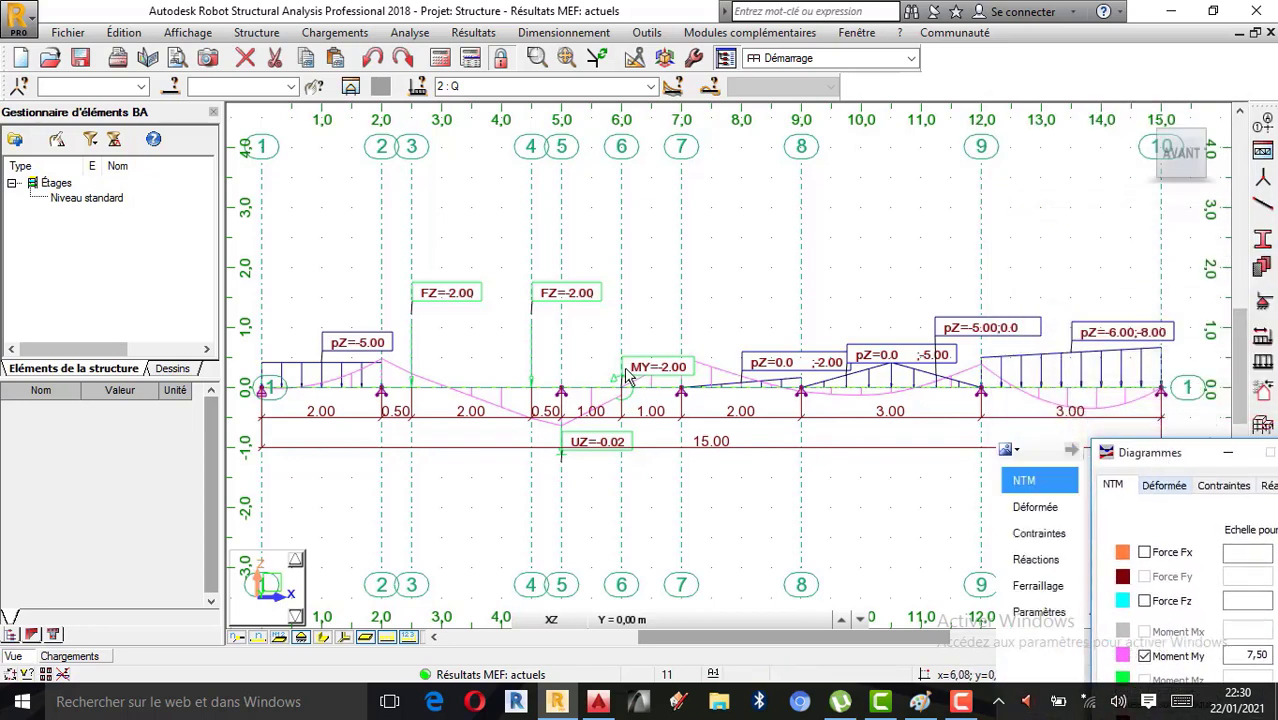
pyautogui.scroll(4, 626, 375)
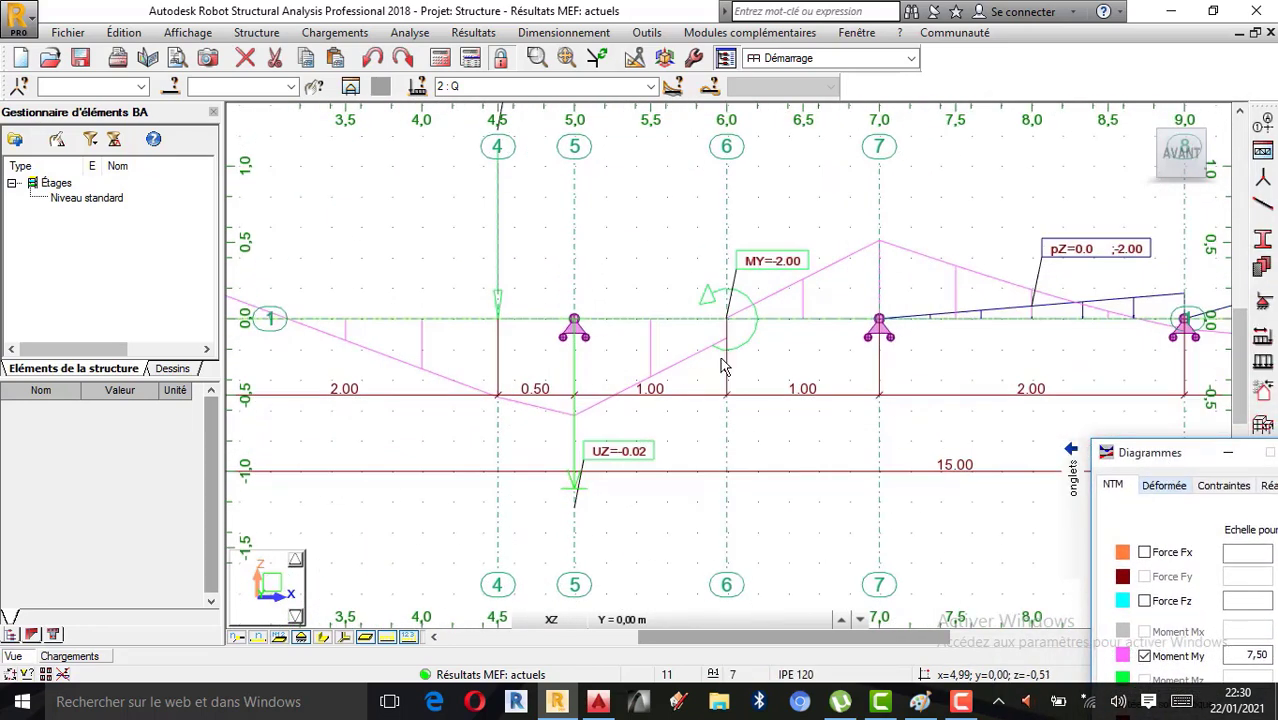
pyautogui.scroll(-3, 660, 378)
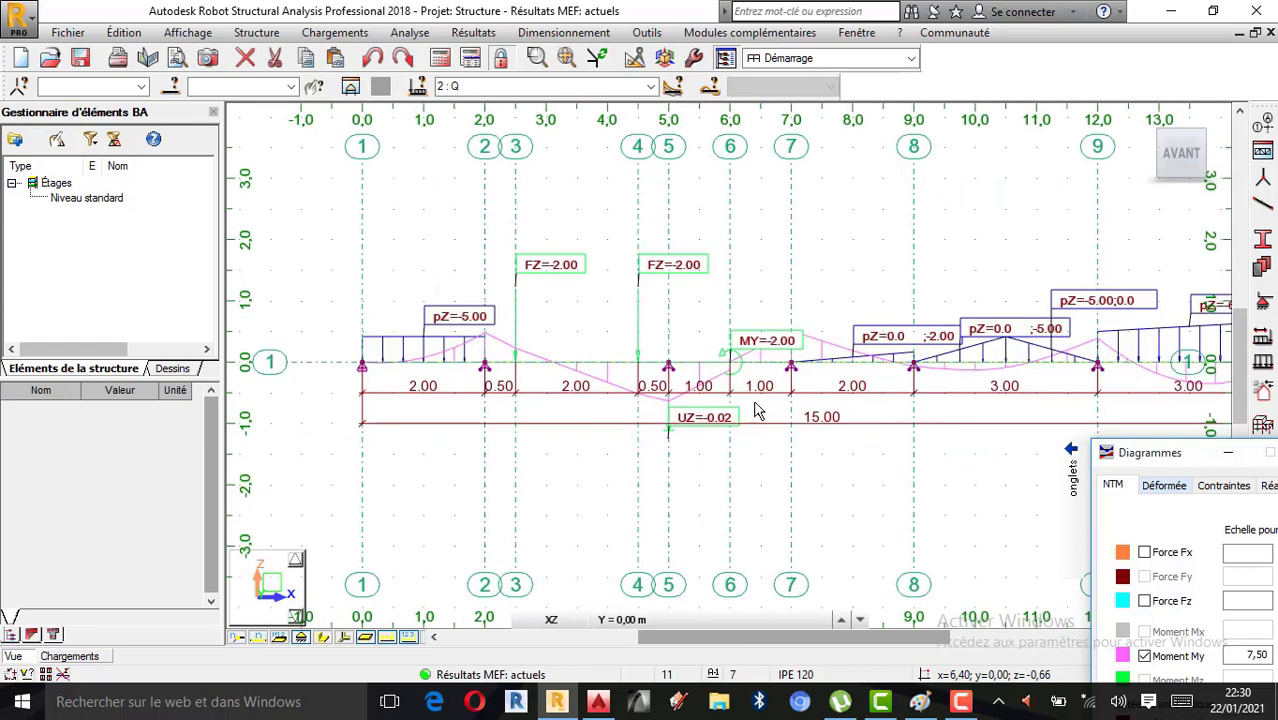
pyautogui.scroll(1, 668, 398)
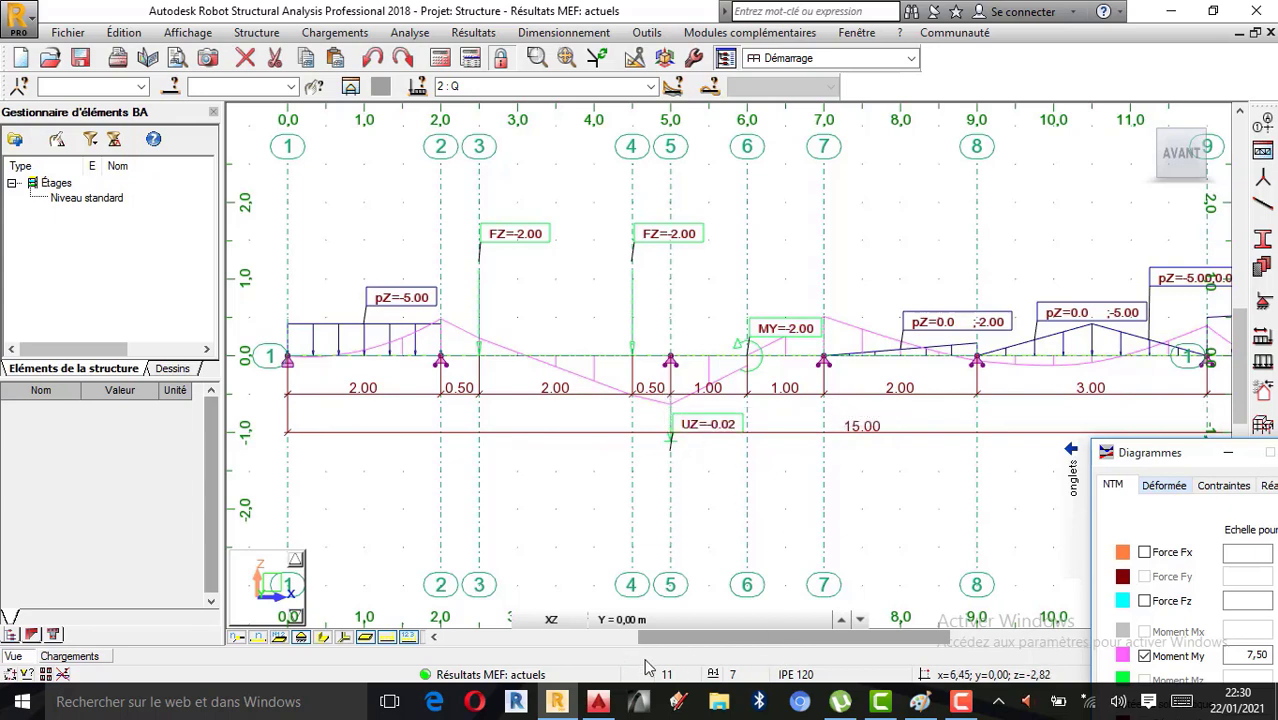
# - Switch to the Paint beam sketch and draw a purple V-shaped moment curve beneath the settling support C
pyautogui.click(922, 703)
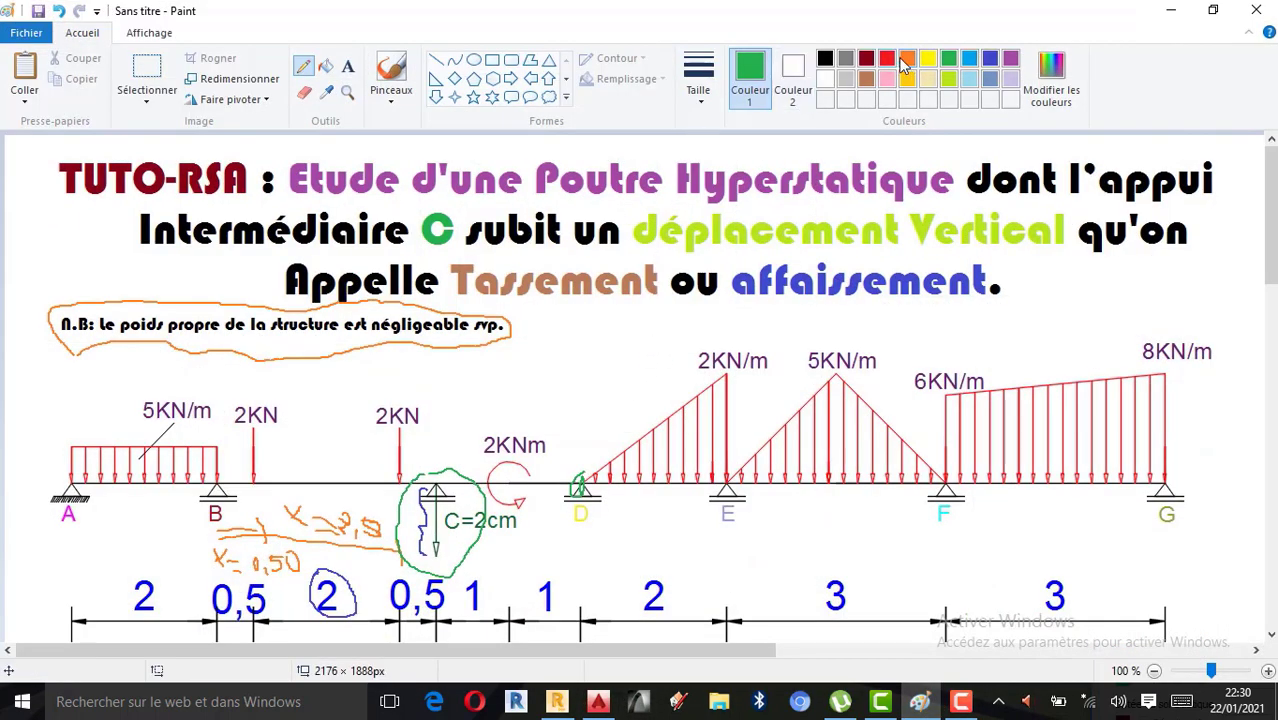
pyautogui.click(1010, 58)
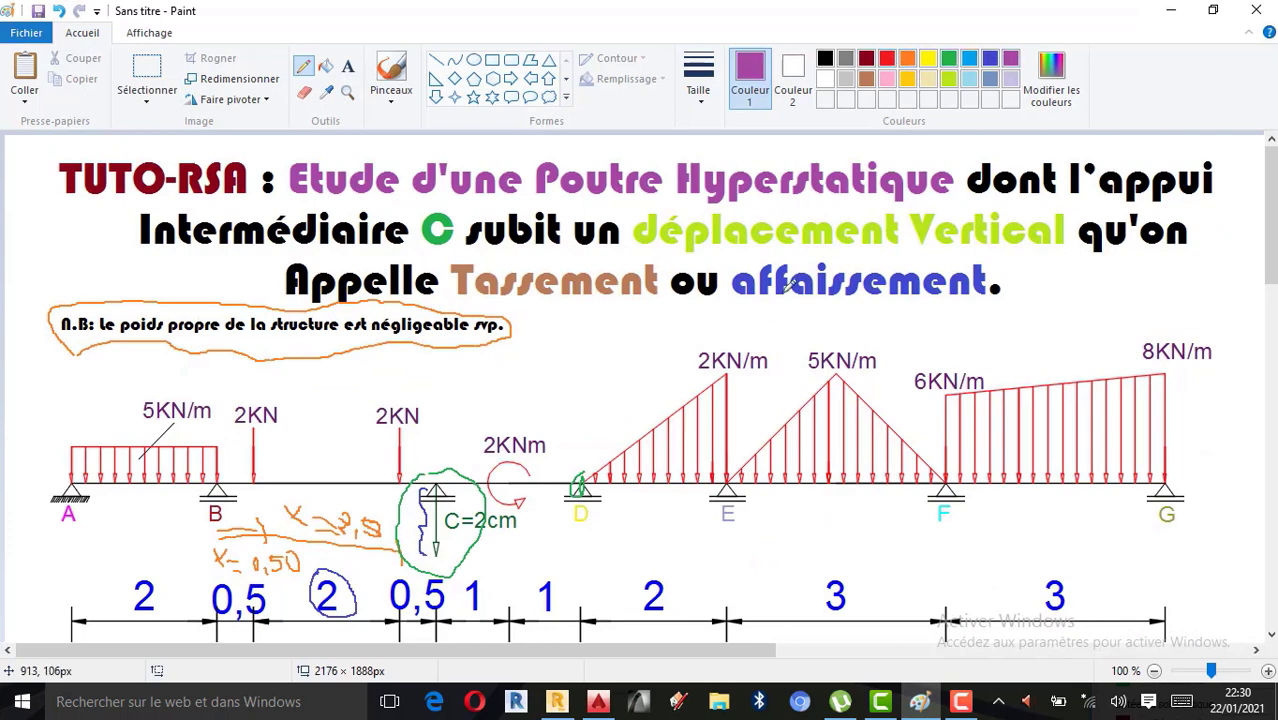
pyautogui.scroll(-3, 770, 335)
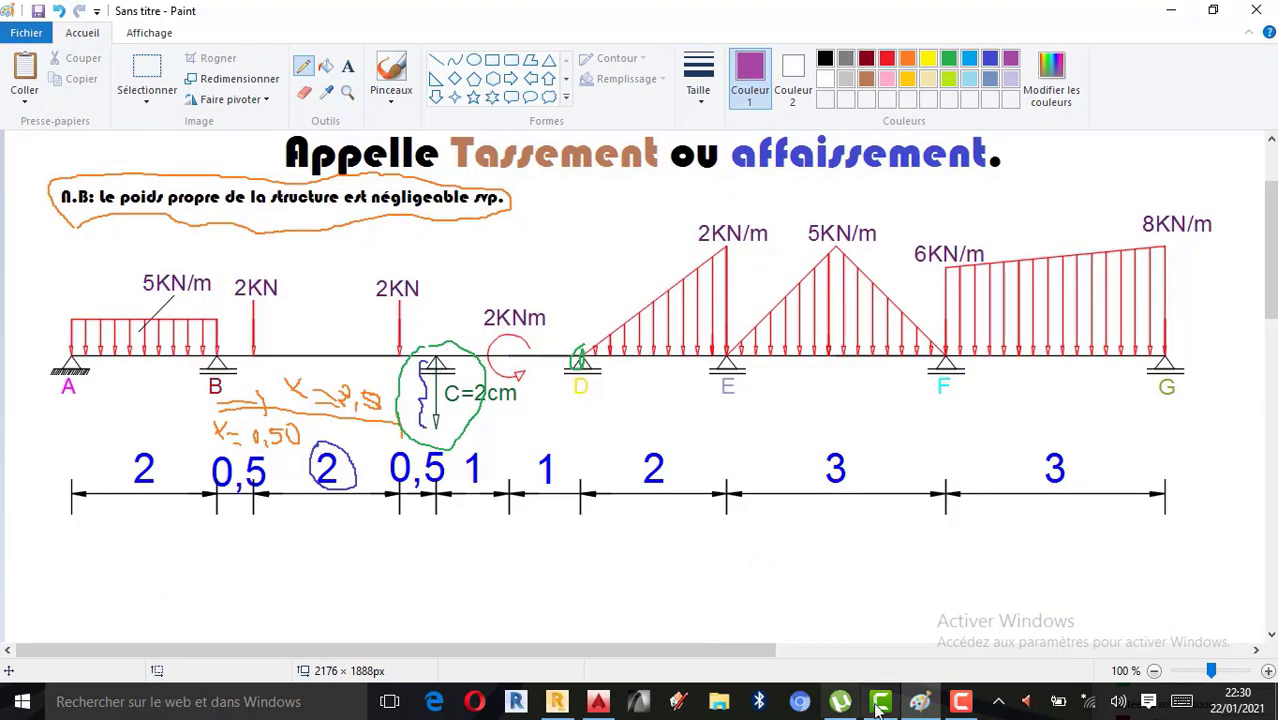
pyautogui.click(558, 703)
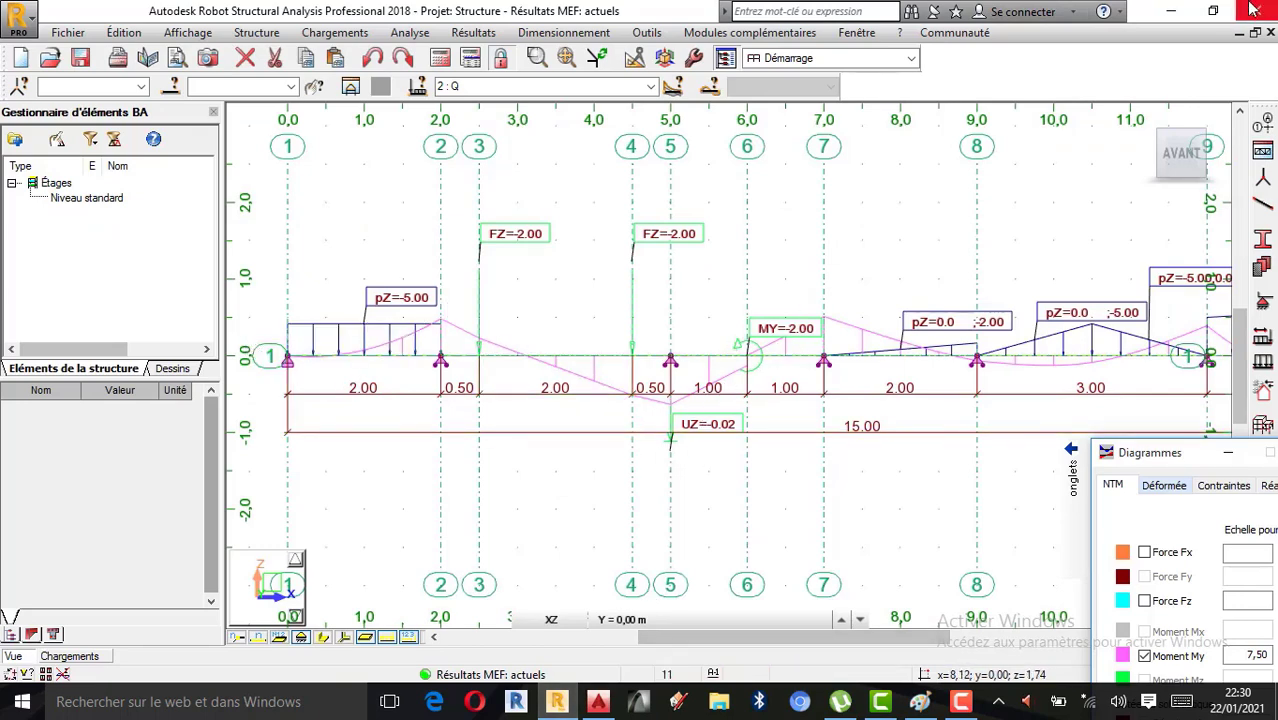
pyautogui.click(1173, 9)
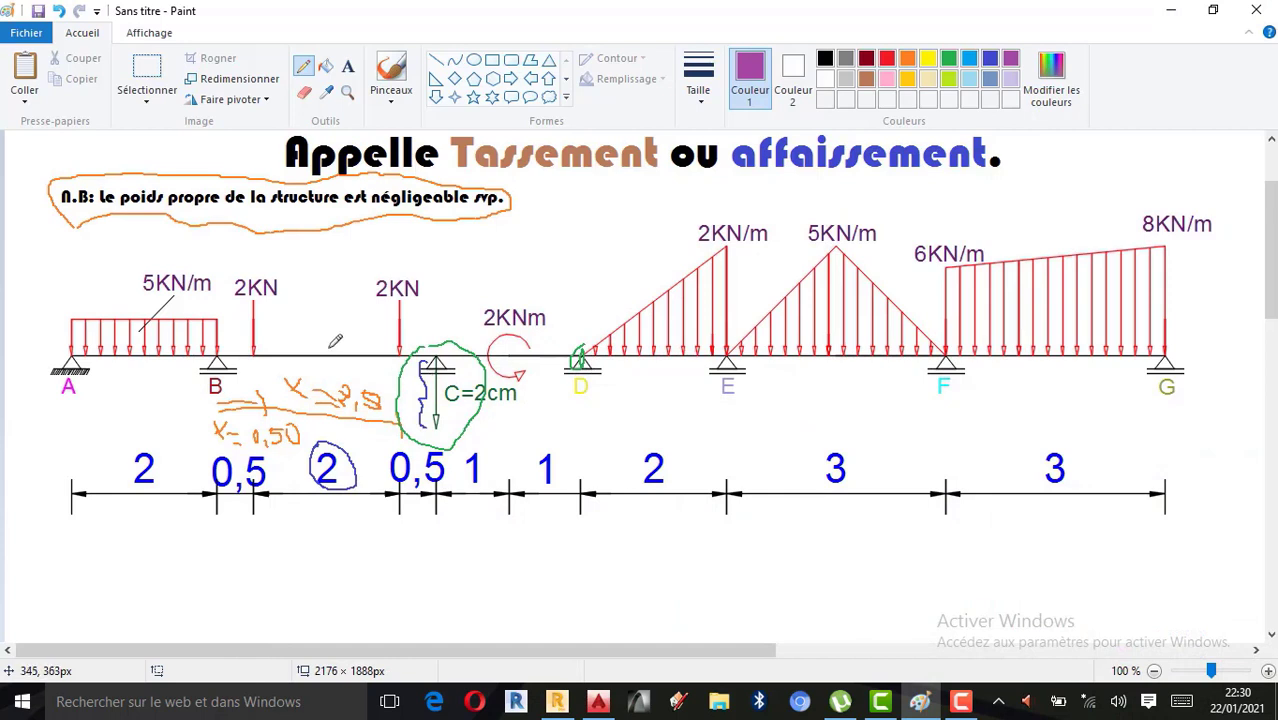
pyautogui.moveTo(343, 354)
pyautogui.mouseDown()
pyautogui.moveTo(400, 412)
pyautogui.moveTo(455, 430)
pyautogui.moveTo(537, 355)
pyautogui.moveTo(443, 421)
pyautogui.mouseUp()
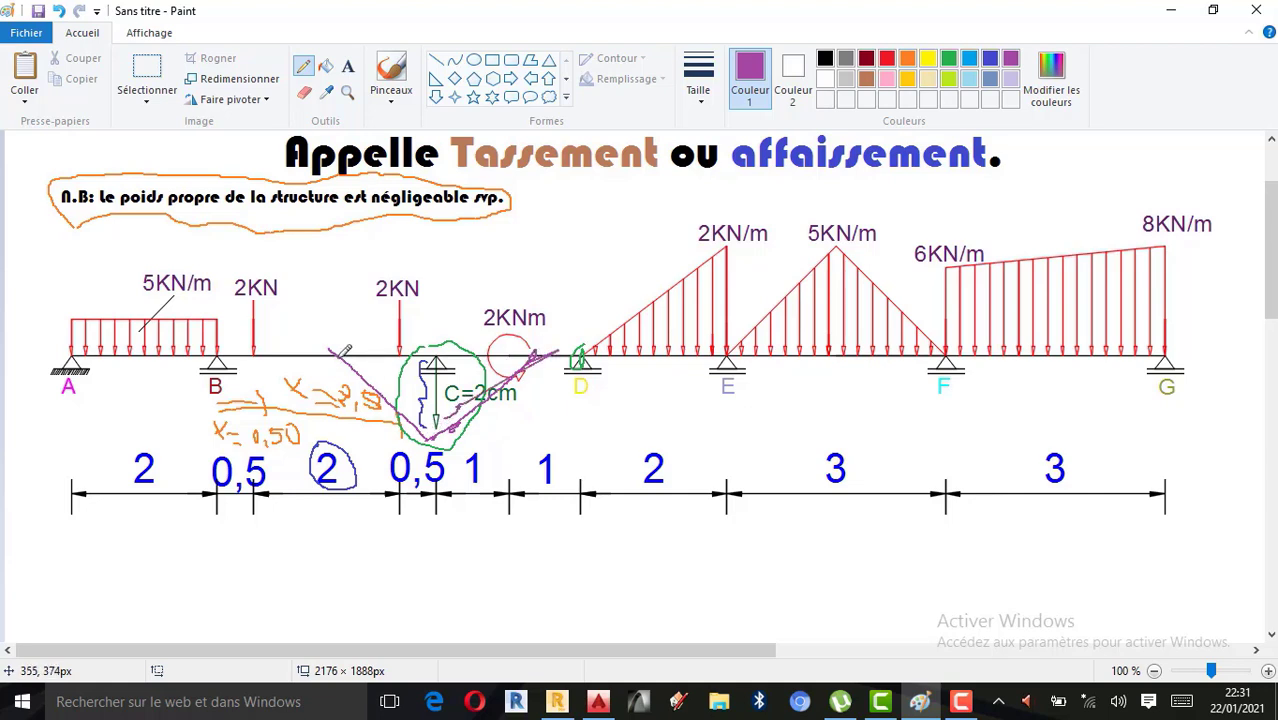
pyautogui.moveTo(341, 356); pyautogui.dragTo(382, 388)
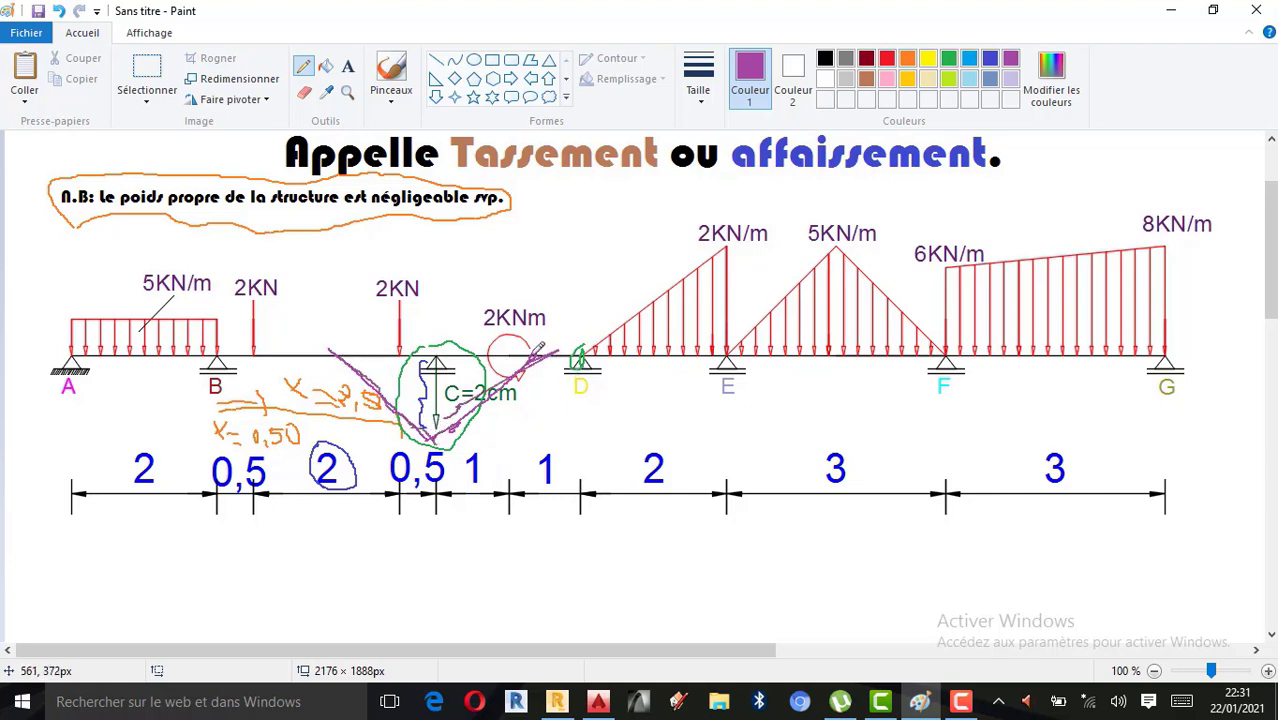
pyautogui.moveTo(541, 355)
pyautogui.mouseDown()
pyautogui.moveTo(462, 405)
pyautogui.moveTo(520, 436)
pyautogui.moveTo(445, 440)
pyautogui.moveTo(494, 410)
pyautogui.mouseUp()
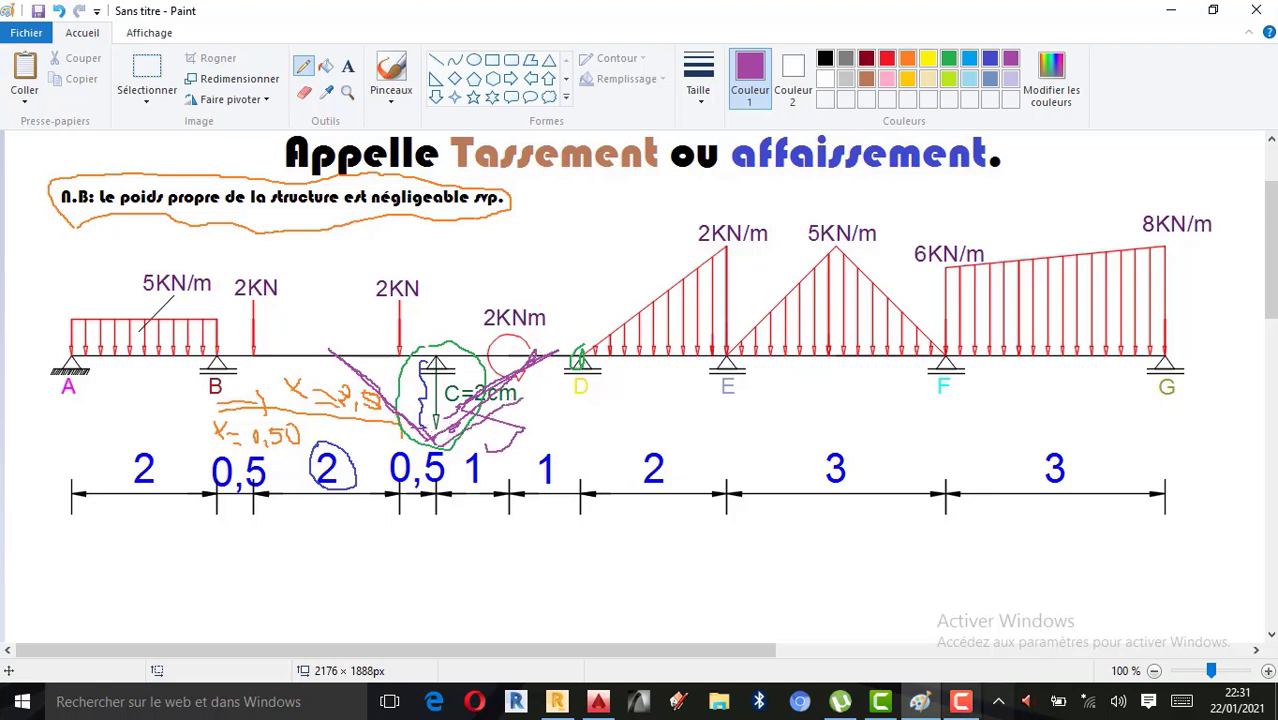
# - Switch back to Robot Structural Analysis and apply description labels, Différenciées for positive and negative values, and Uniforme filling to the My diagram
pyautogui.click(558, 703)
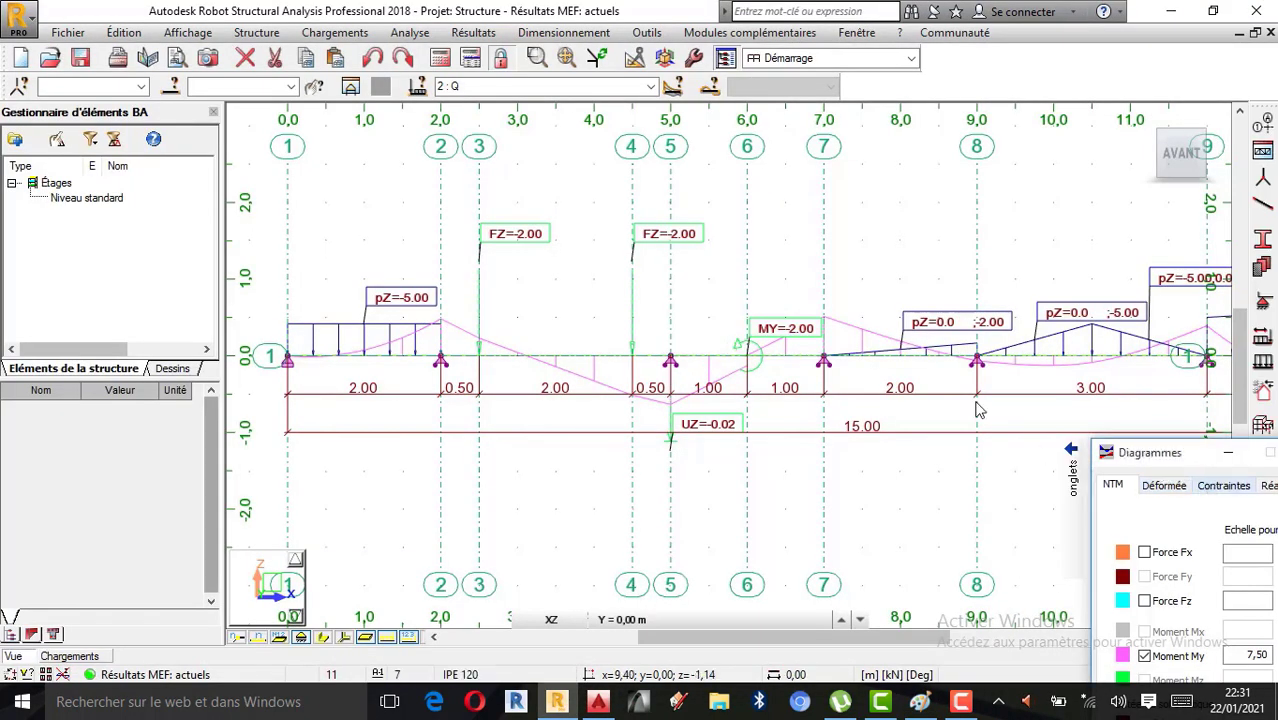
pyautogui.moveTo(1158, 462); pyautogui.dragTo(125, 168)
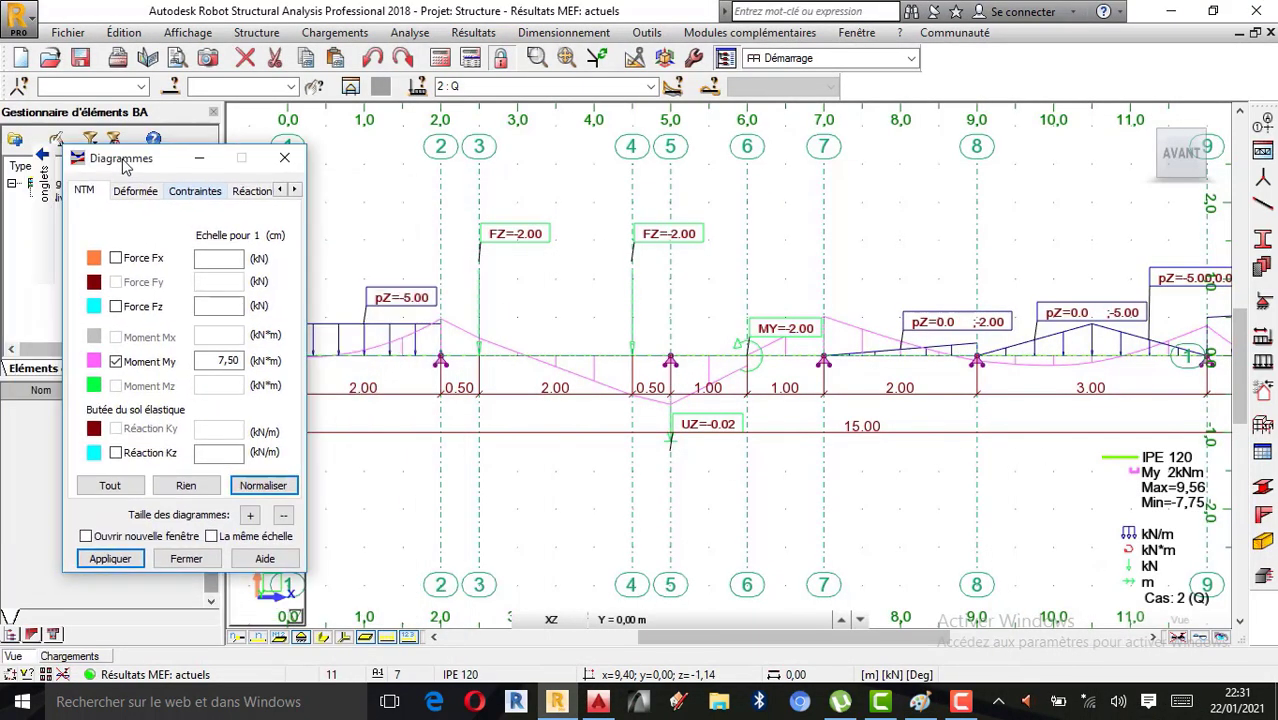
pyautogui.click(294, 189)
pyautogui.click(294, 189)
pyautogui.click(294, 189)
pyautogui.click(219, 193)
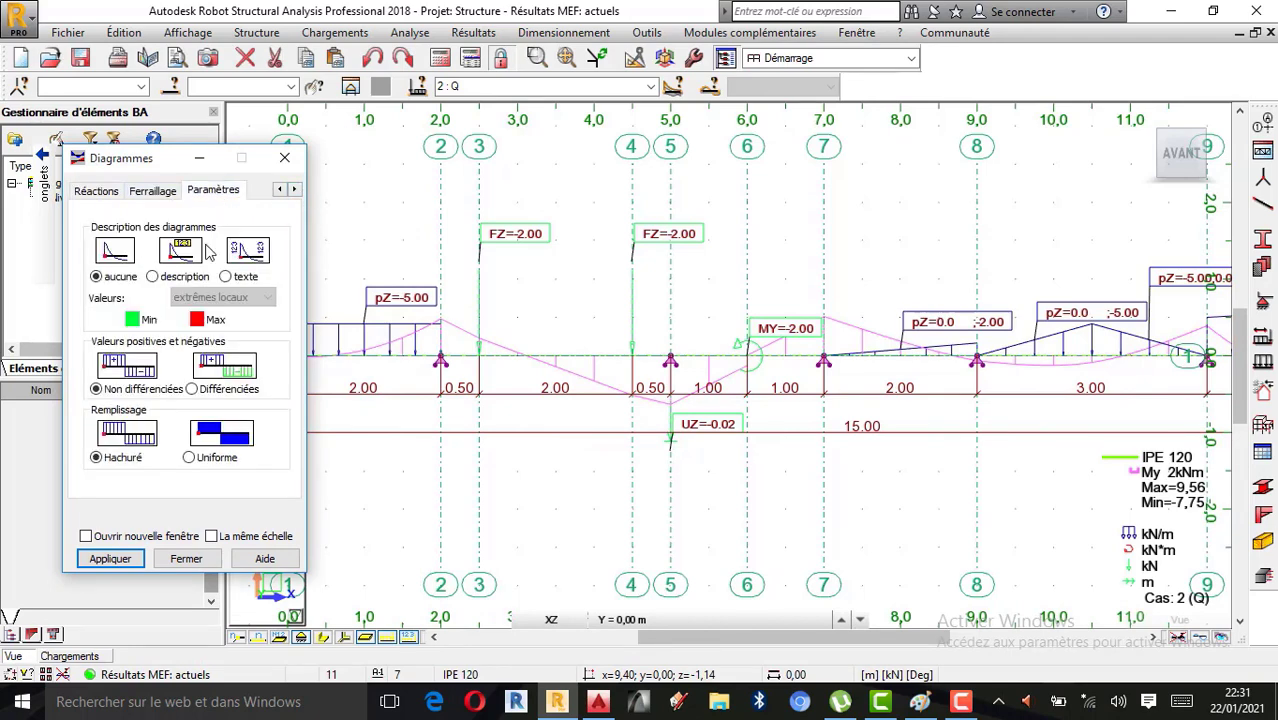
pyautogui.click(155, 277)
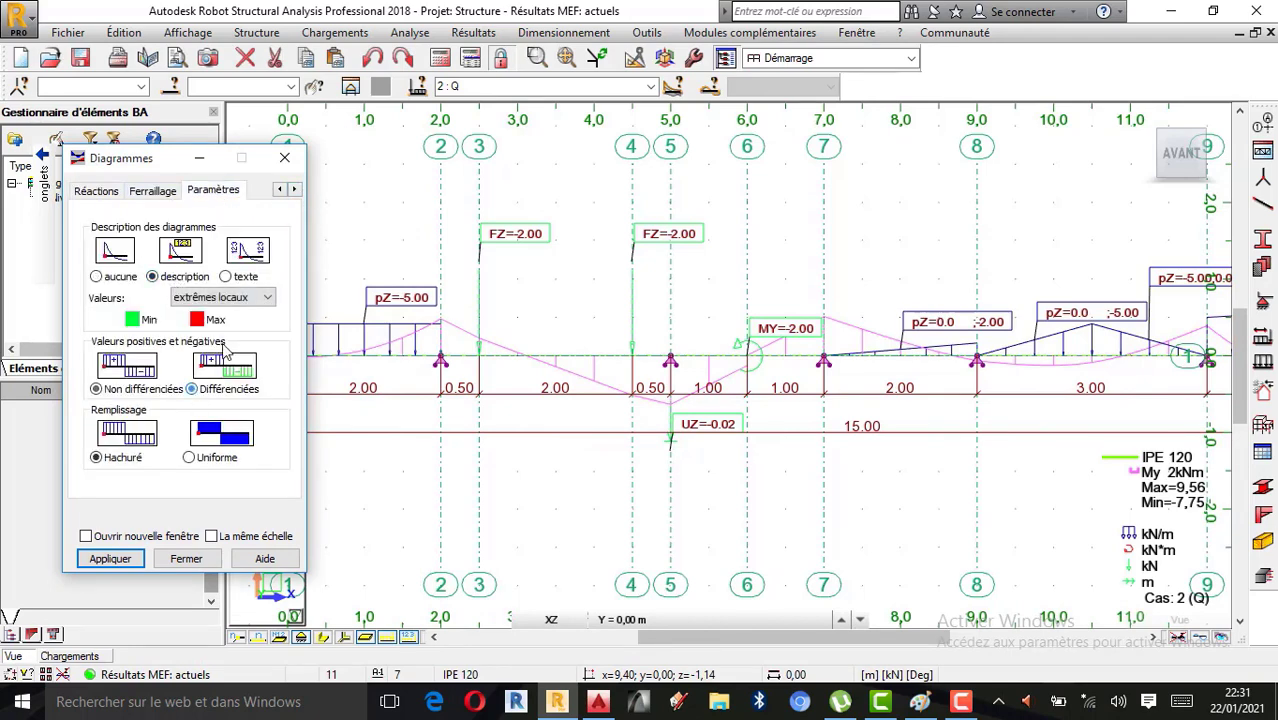
pyautogui.click(110, 558)
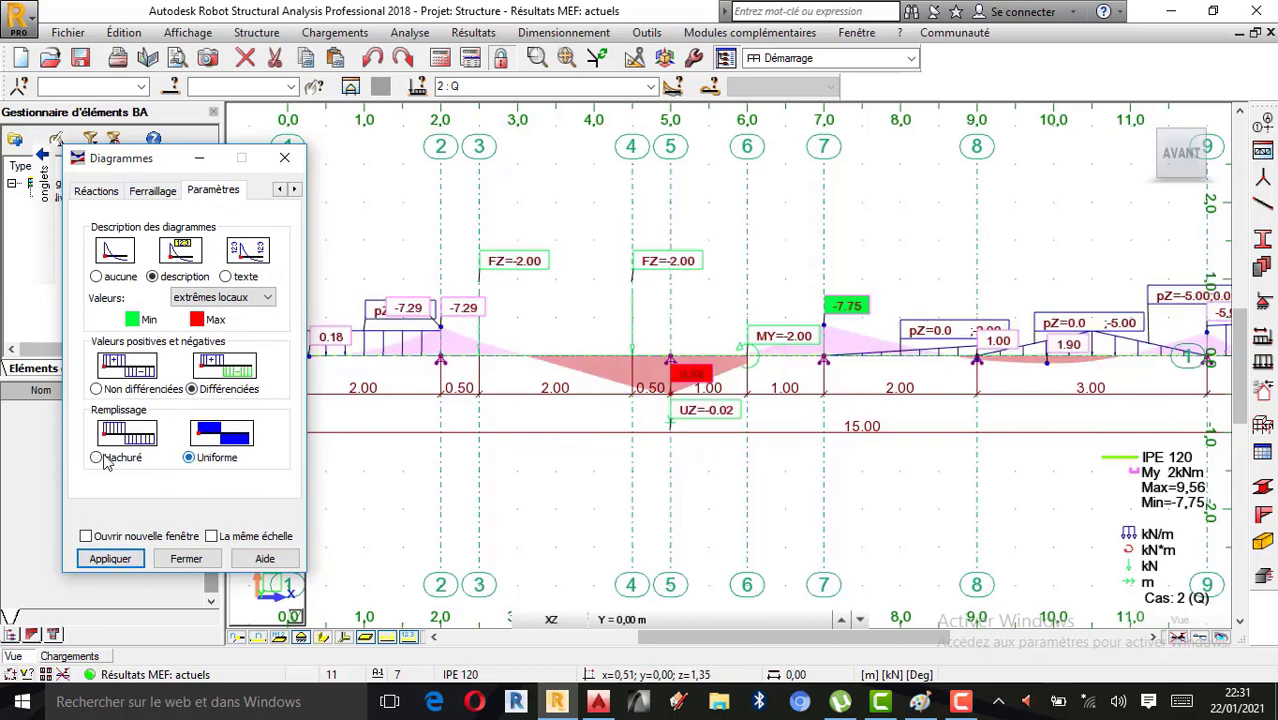
# - Apply Hachuré filling to the My diagram, then hide the load symbols and refresh the diagram
pyautogui.click(115, 558)
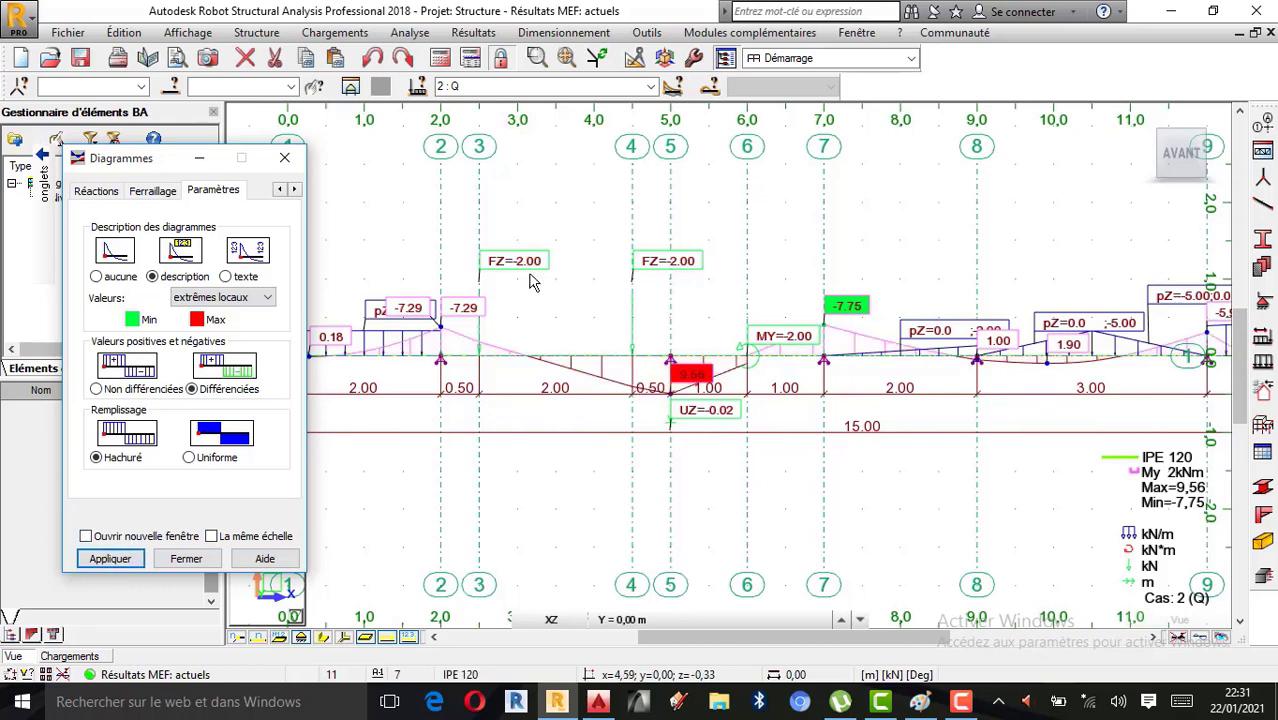
pyautogui.moveTo(203, 158); pyautogui.dragTo(148, 154)
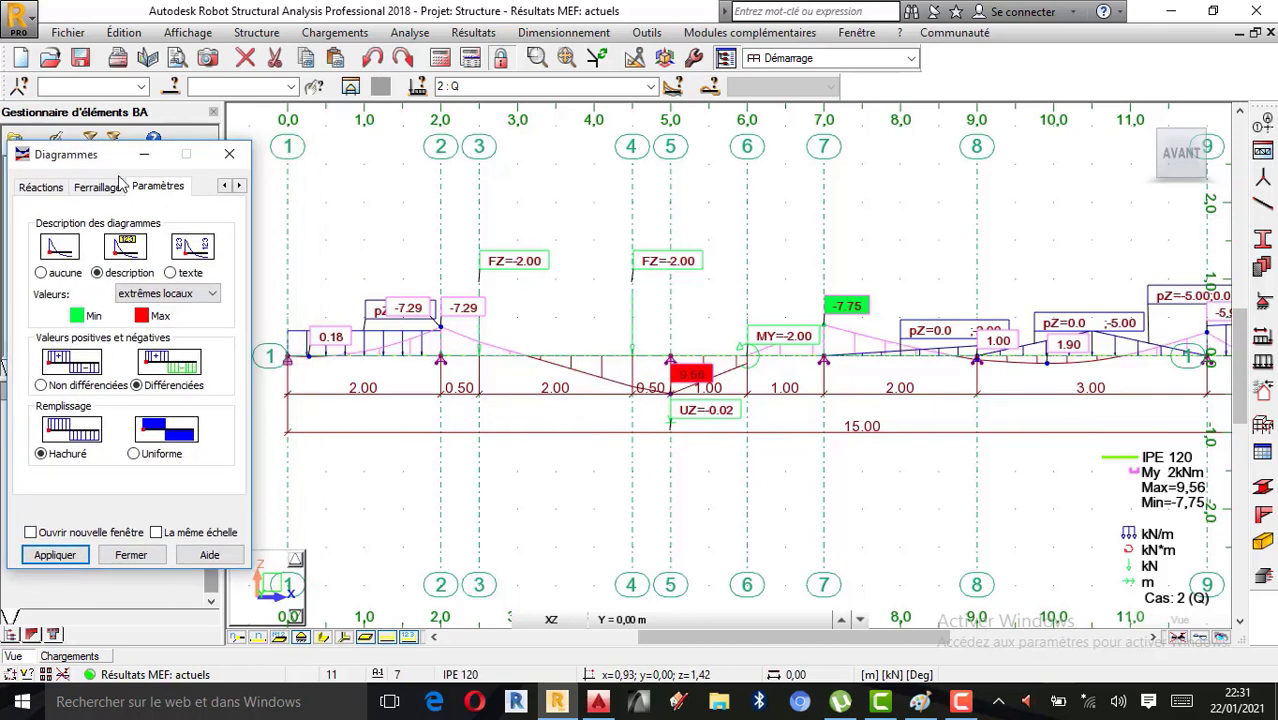
pyautogui.click(380, 674)
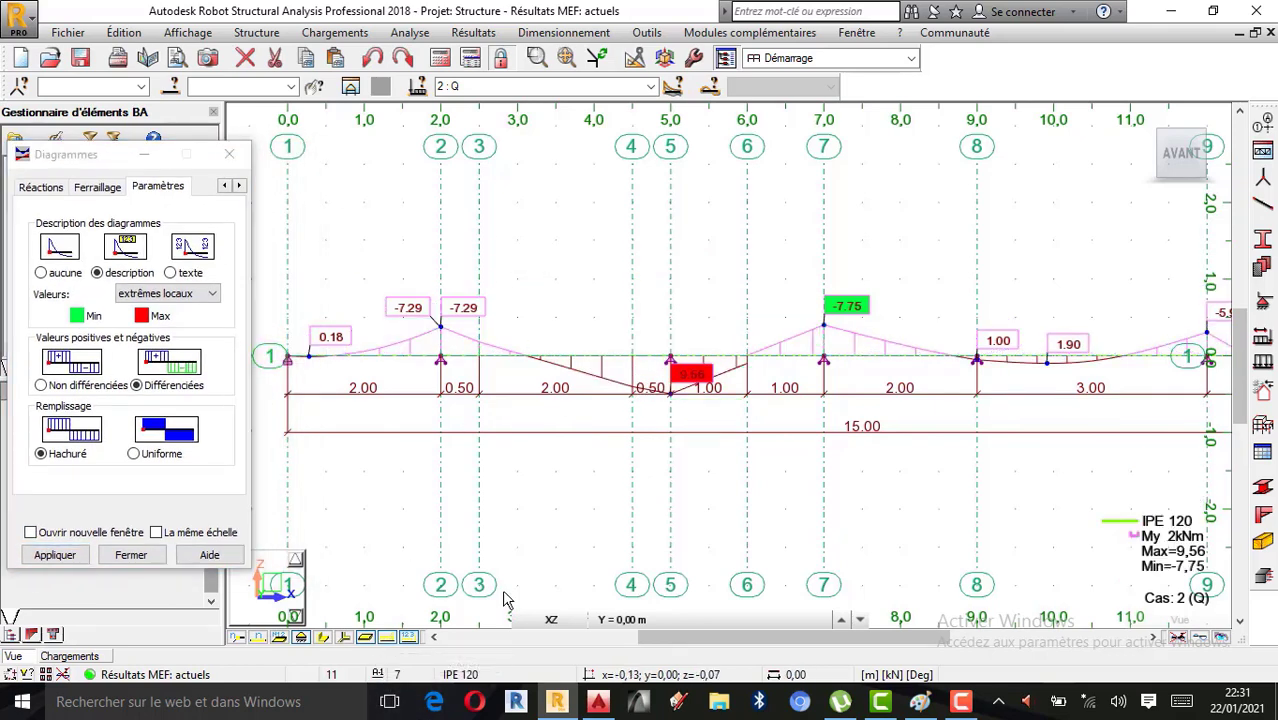
pyautogui.scroll(-4, 655, 320)
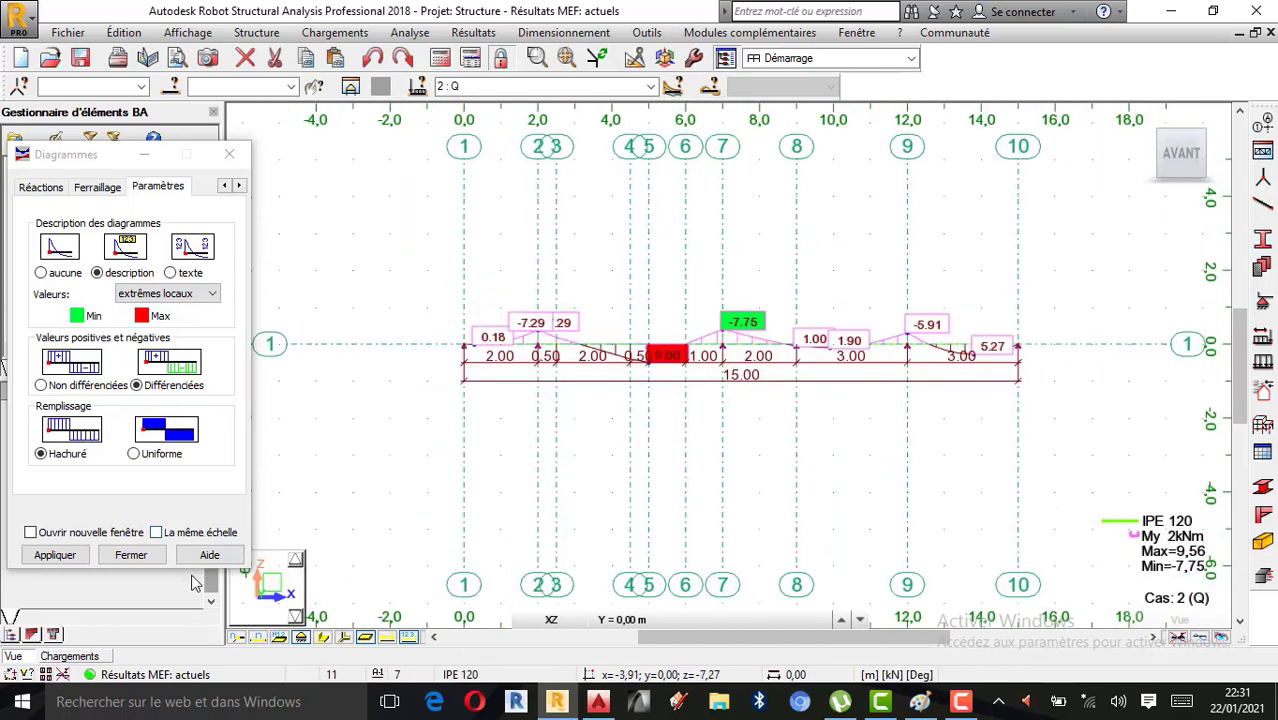
pyautogui.click(55, 556)
pyautogui.scroll(3, 785, 330)
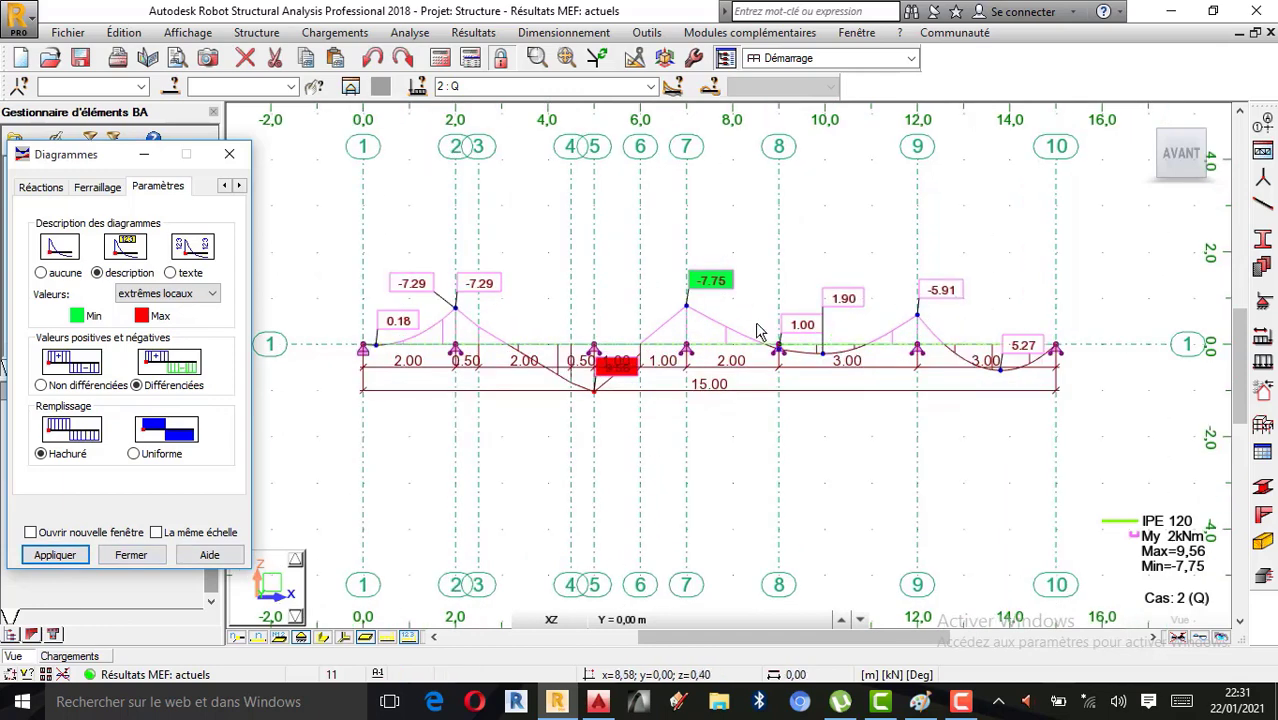
pyautogui.scroll(-1, 785, 334)
pyautogui.scroll(1, 637, 333)
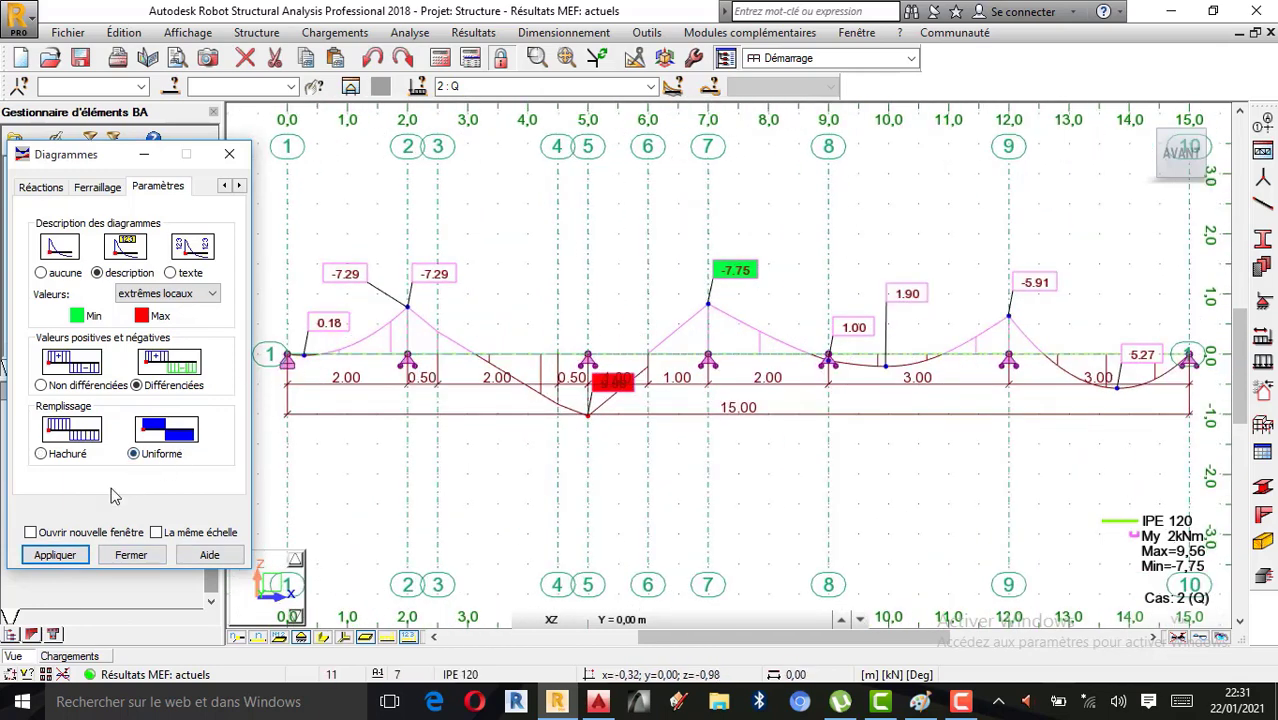
# - Apply Uniforme filling to the My diagram with the whole beam in view
pyautogui.click(55, 556)
pyautogui.scroll(-2, 690, 490)
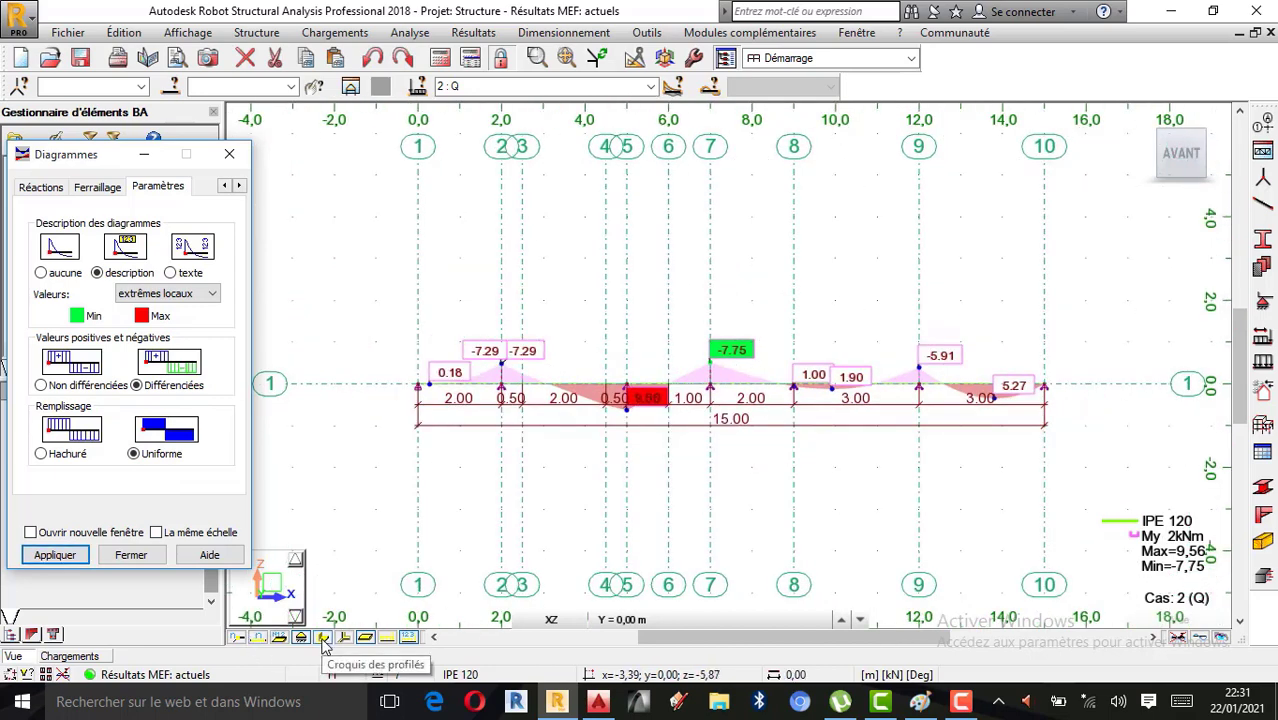
# - Redraw the uniformly filled My diagram to suit a view of the whole beam
pyautogui.scroll(-1, 795, 374)
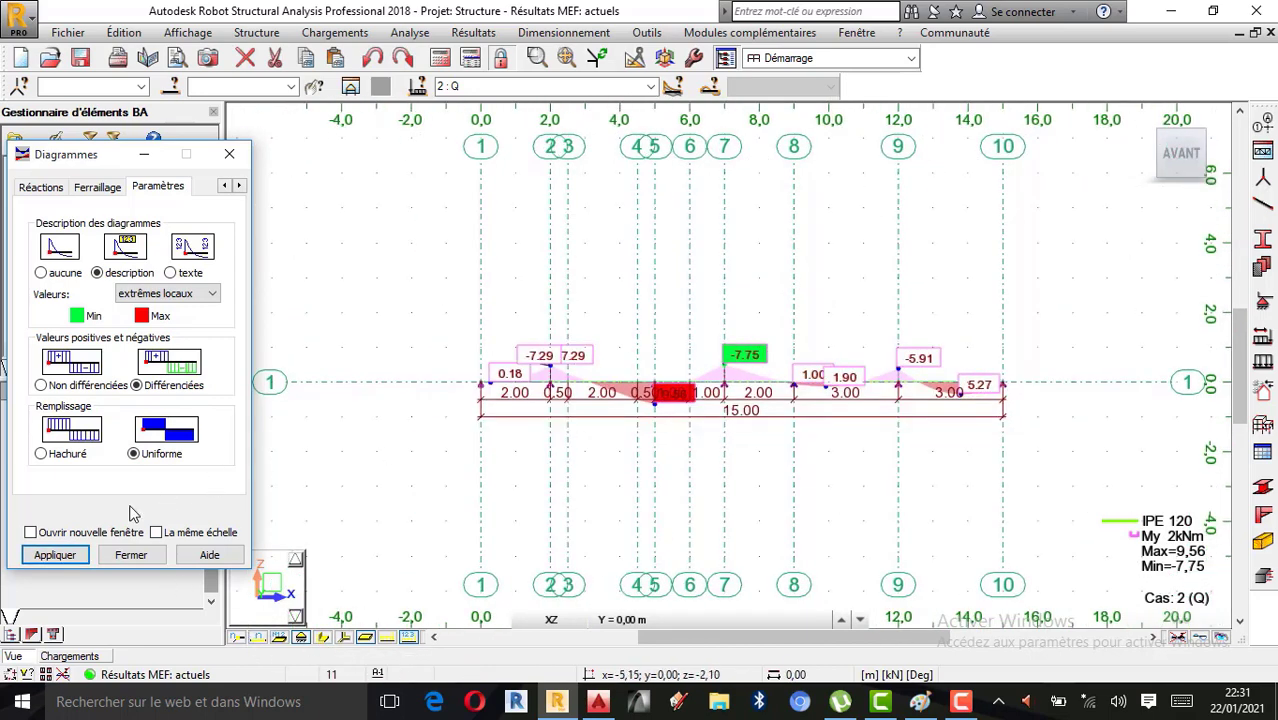
pyautogui.click(50, 556)
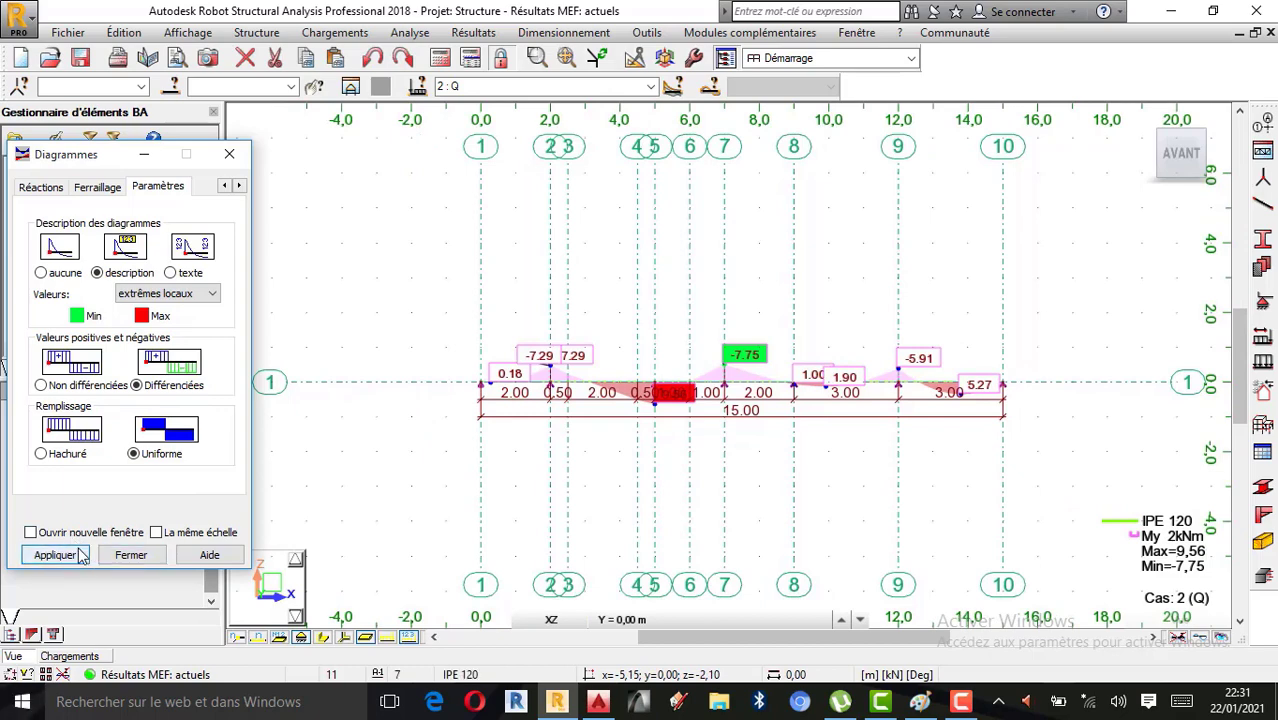
pyautogui.scroll(2, 701, 404)
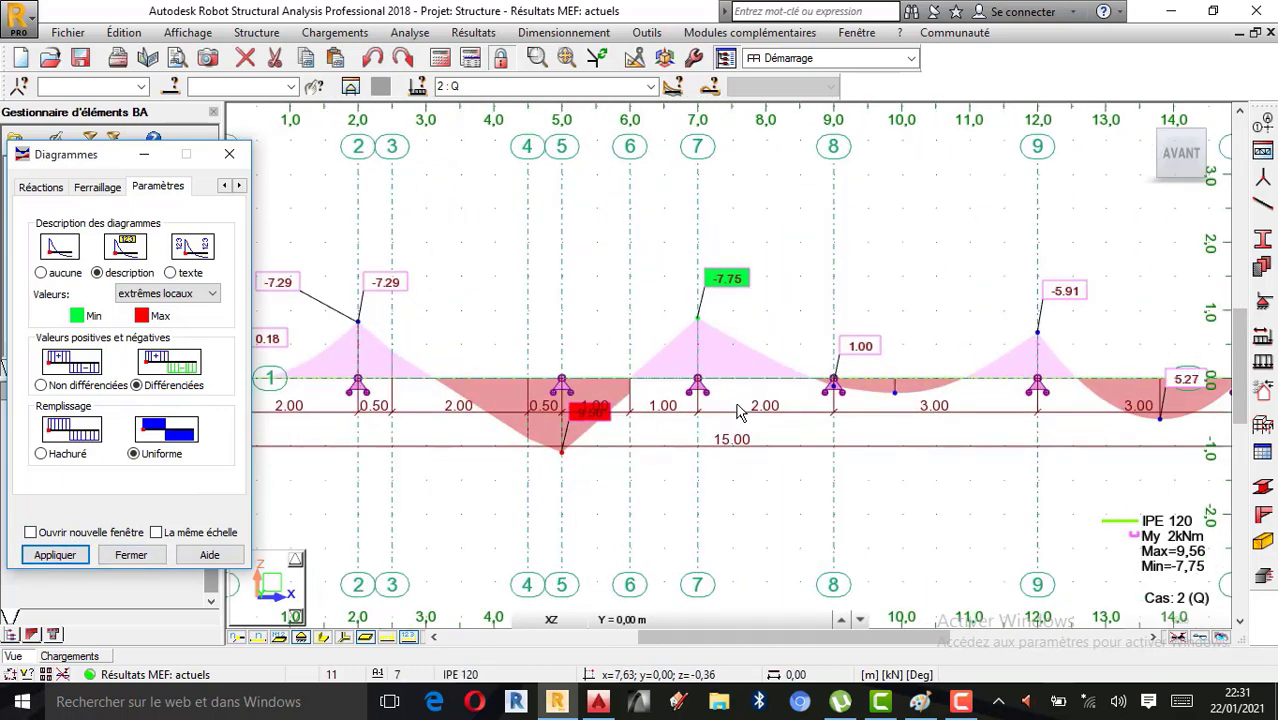
pyautogui.scroll(-1, 773, 428)
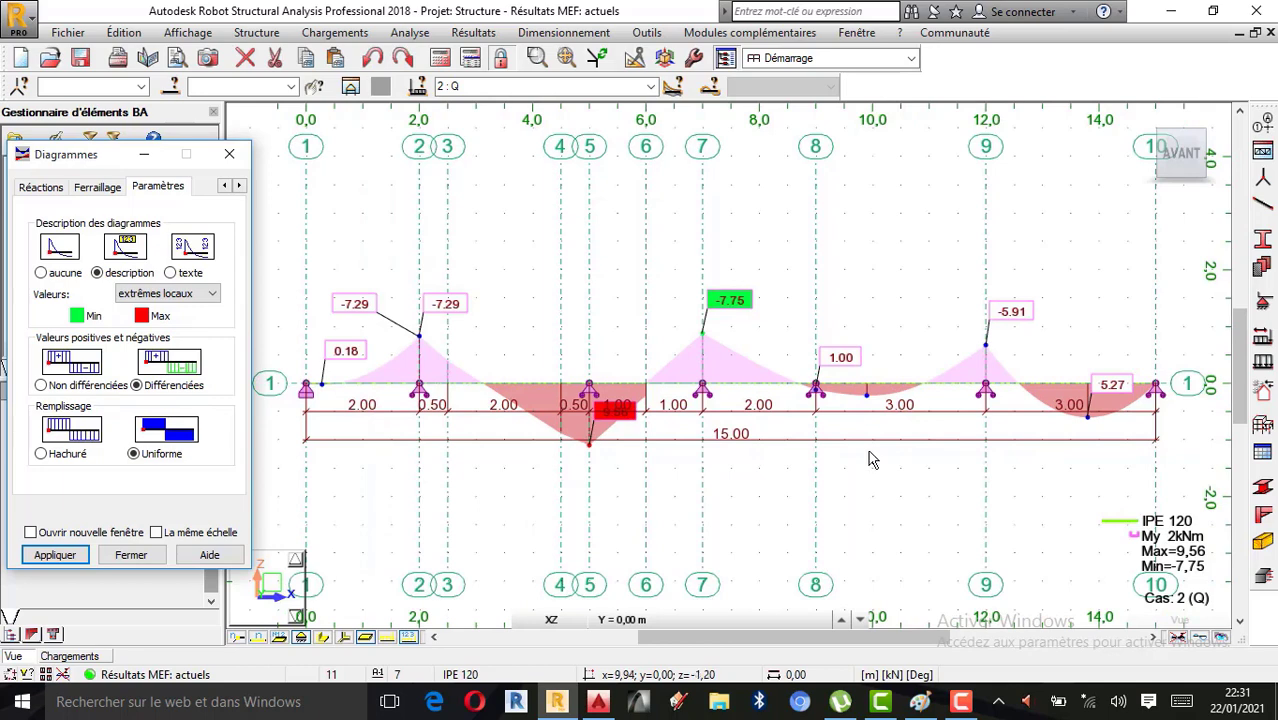
# - Apply Hachuré filling to the My diagram and refresh it for the full-beam view
pyautogui.click(72, 555)
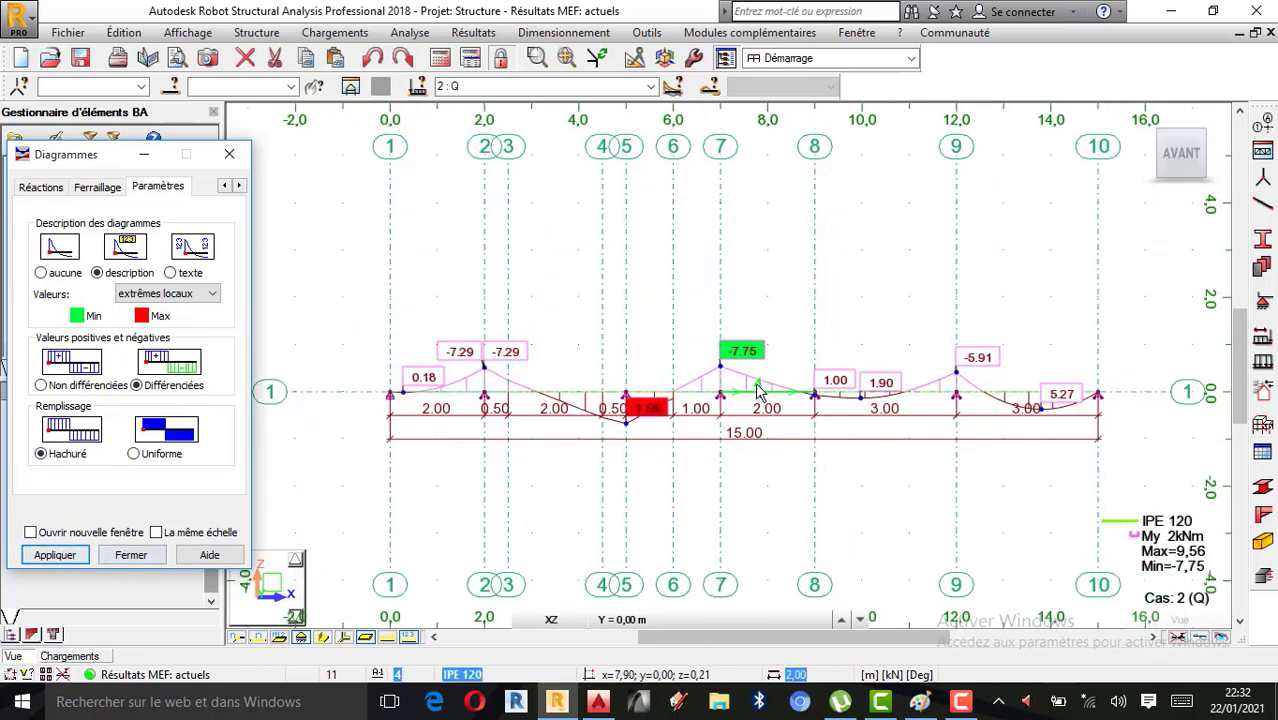
pyautogui.scroll(-1, 757, 386)
pyautogui.click(78, 558)
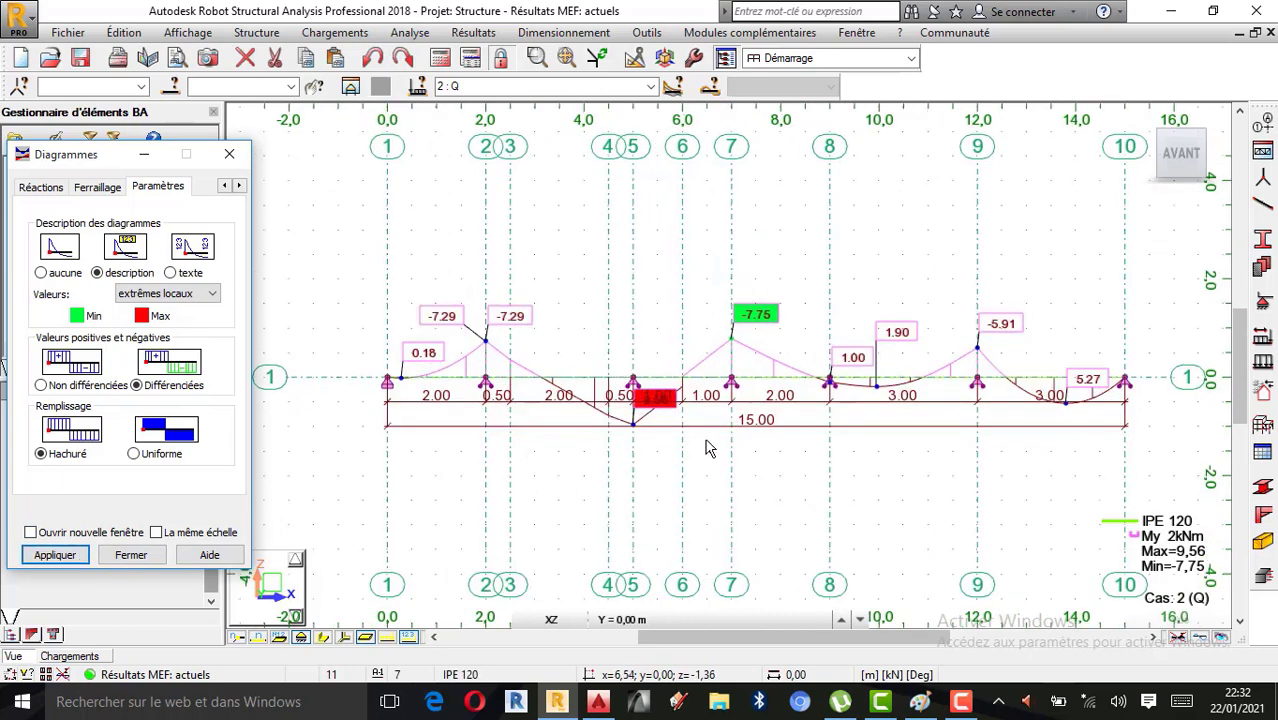
pyautogui.scroll(1, 705, 442)
# - Limit the My diagram's value labels to extrêmes globaux and apply the setting
pyautogui.click(187, 293)
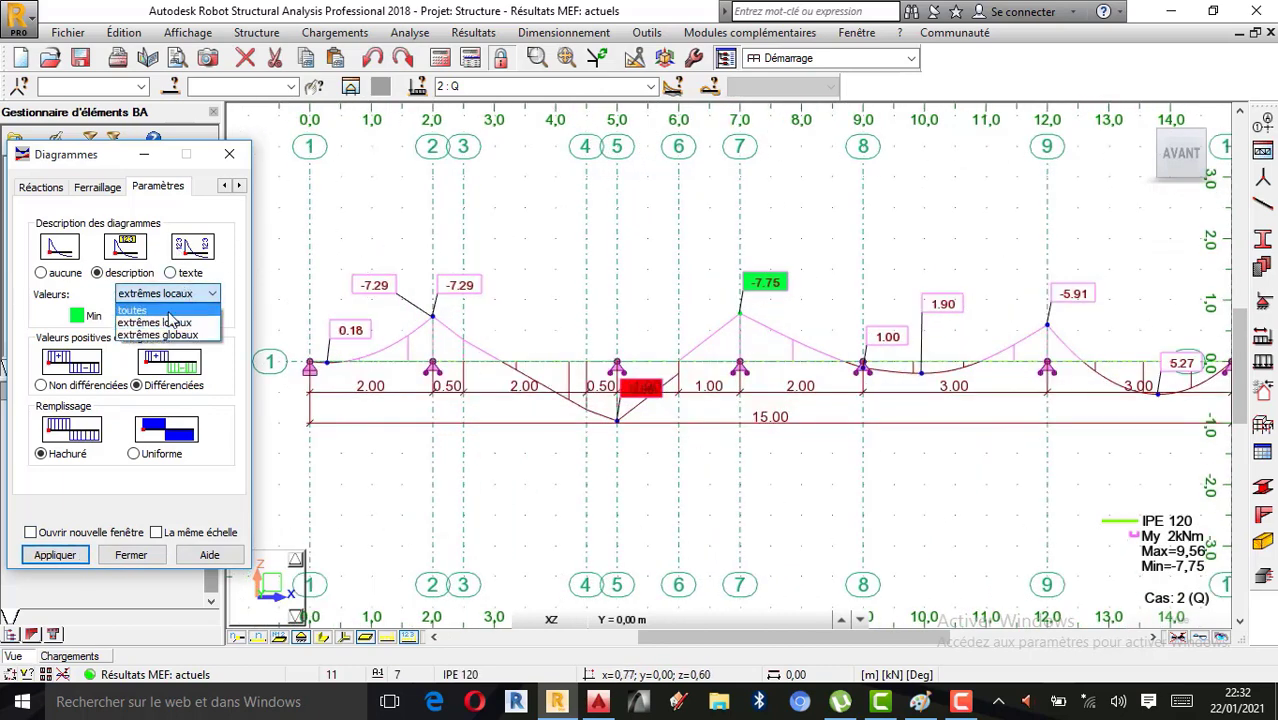
pyautogui.click(160, 336)
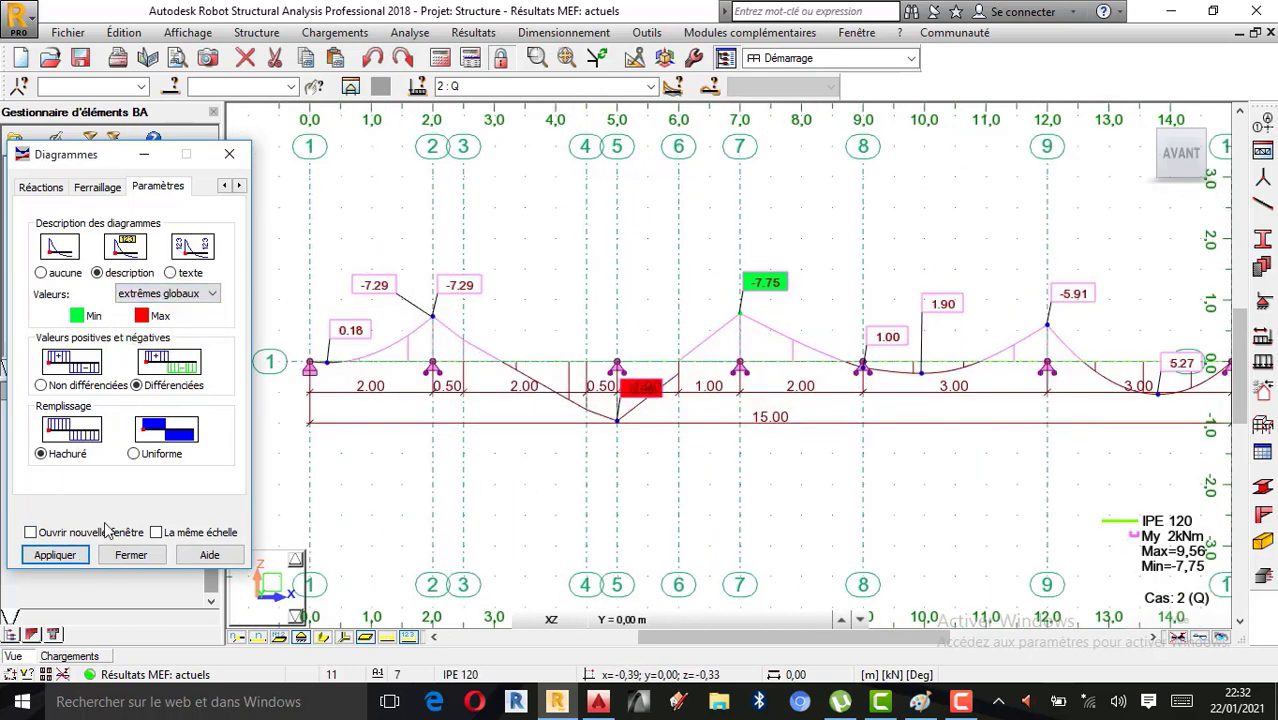
pyautogui.click(55, 555)
pyautogui.scroll(-1, 502, 413)
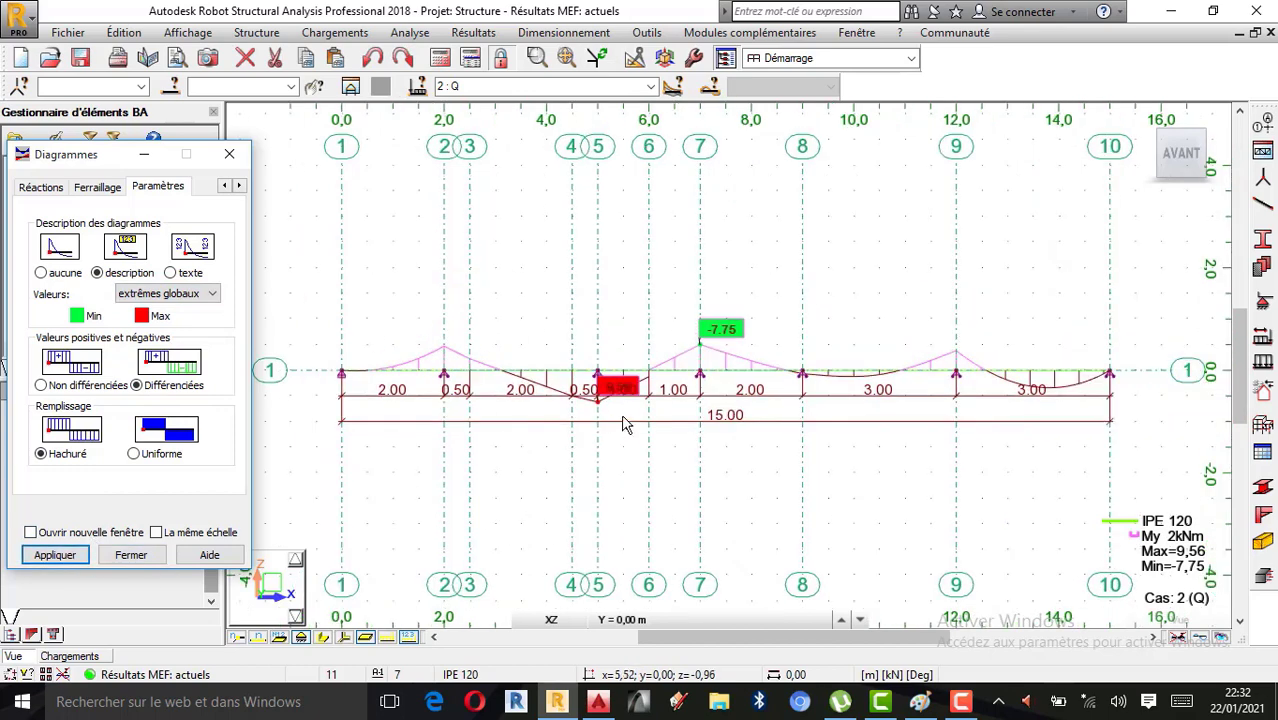
# - Examine the My diagram around the settling support at axis 5 and compare it with the Paint beam sketch
pyautogui.scroll(4, 617, 415)
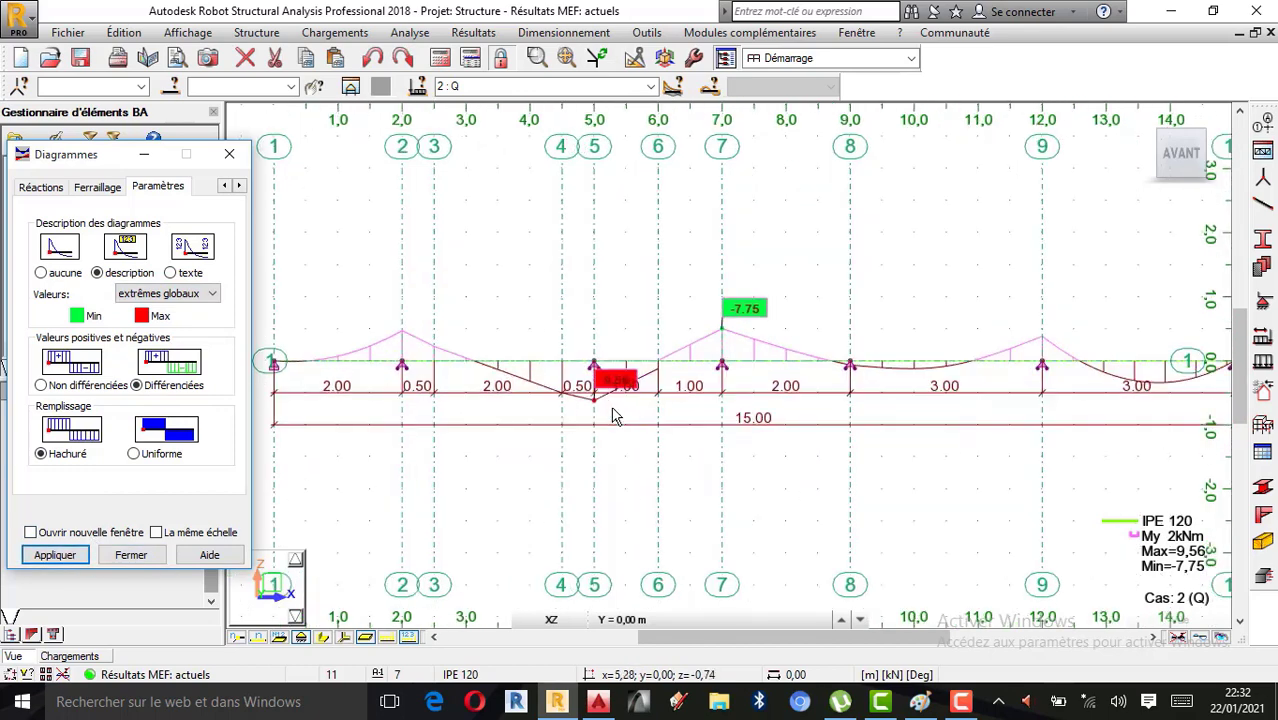
pyautogui.scroll(-2, 704, 328)
pyautogui.scroll(-1, 656, 317)
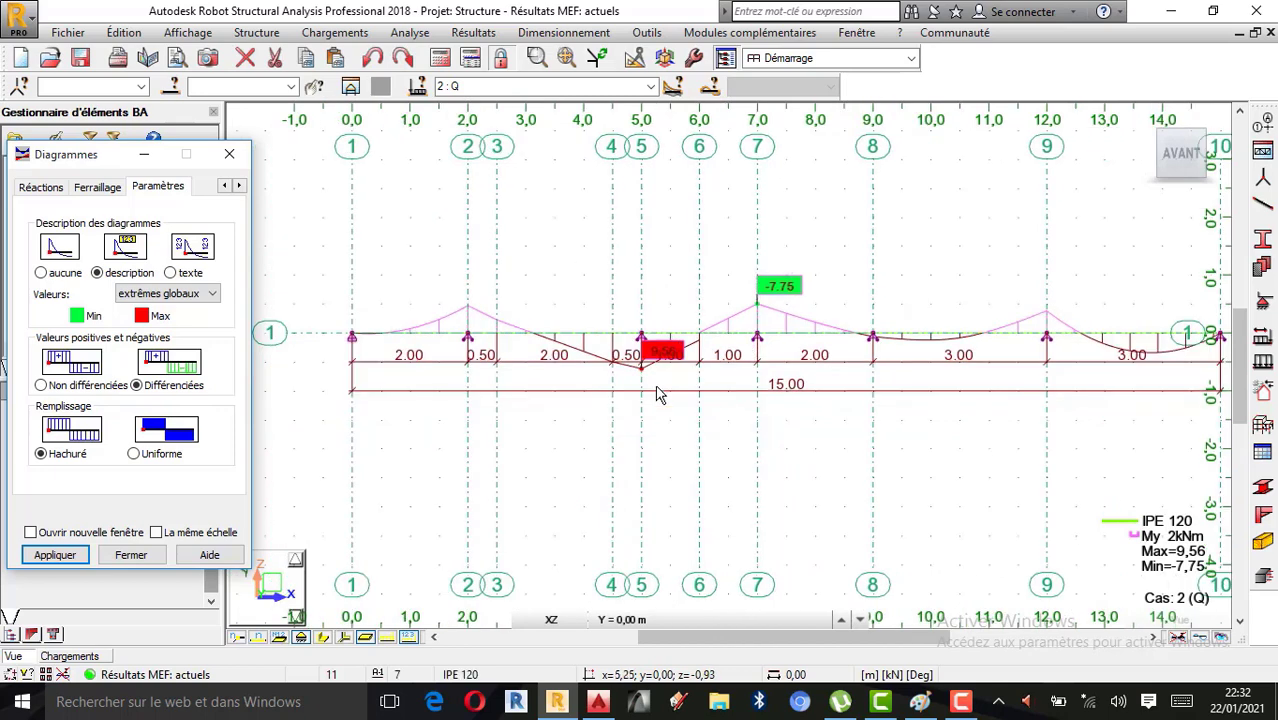
pyautogui.scroll(3, 656, 334)
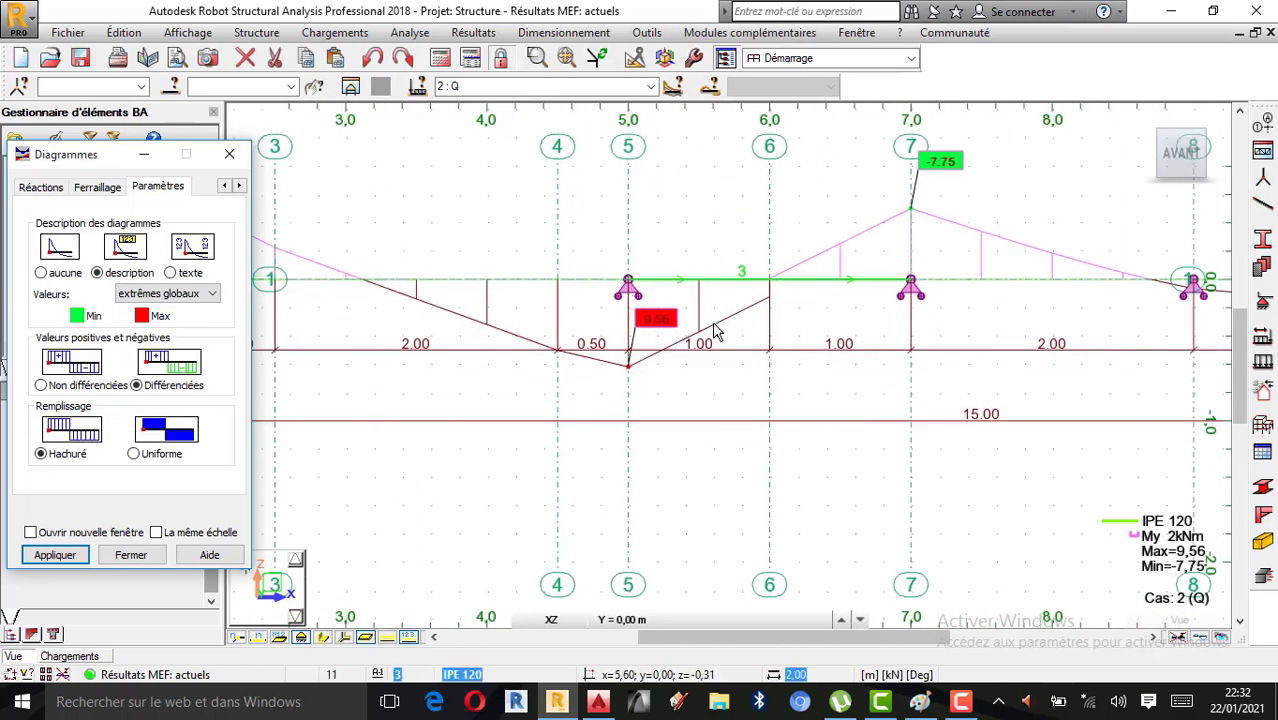
pyautogui.scroll(-2, 695, 292)
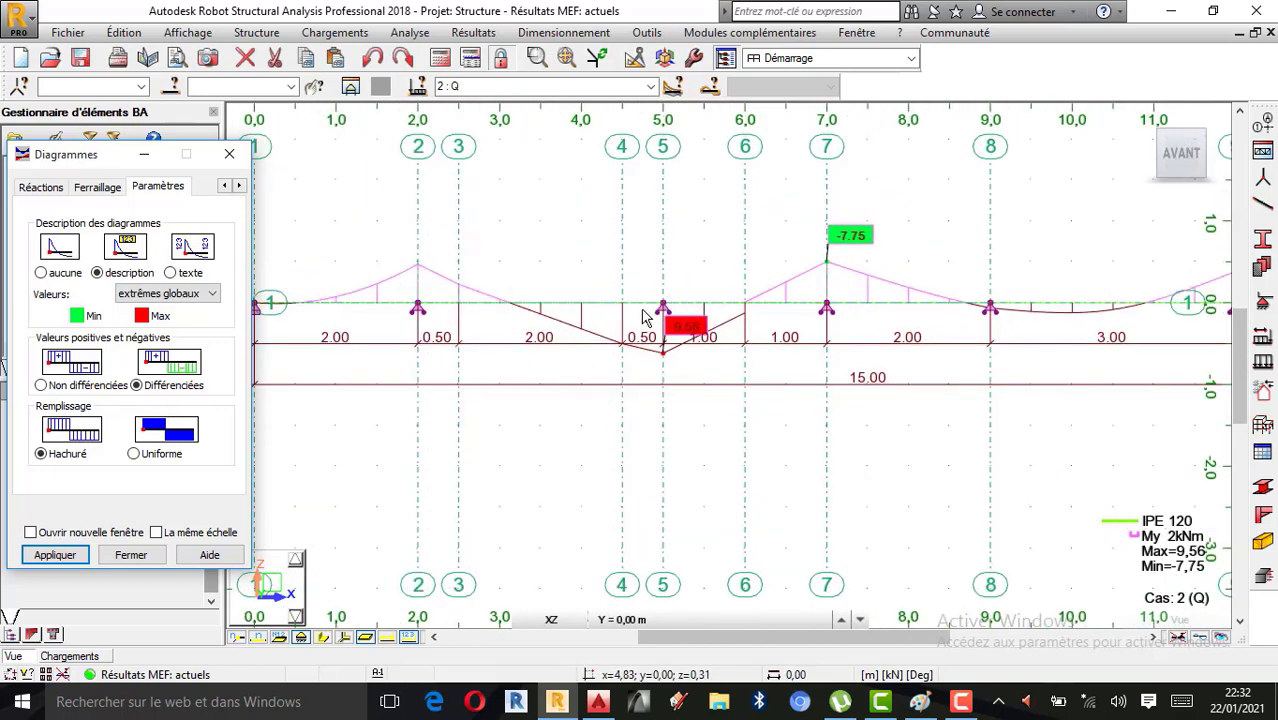
pyautogui.scroll(2, 663, 303)
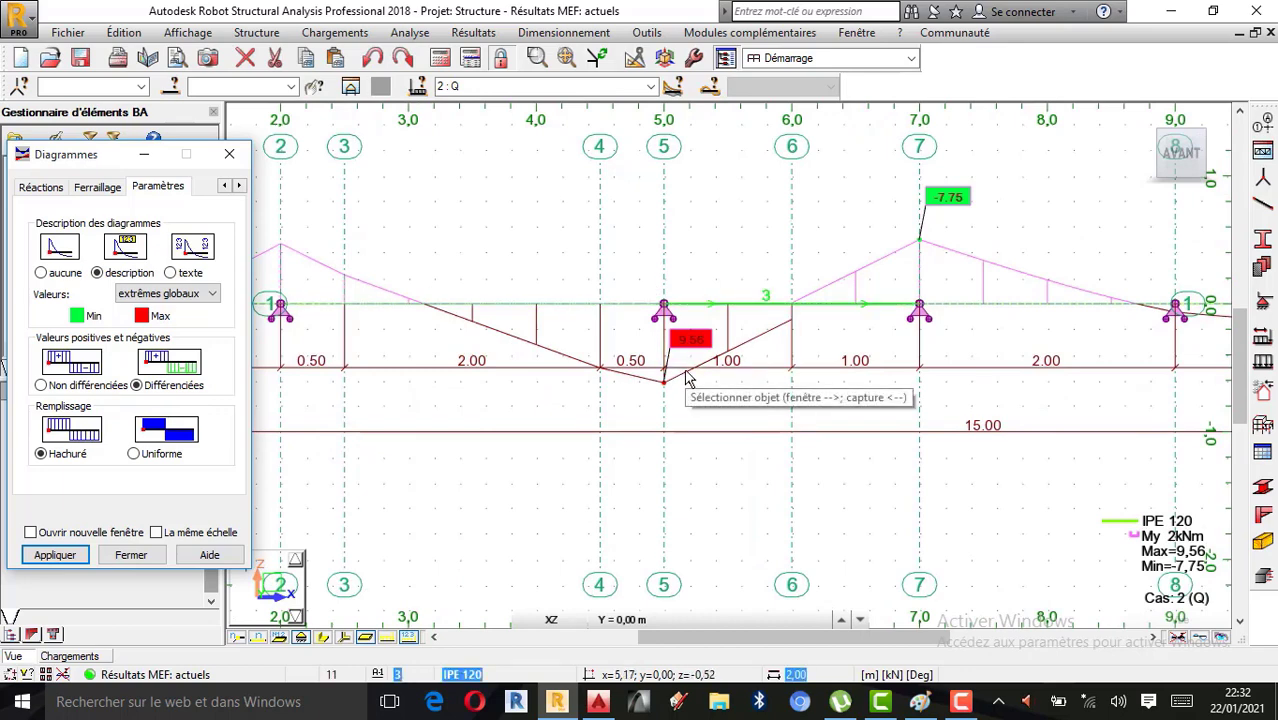
pyautogui.scroll(-4, 687, 378)
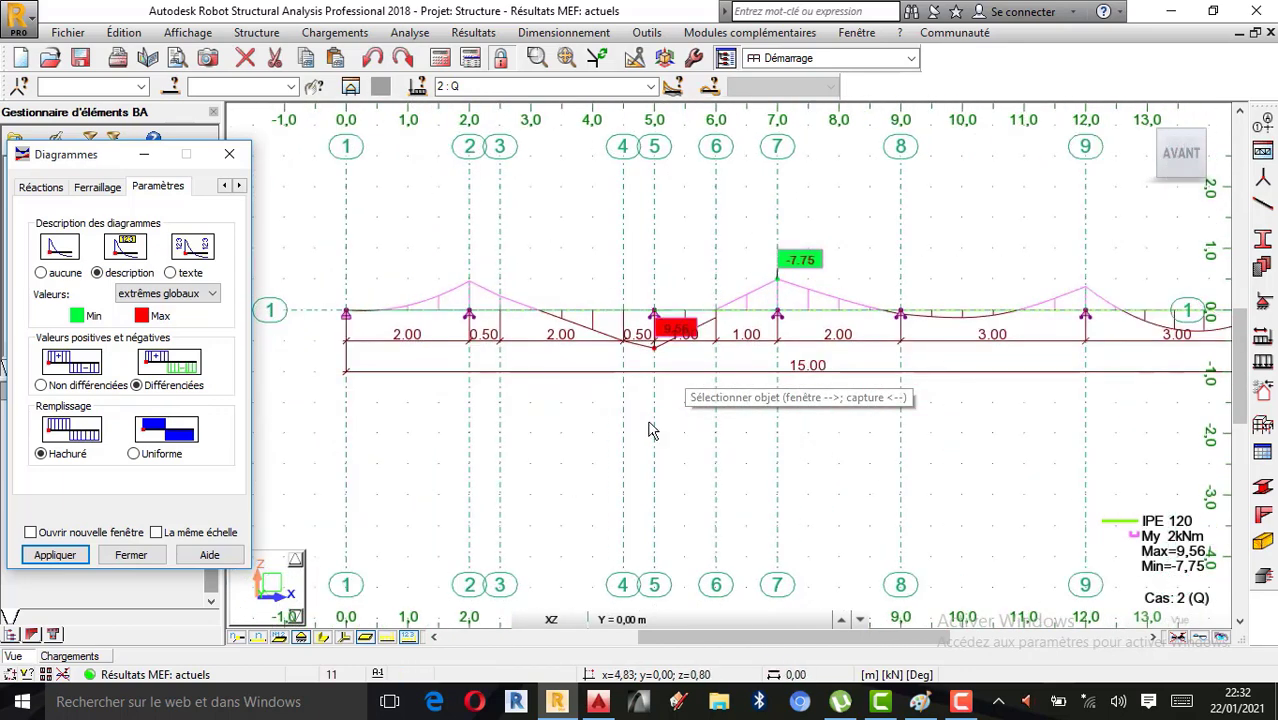
pyautogui.scroll(2, 650, 430)
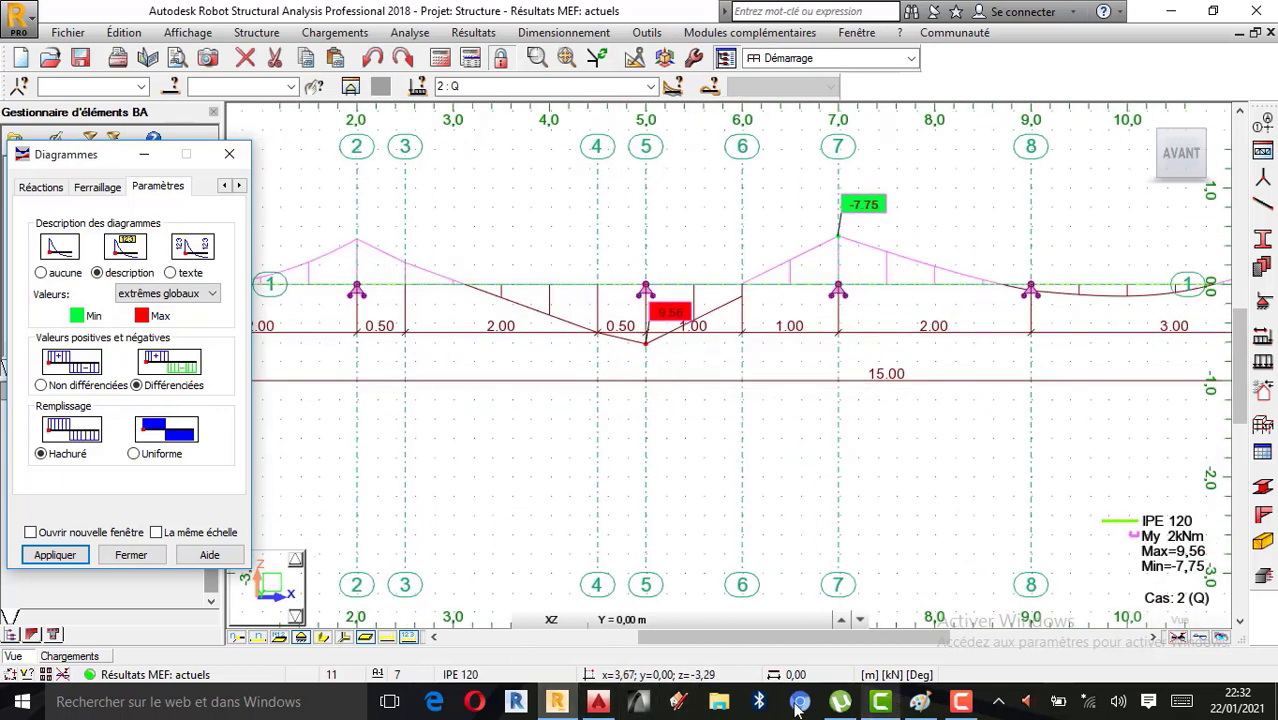
pyautogui.click(920, 702)
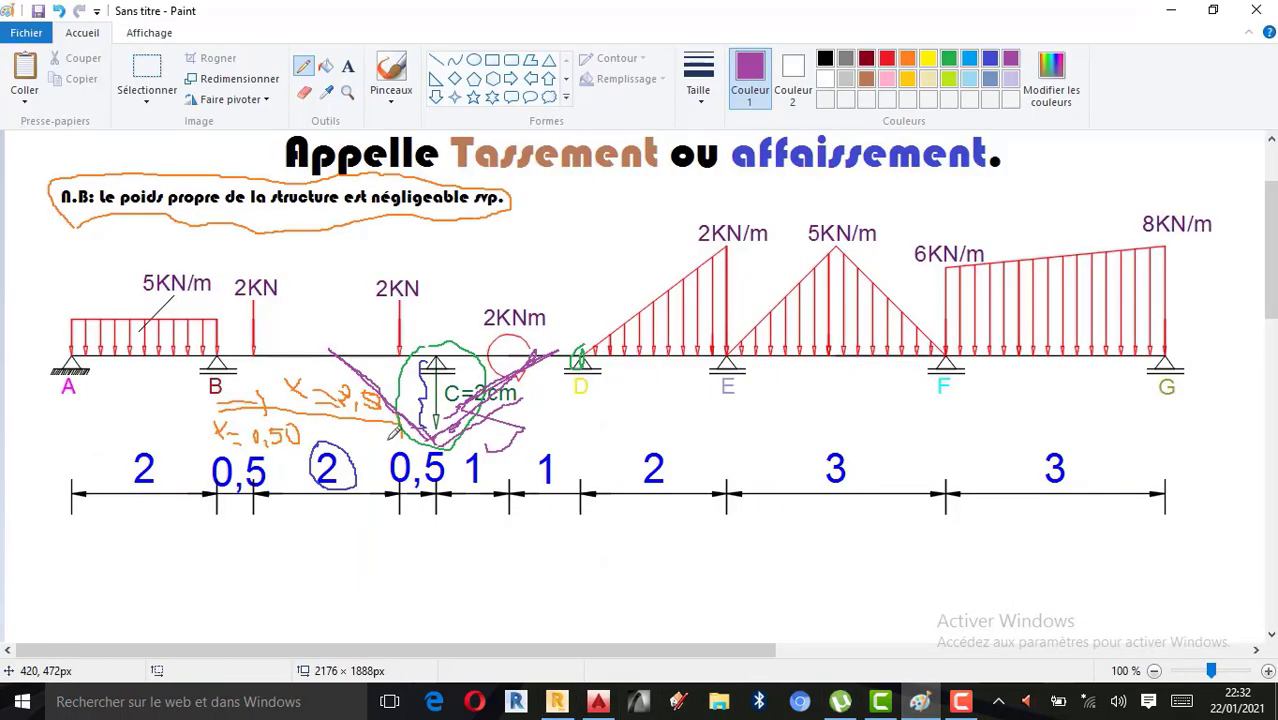
pyautogui.click(1171, 10)
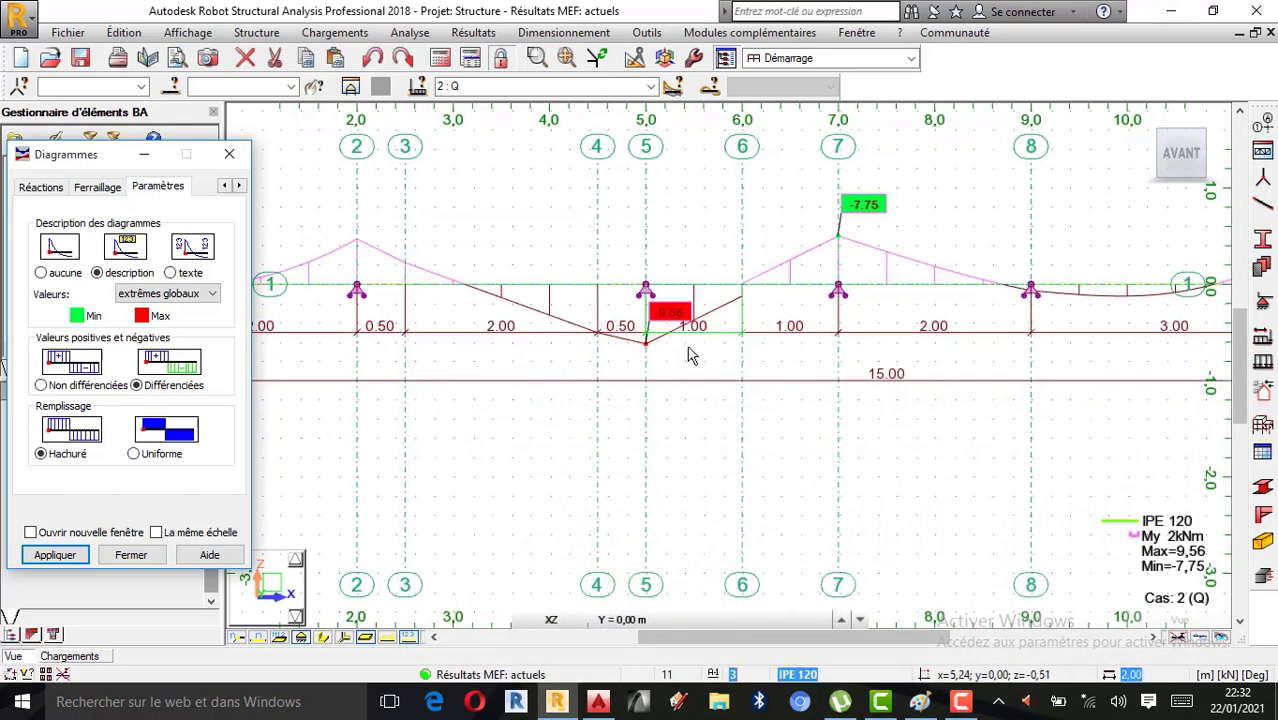
# - Display the shear force Fz diagram instead of Moment My and refresh it for the full-beam view
pyautogui.moveTo(67, 162); pyautogui.dragTo(124, 158)
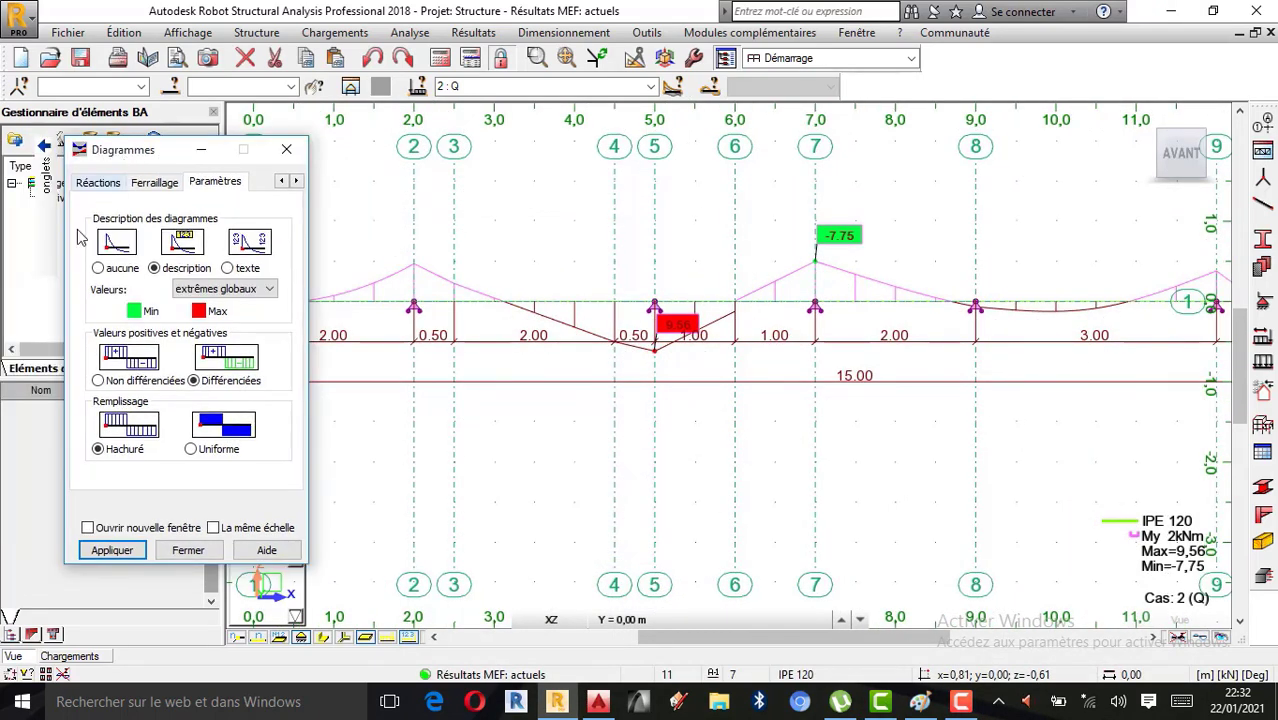
pyautogui.moveTo(76, 234)
pyautogui.click(17, 178)
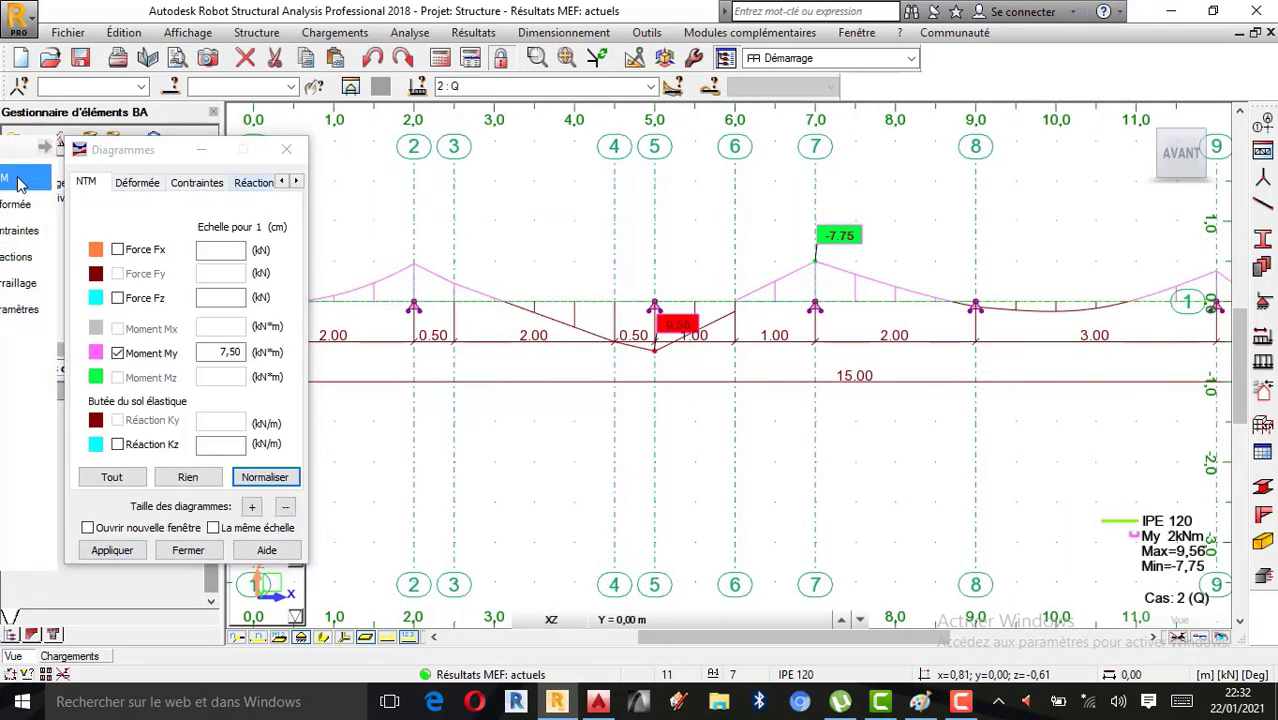
pyautogui.click(121, 353)
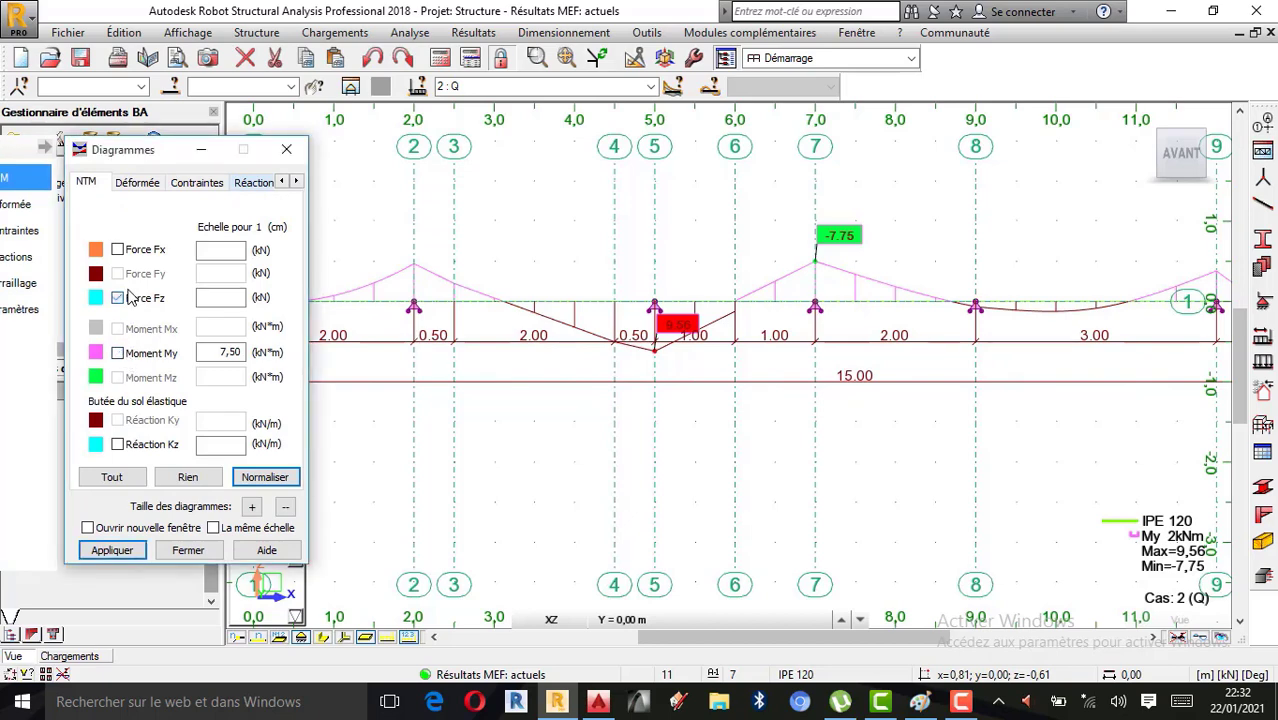
pyautogui.click(112, 550)
pyautogui.scroll(-2, 656, 409)
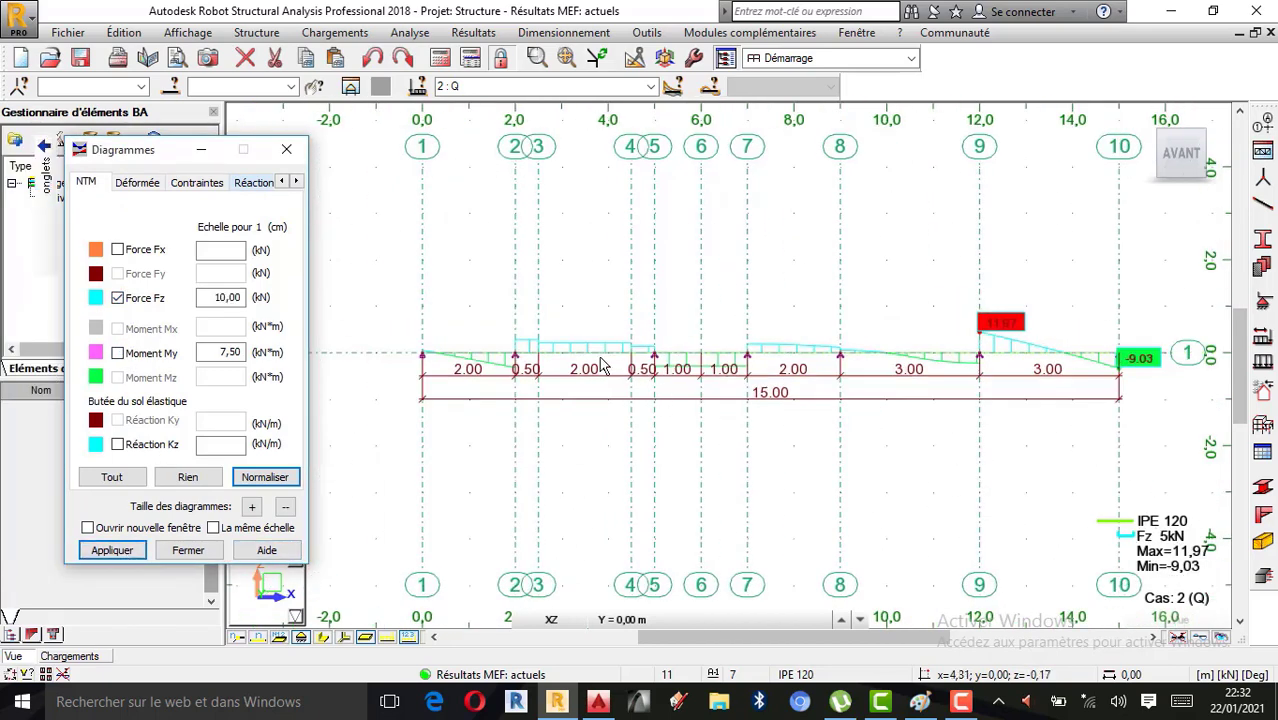
pyautogui.scroll(-1, 600, 358)
pyautogui.click(128, 552)
pyautogui.scroll(1, 884, 360)
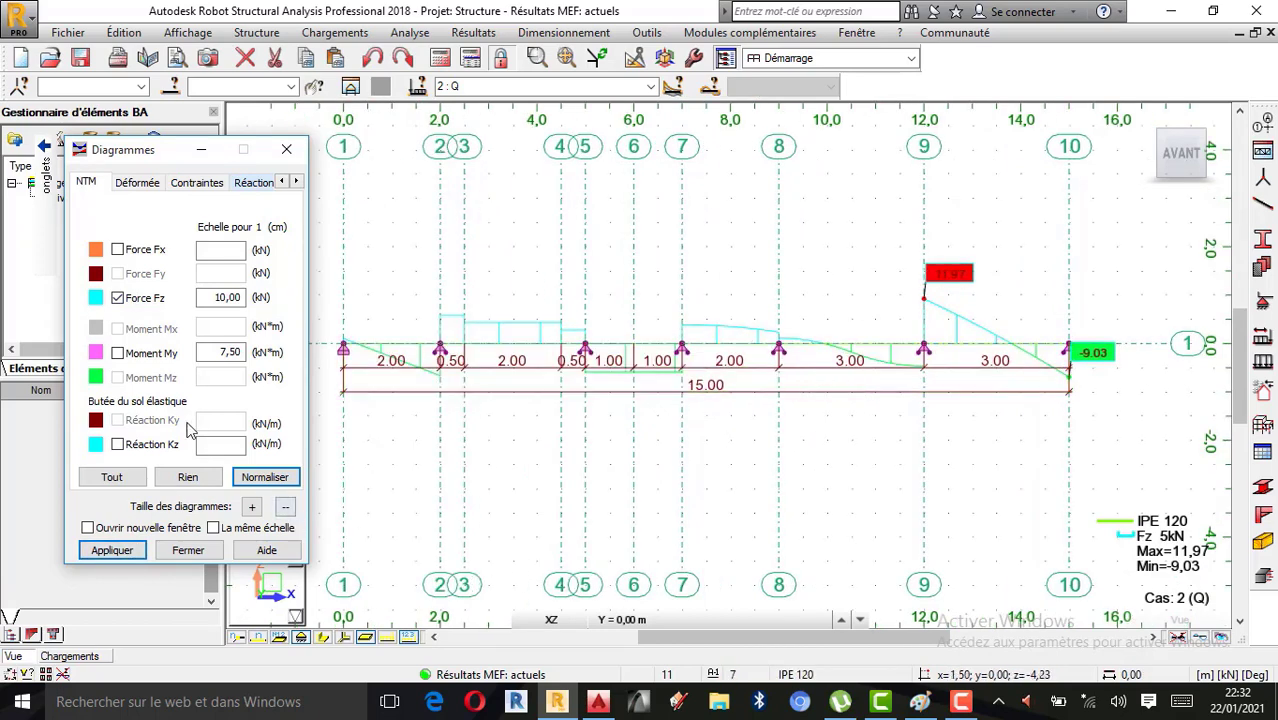
# - Apply Uniforme filling to the Fz diagram and refresh it with the whole beam in view
pyautogui.click(297, 182)
pyautogui.click(297, 182)
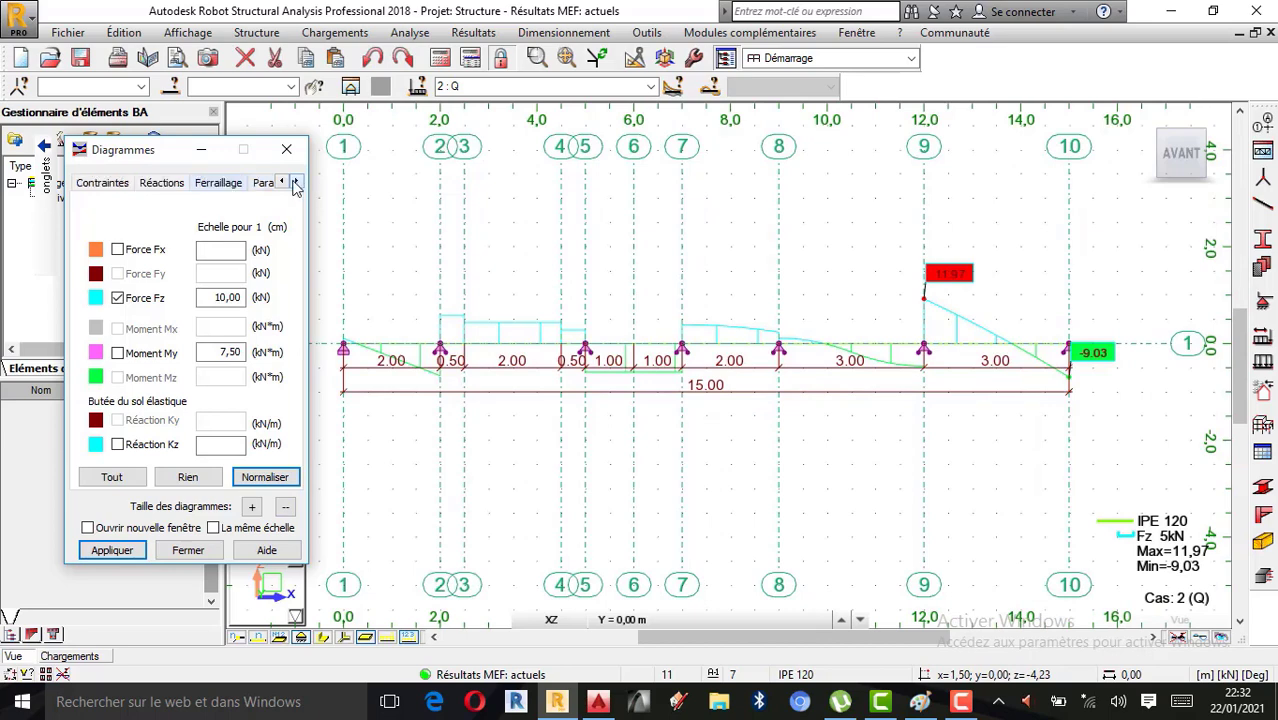
pyautogui.click(297, 182)
pyautogui.click(210, 186)
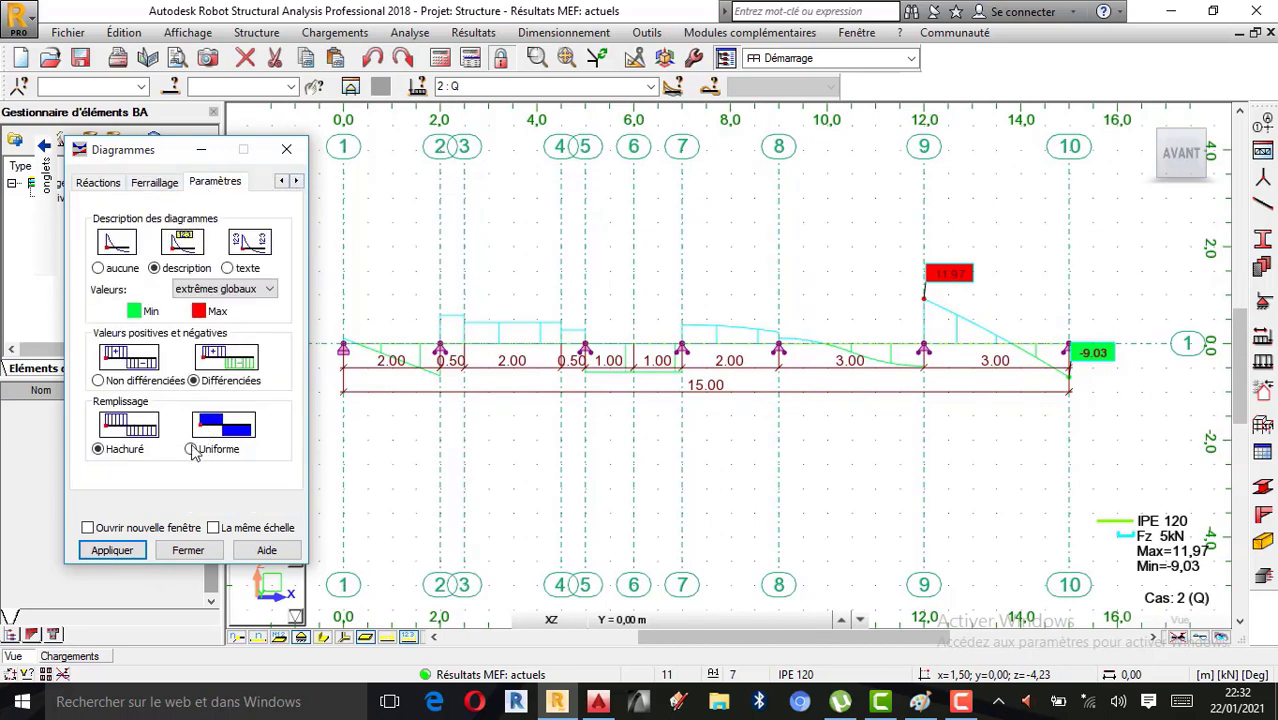
pyautogui.click(108, 550)
pyautogui.scroll(-1, 676, 436)
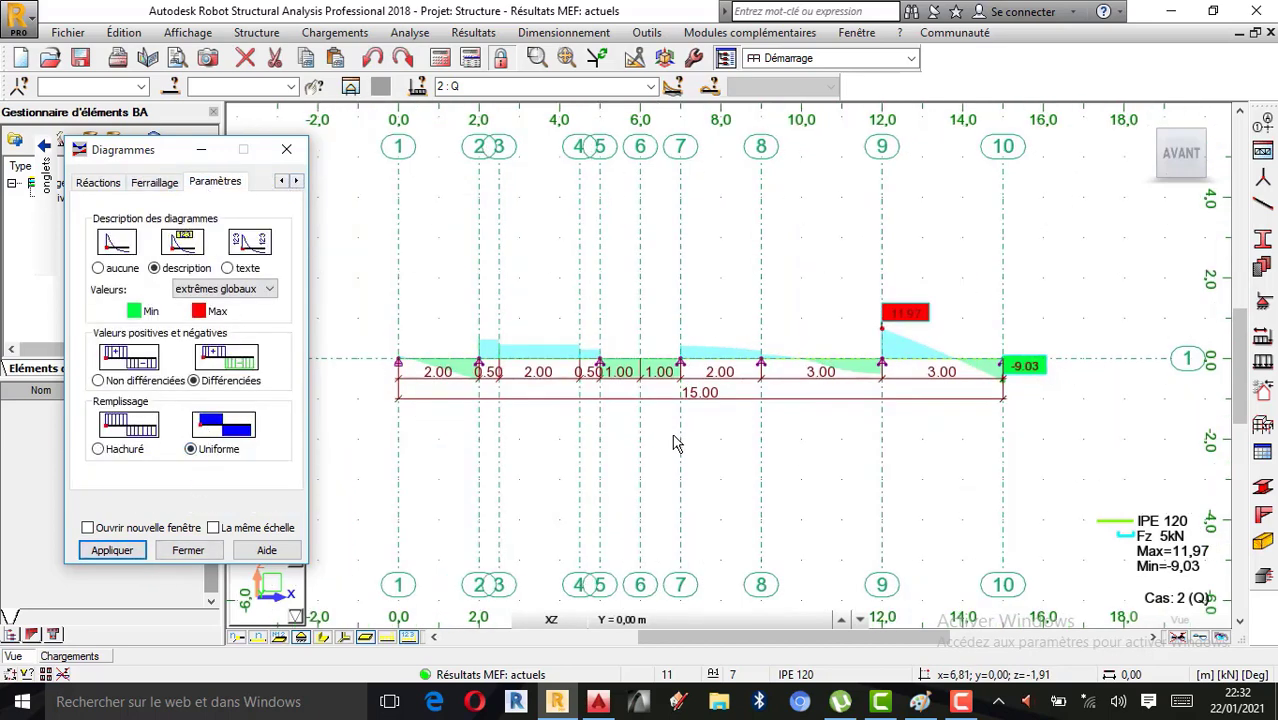
pyautogui.click(128, 545)
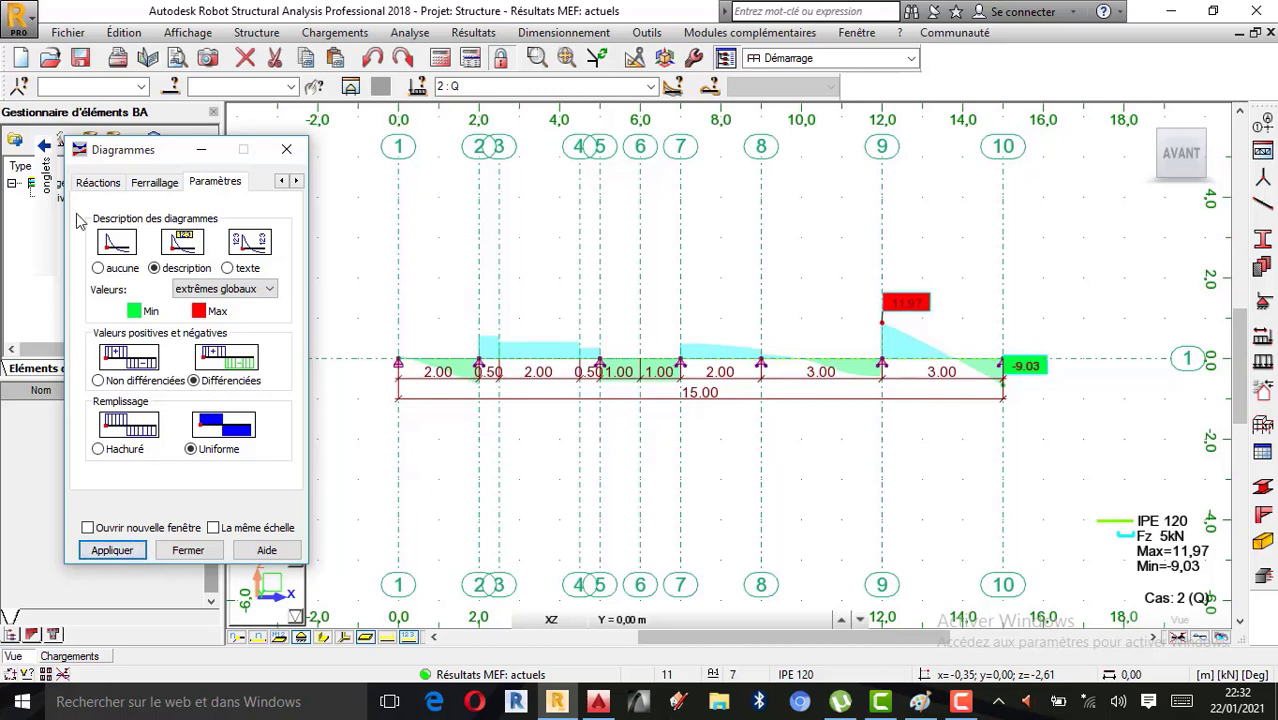
# - Set the Force Fz diagram colour to dark blue and apply it
pyautogui.moveTo(45, 184)
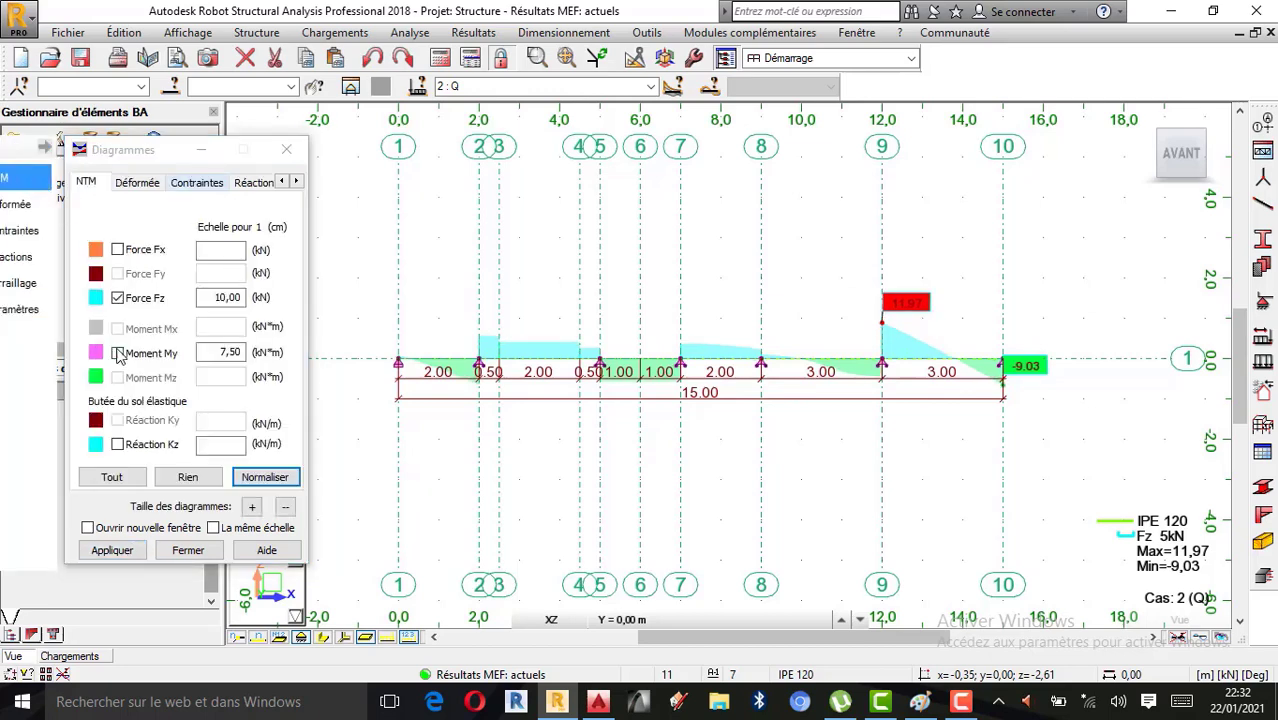
pyautogui.click(96, 299)
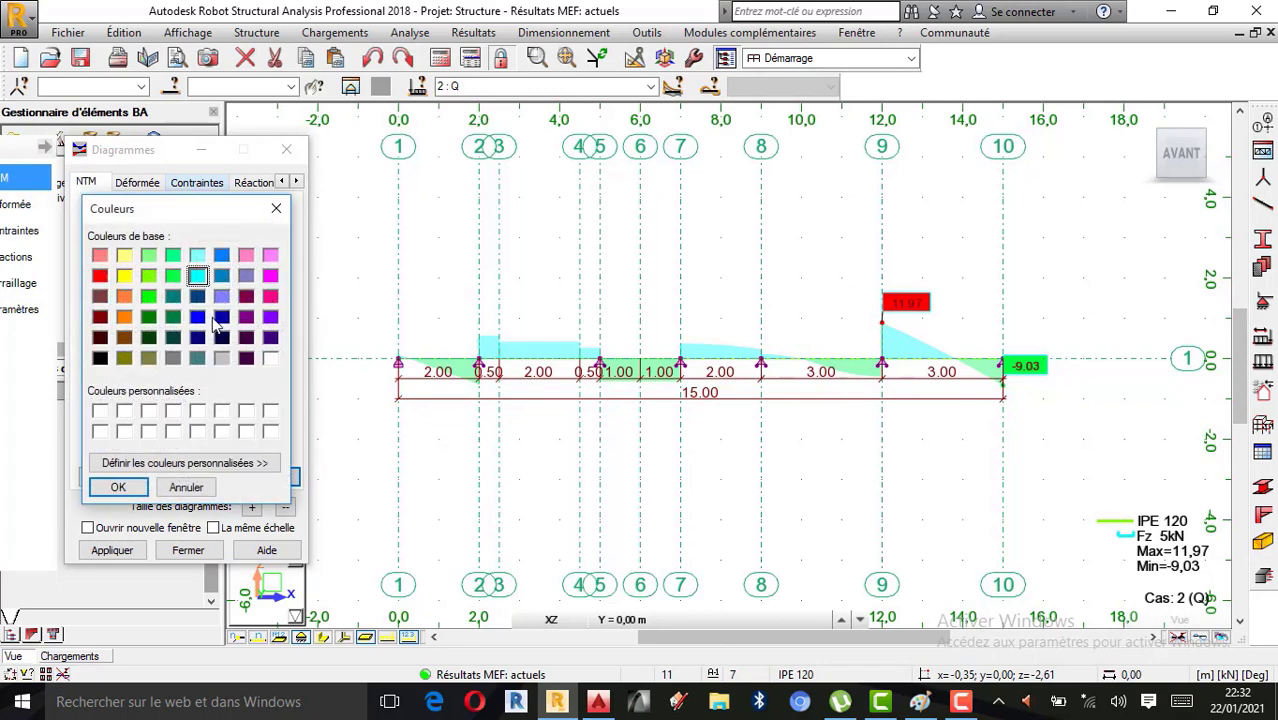
pyautogui.click(220, 318)
pyautogui.click(114, 487)
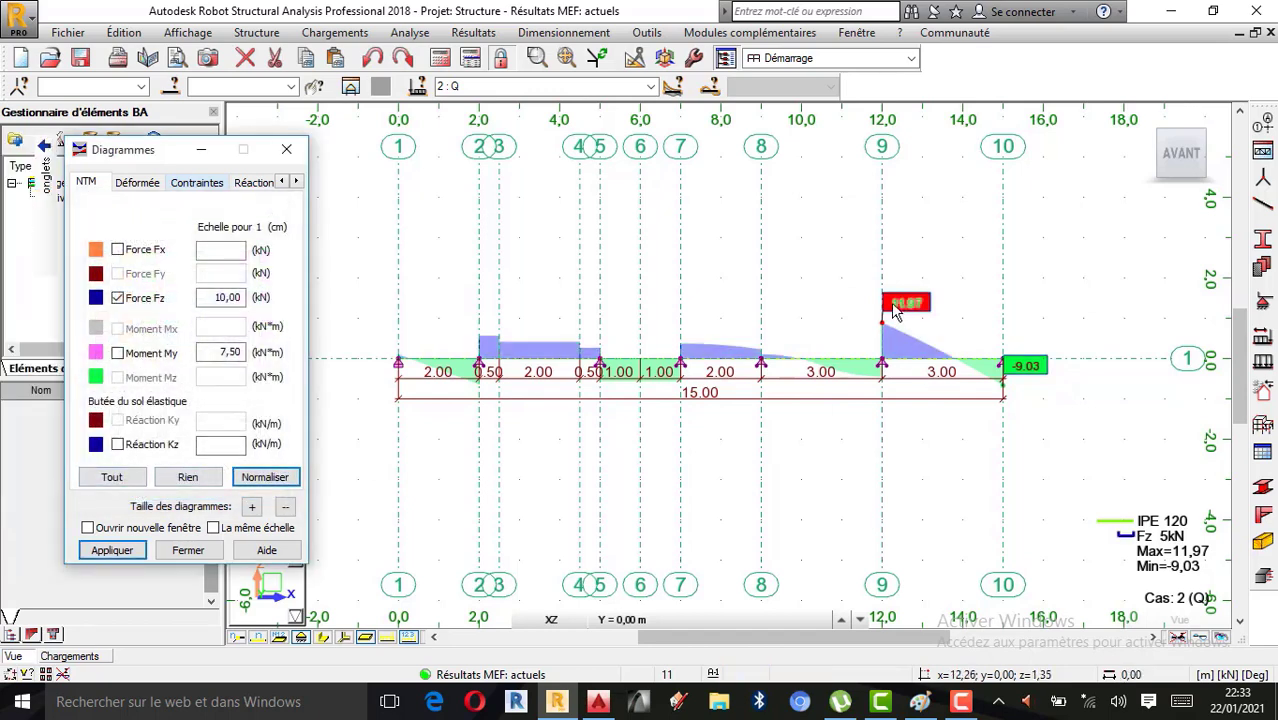
# - Display the Moment My diagram instead of Fz and set its colour to dark green
pyautogui.click(142, 354)
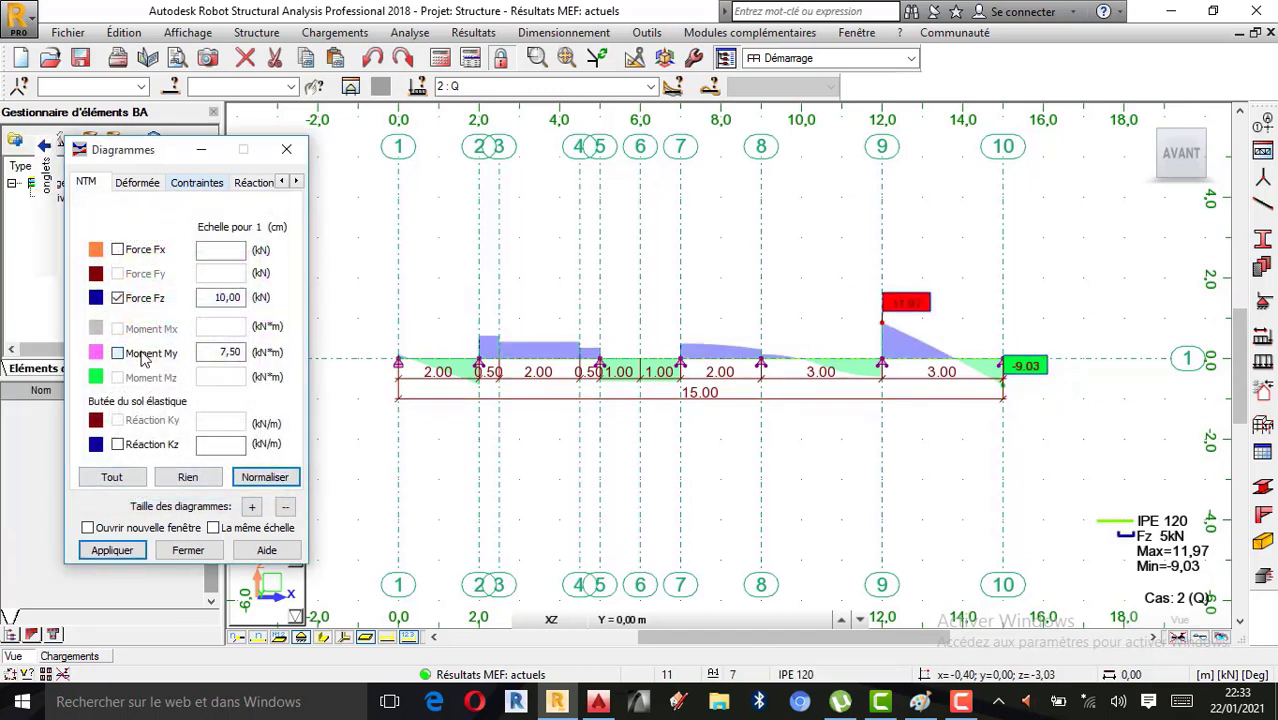
pyautogui.click(112, 550)
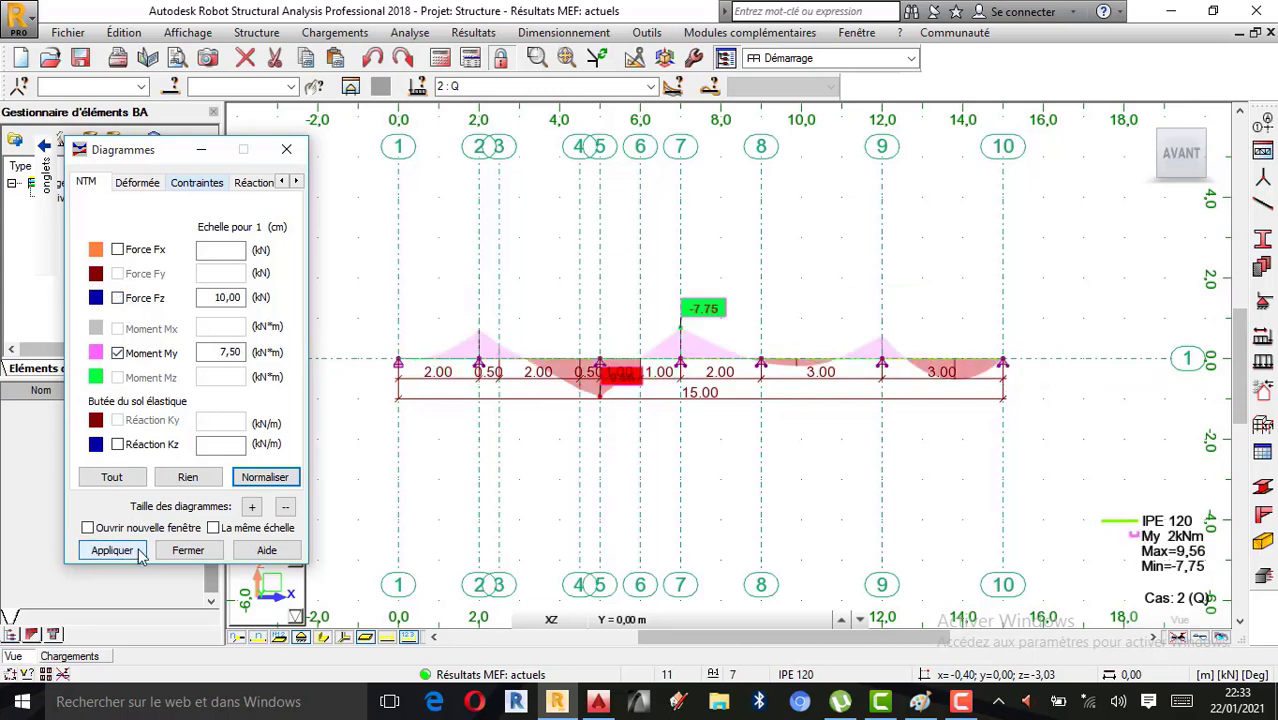
pyautogui.click(97, 356)
pyautogui.click(148, 337)
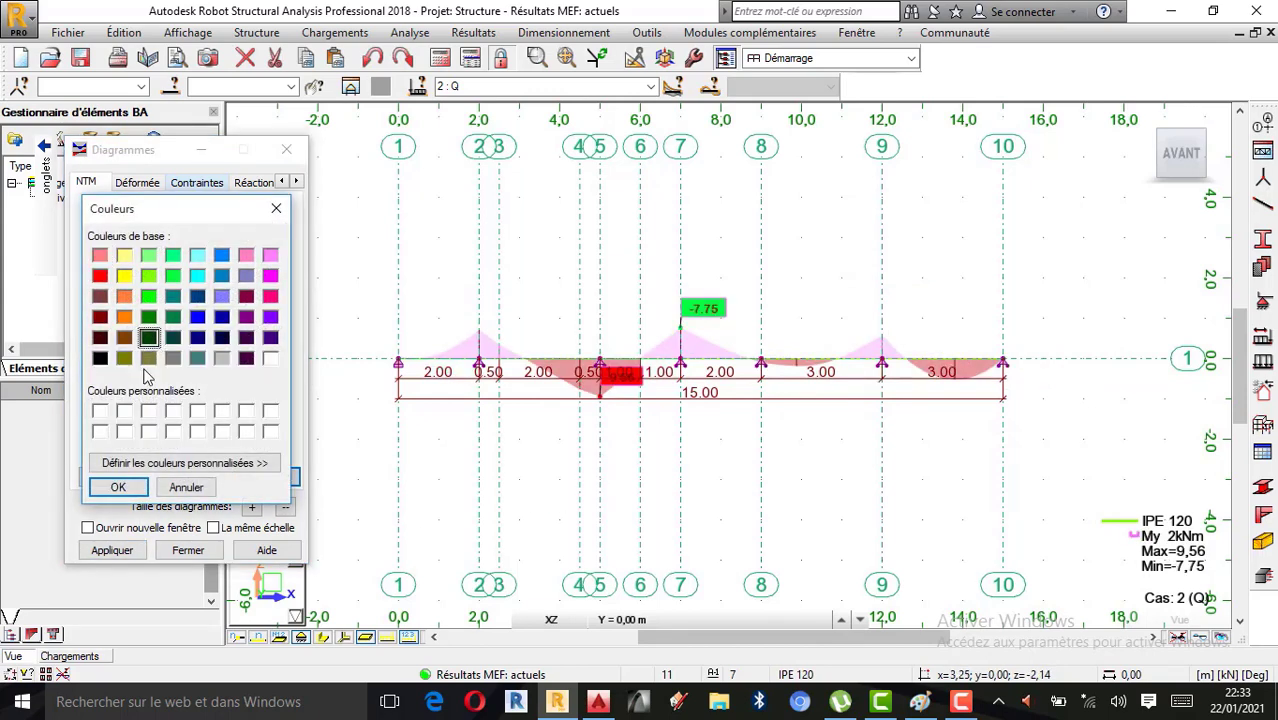
pyautogui.click(118, 487)
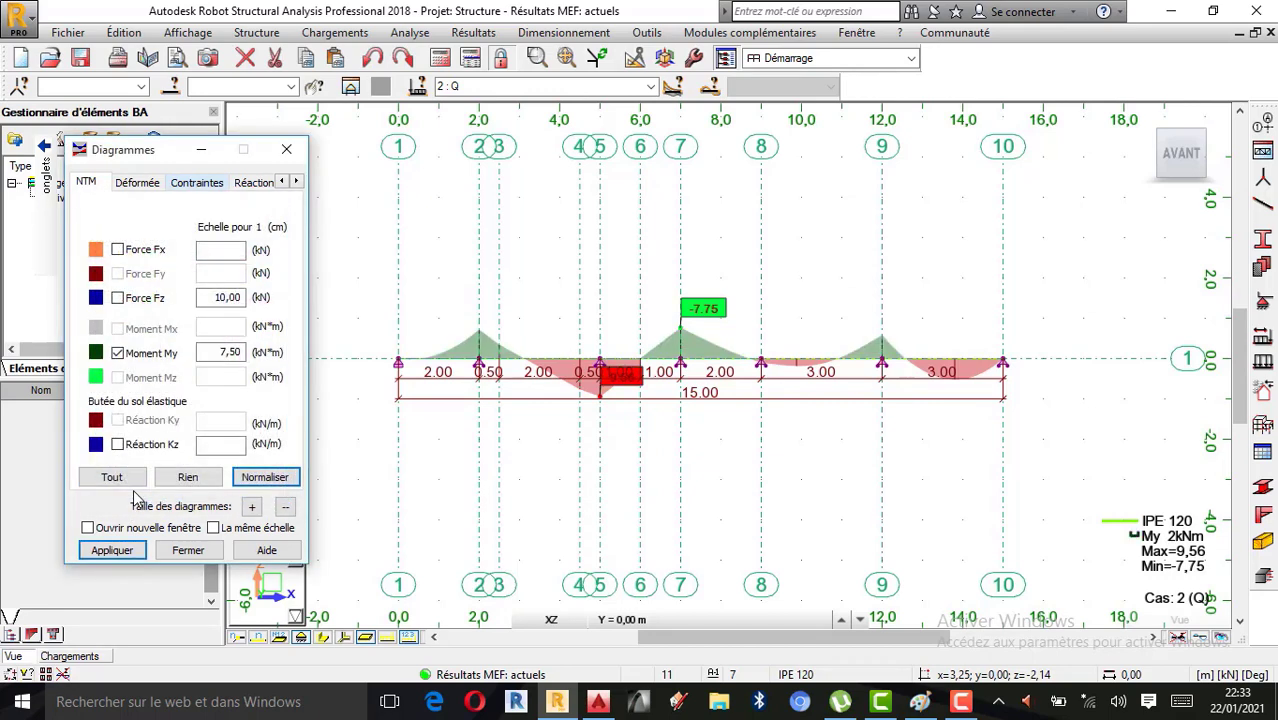
pyautogui.scroll(1, 731, 410)
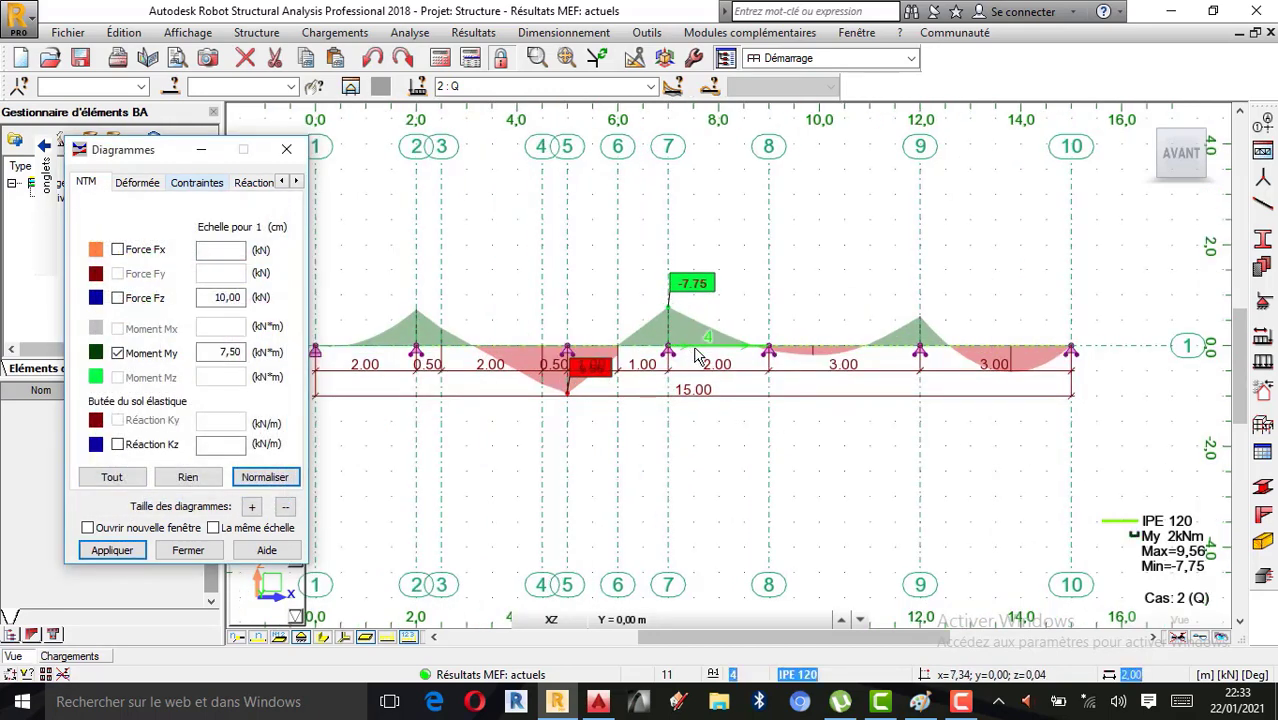
# - Display the shear Force Fz diagram on the beam in place of the Moment My diagram
pyautogui.click(141, 357)
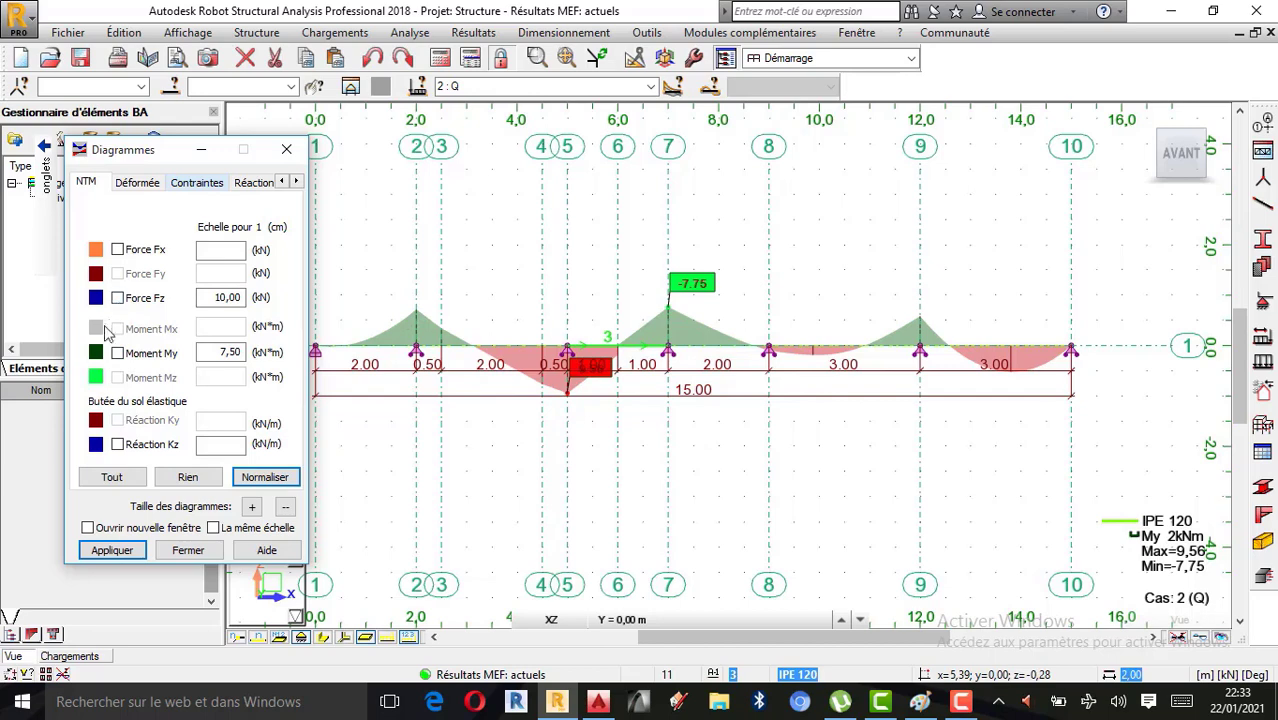
pyautogui.click(124, 300)
pyautogui.click(112, 550)
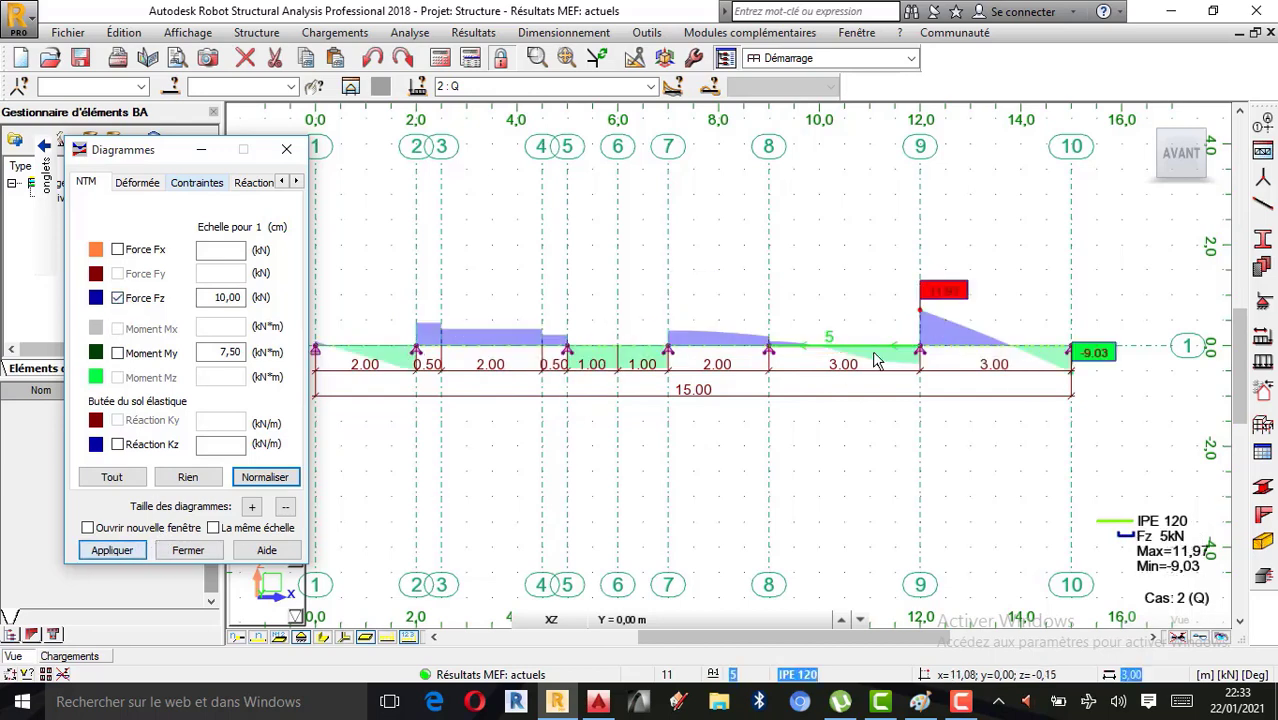
pyautogui.scroll(-1, 872, 368)
pyautogui.scroll(1, 840, 390)
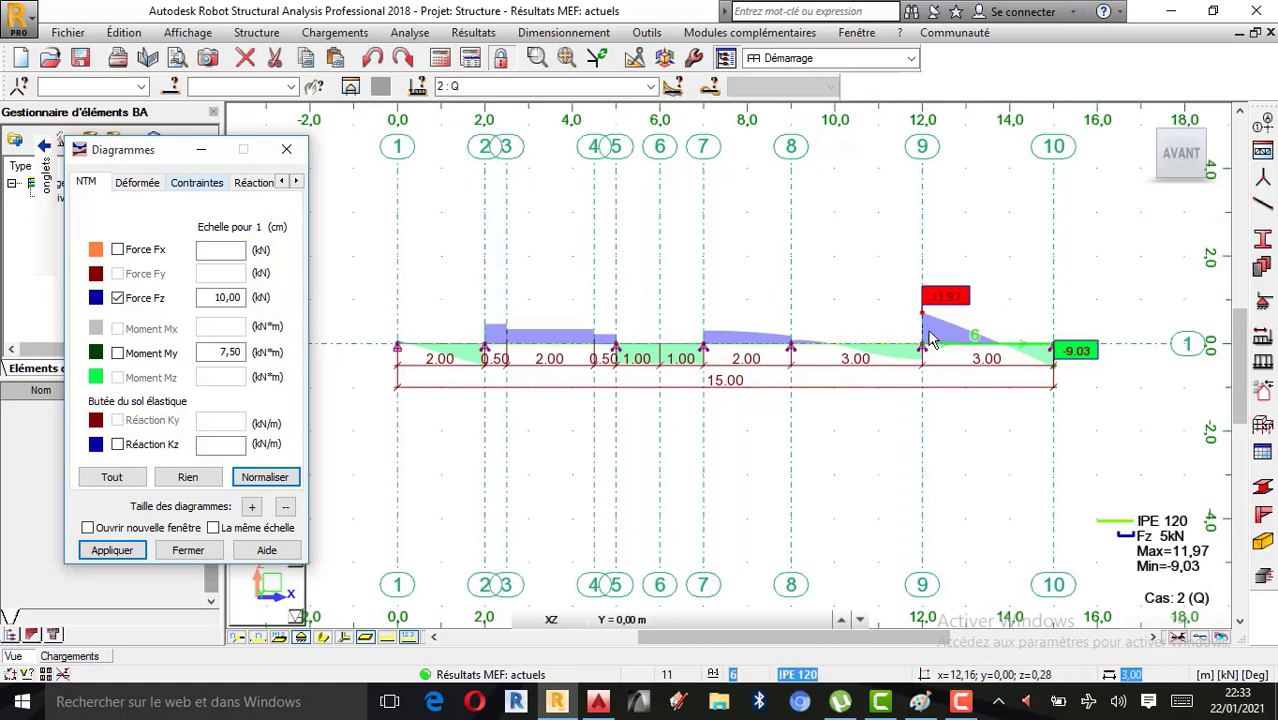
pyautogui.scroll(1, 903, 342)
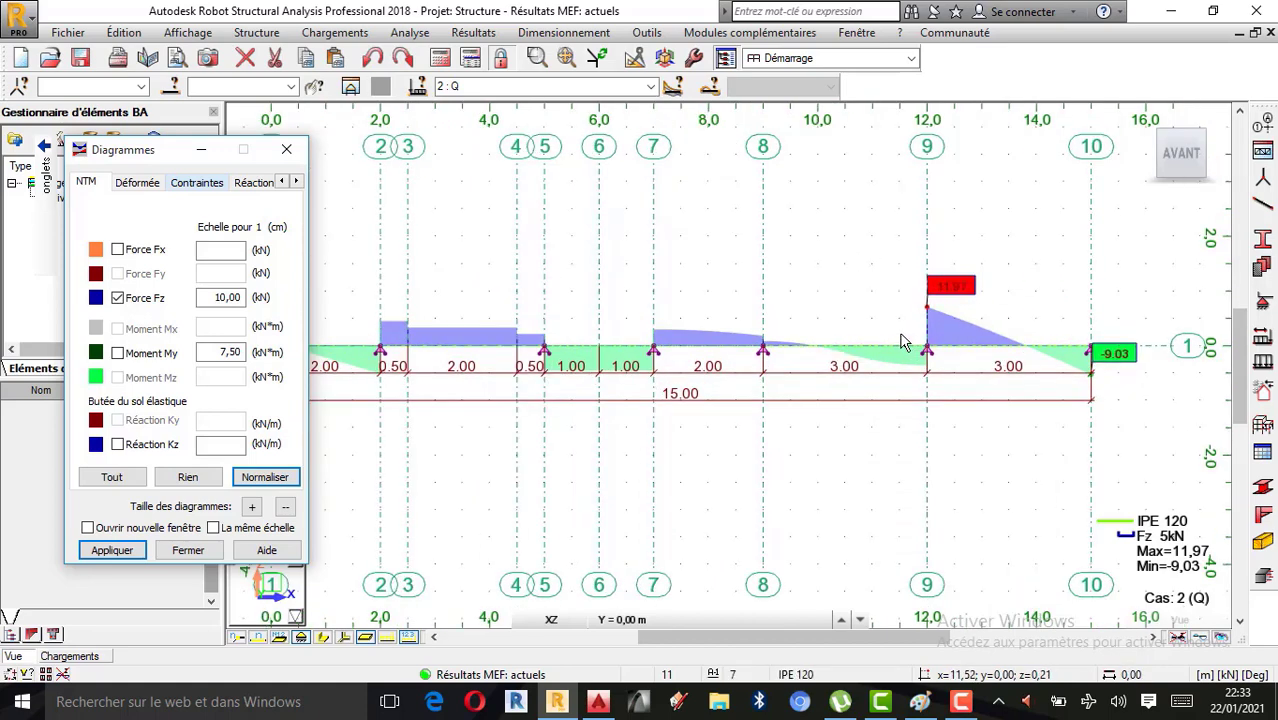
# - Display the axial Force Fx diagram on the beam in place of the Force Fz diagram
pyautogui.click(142, 298)
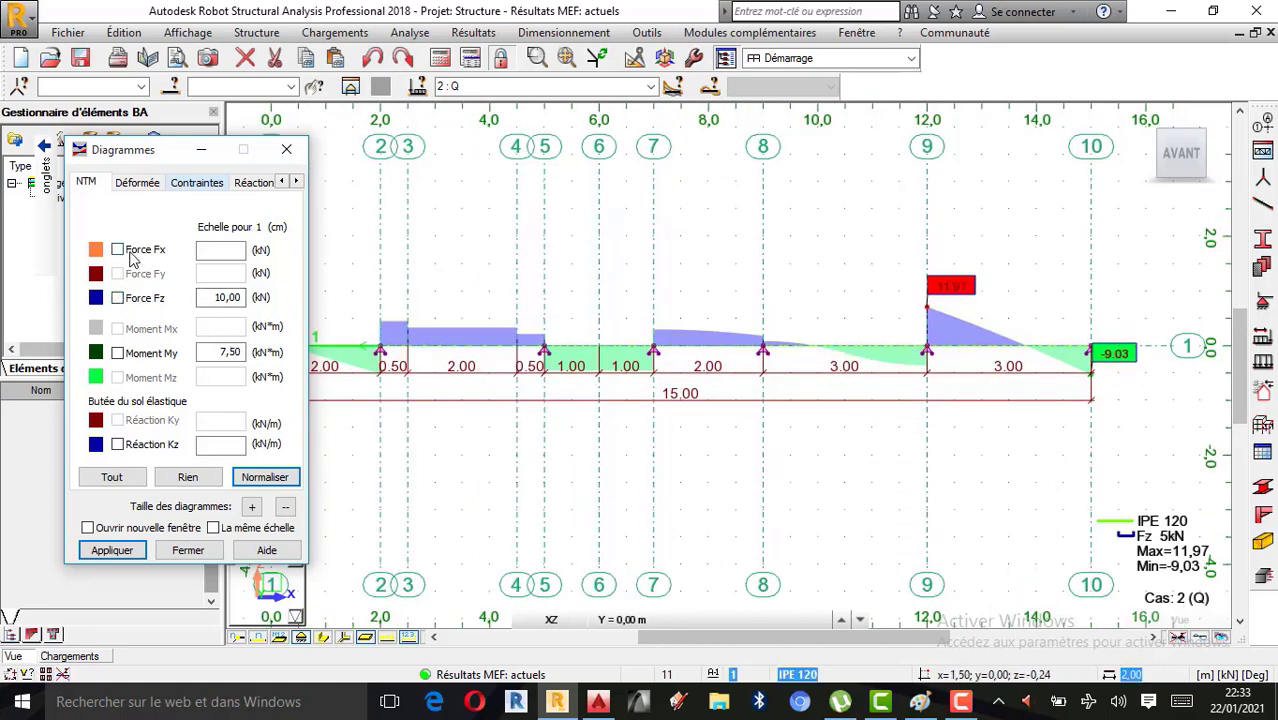
pyautogui.click(121, 557)
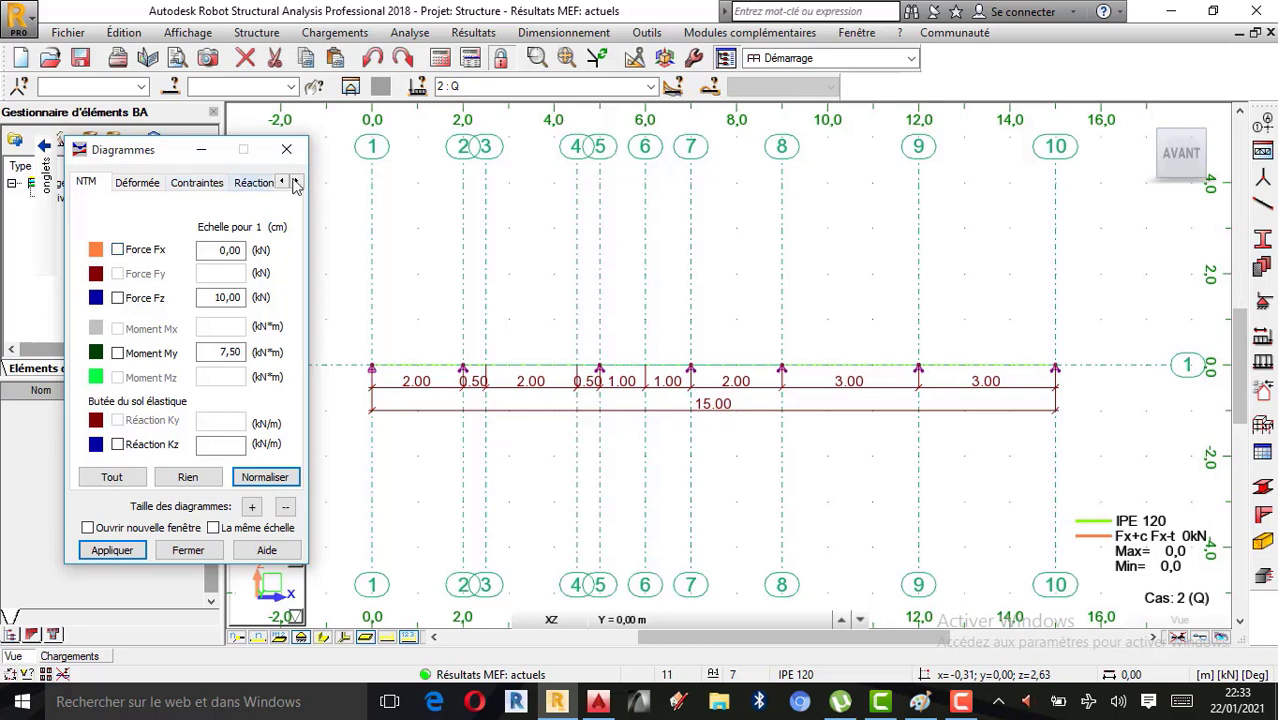
# - Display the FX and FZ support reactions on the beam with their value descriptions turned on
pyautogui.click(256, 188)
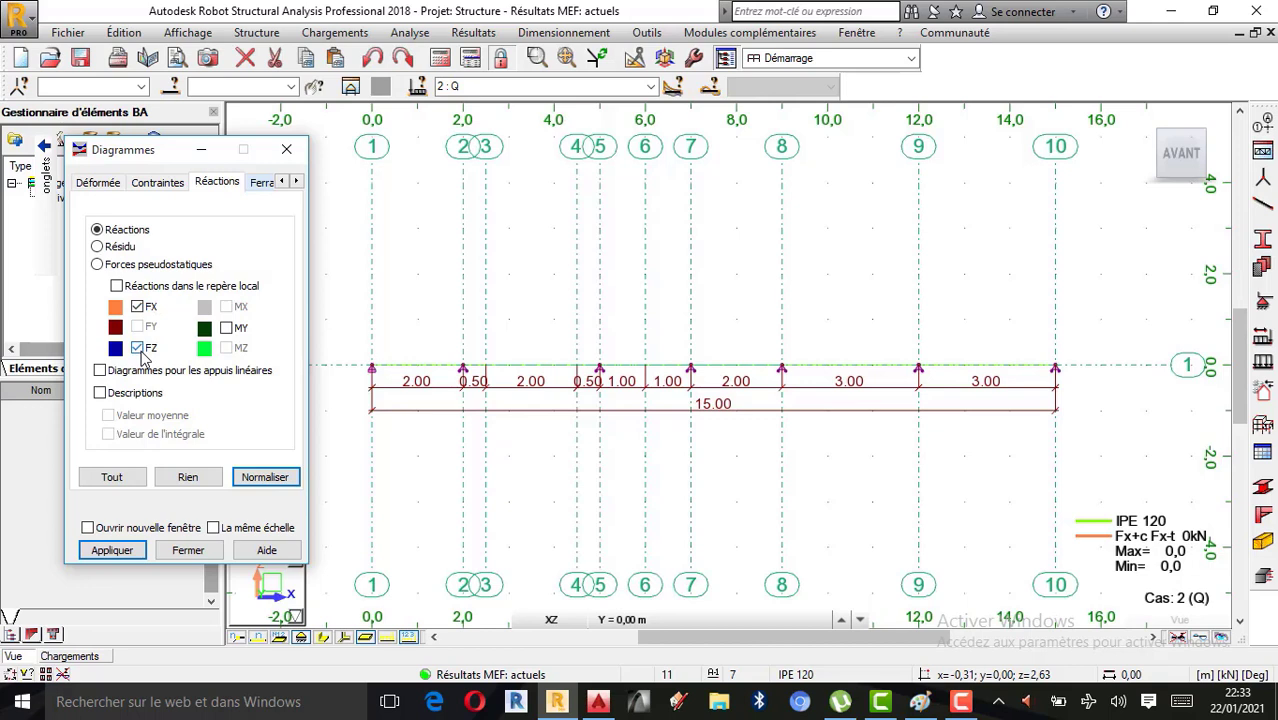
pyautogui.click(112, 550)
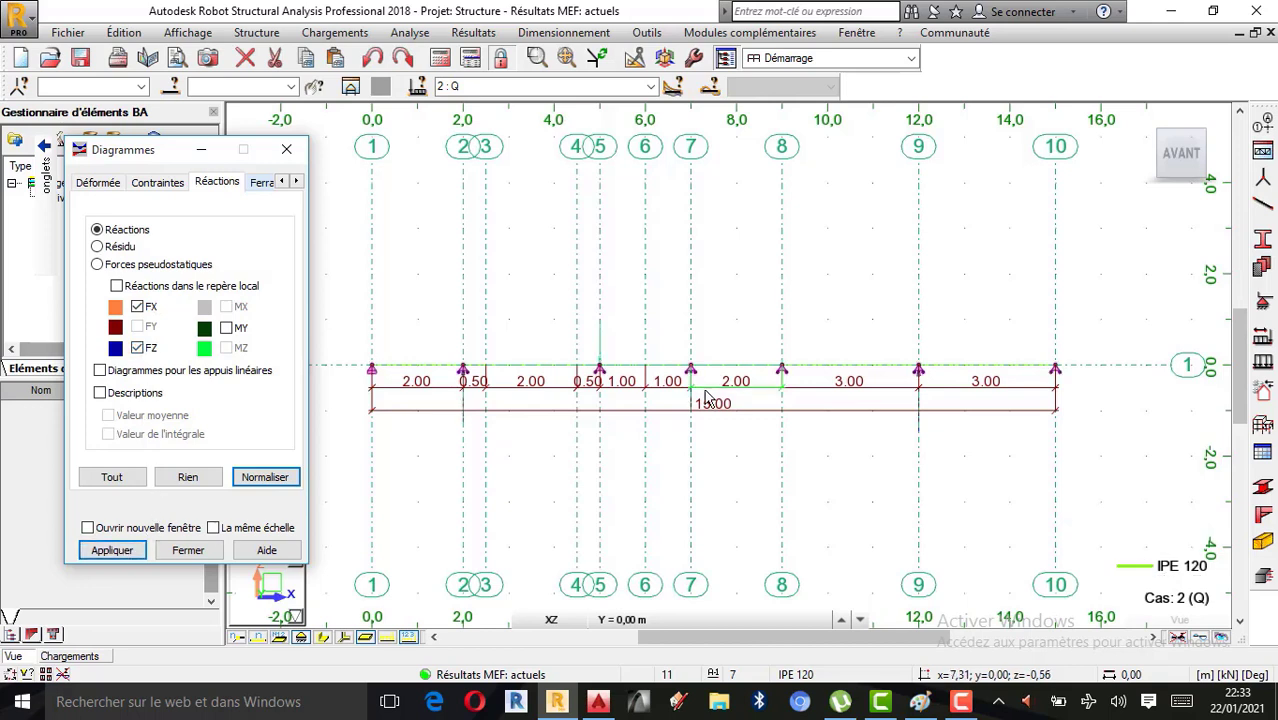
pyautogui.click(132, 394)
pyautogui.click(112, 550)
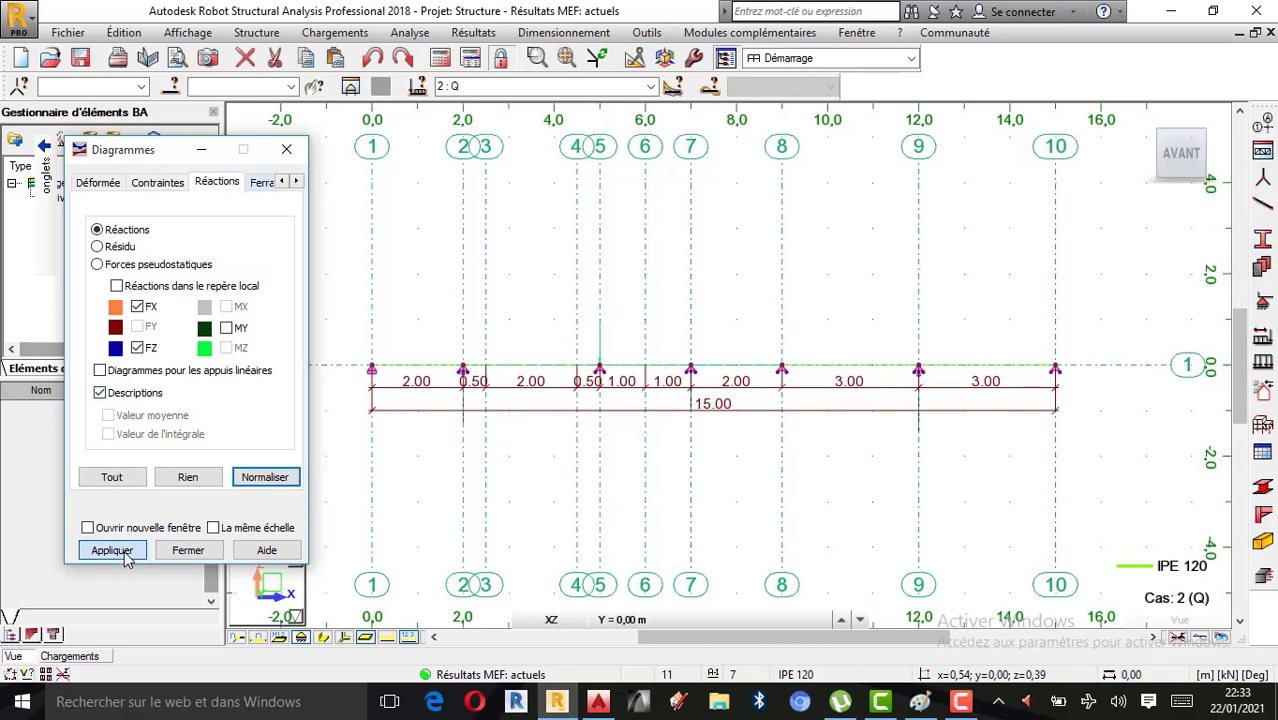
pyautogui.scroll(-1, 736, 357)
pyautogui.scroll(2, 605, 410)
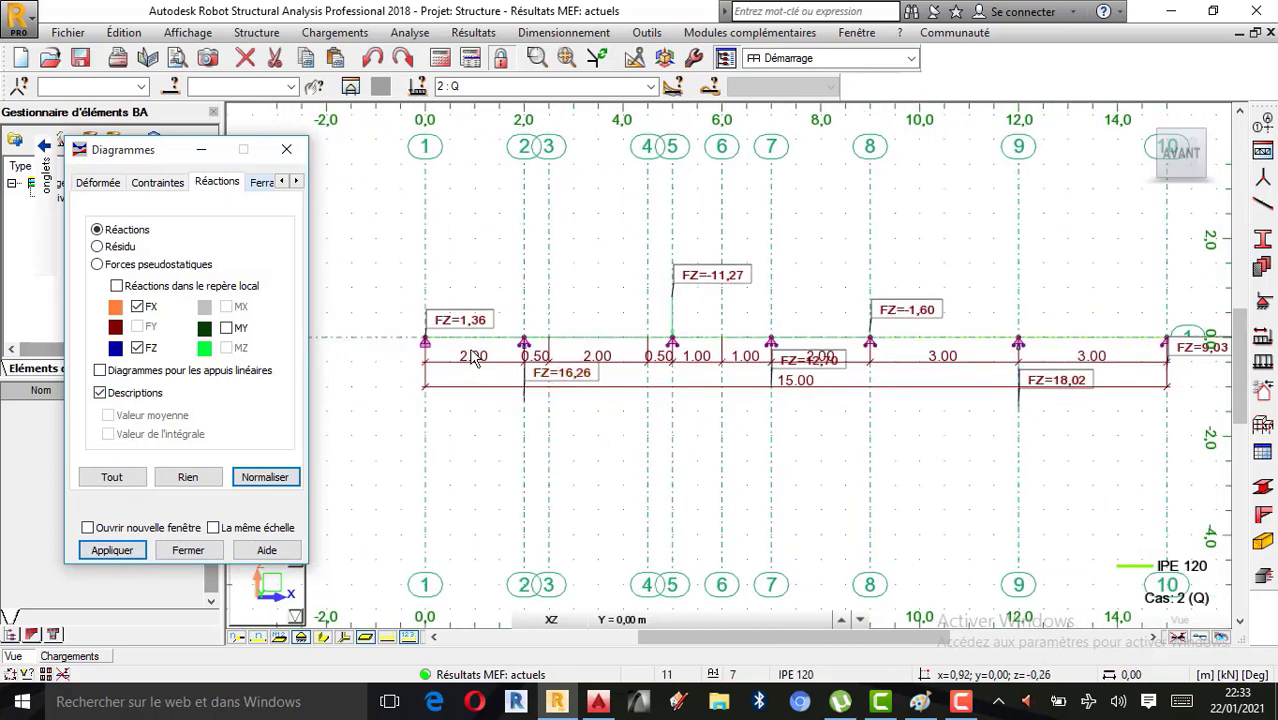
pyautogui.scroll(1, 475, 348)
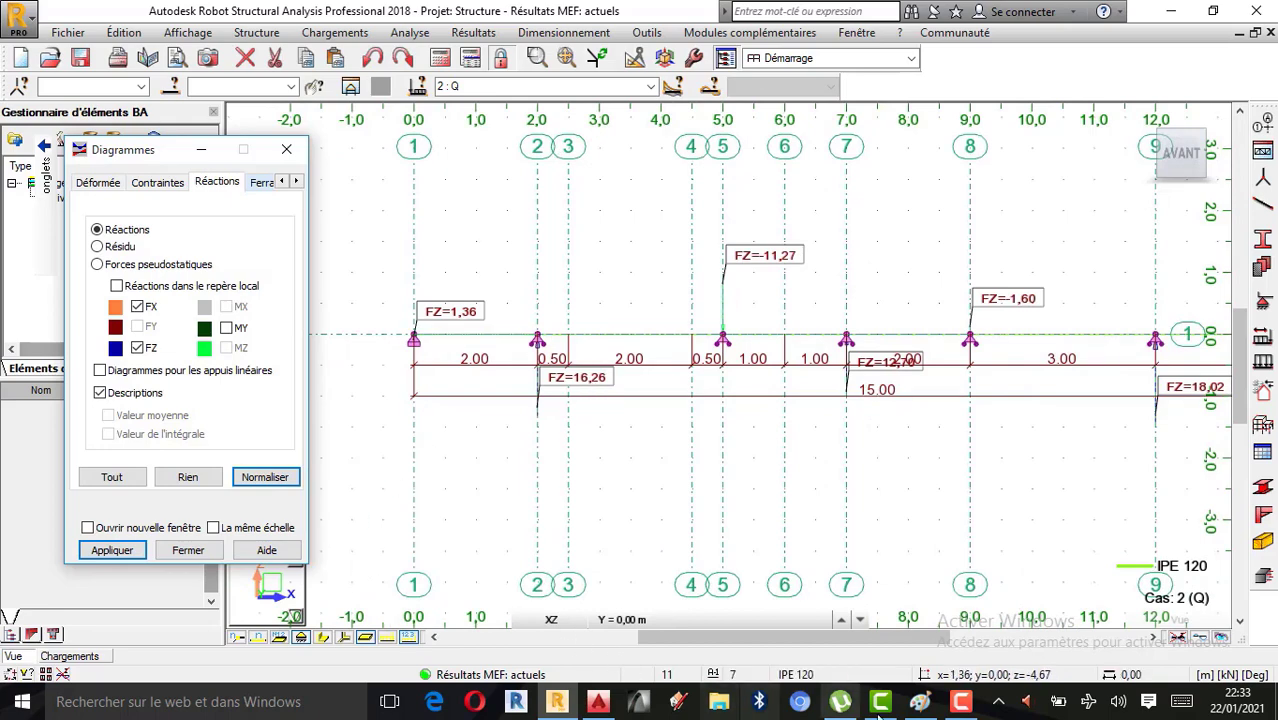
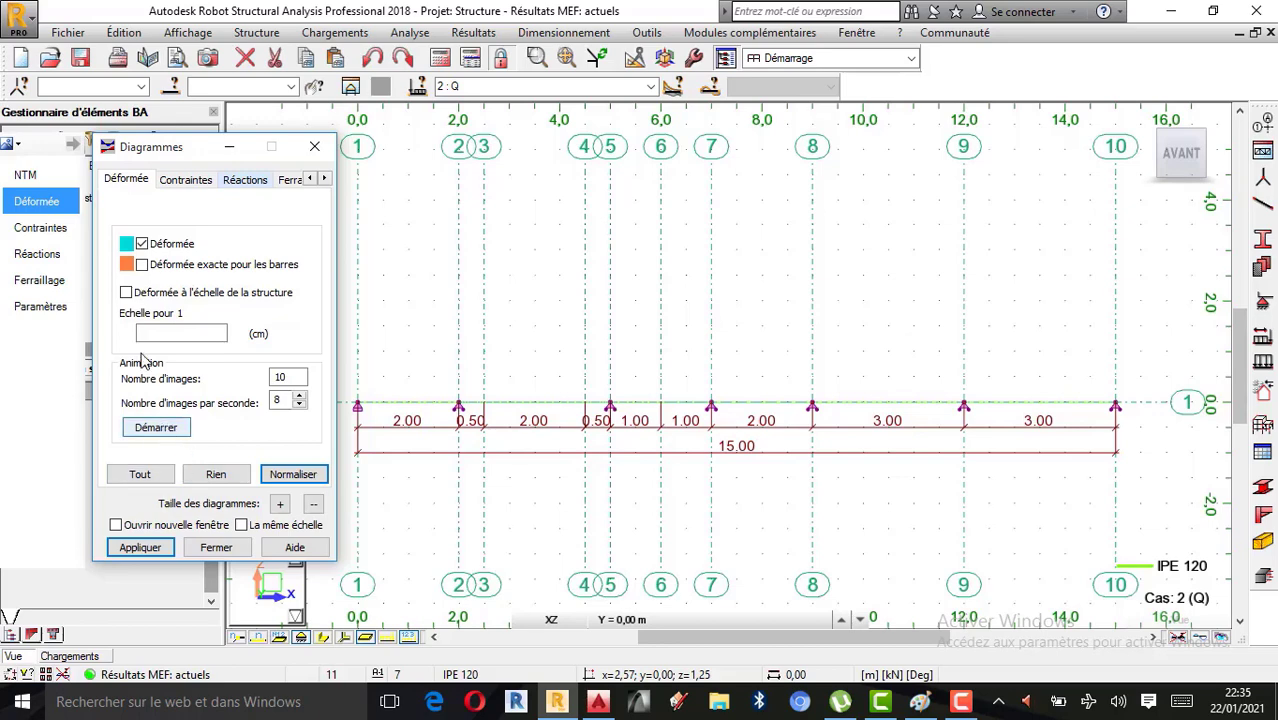
# - Display the deformed shape (Déformée) of the beam for load case Q, closing the animation player first
pyautogui.click(158, 430)
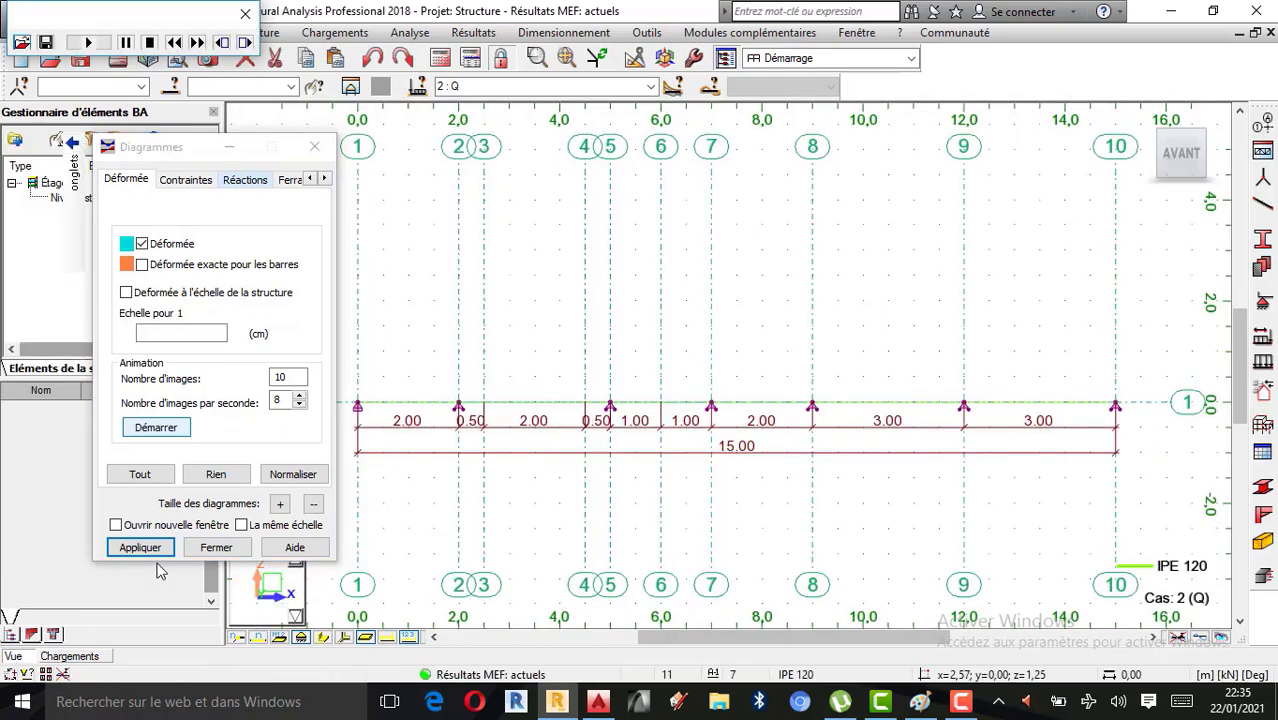
pyautogui.click(245, 13)
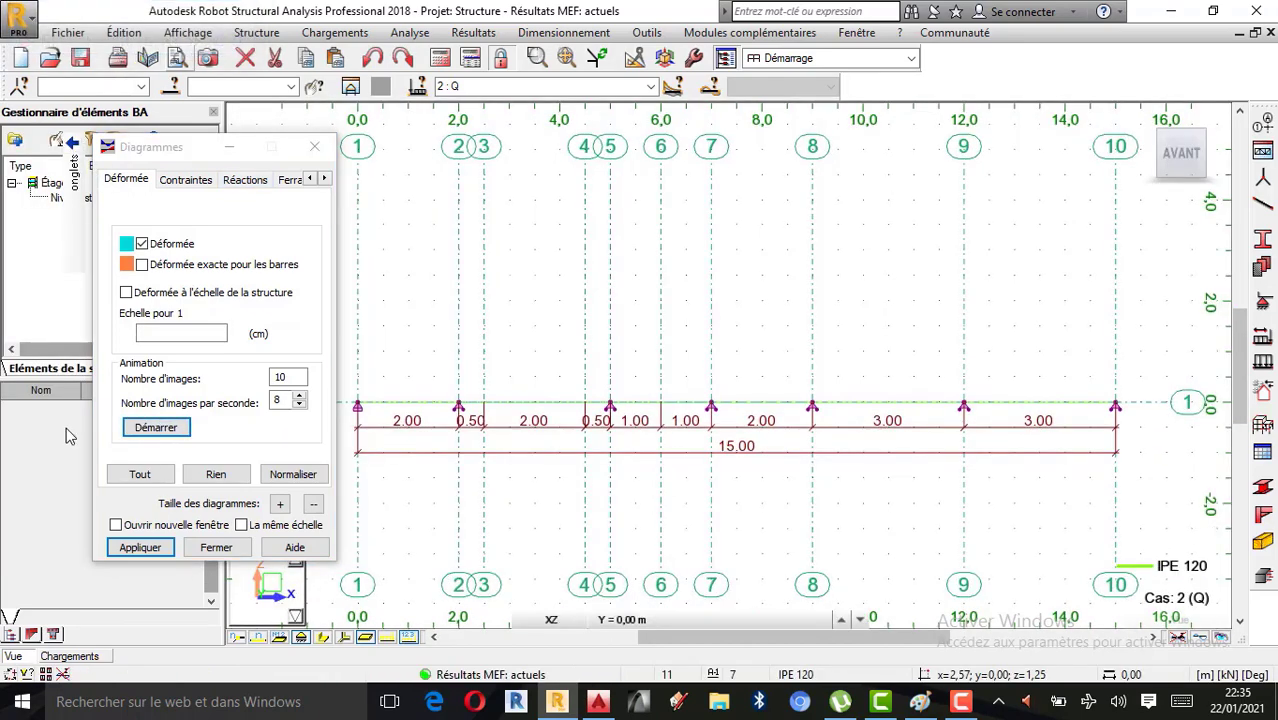
pyautogui.click(140, 547)
pyautogui.scroll(-1, 643, 517)
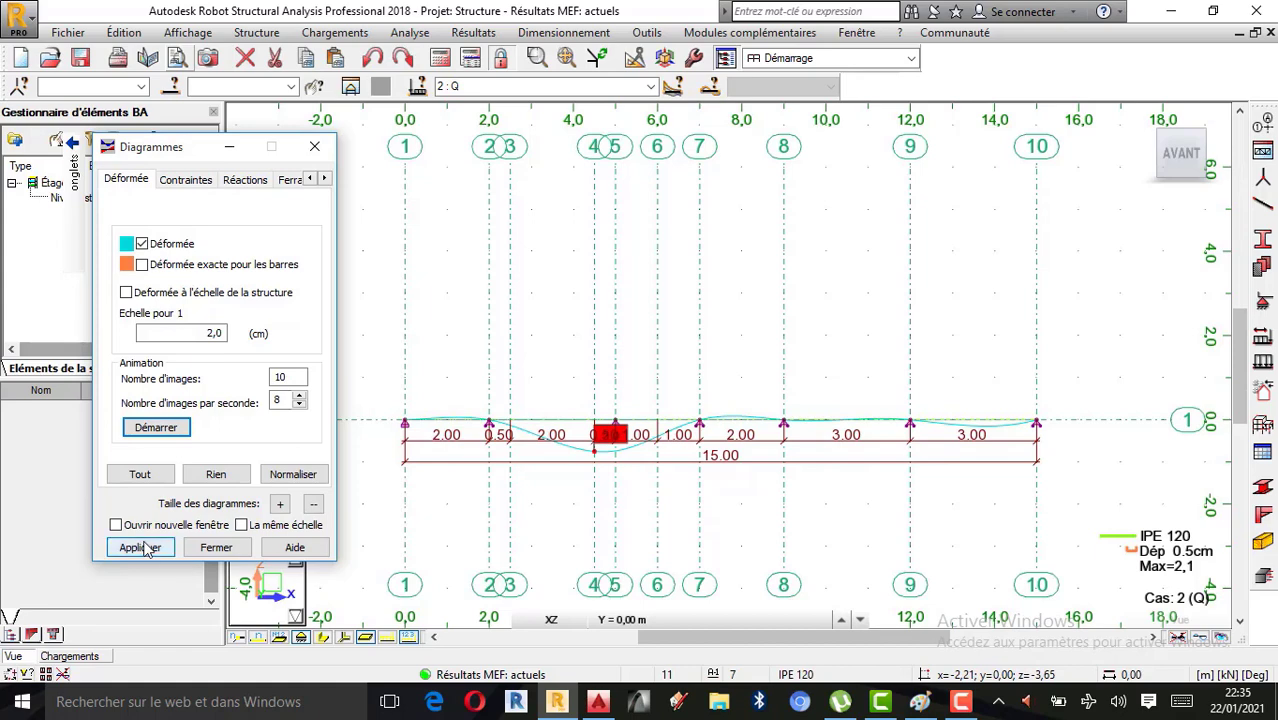
pyautogui.scroll(1, 722, 467)
pyautogui.scroll(-1, 722, 467)
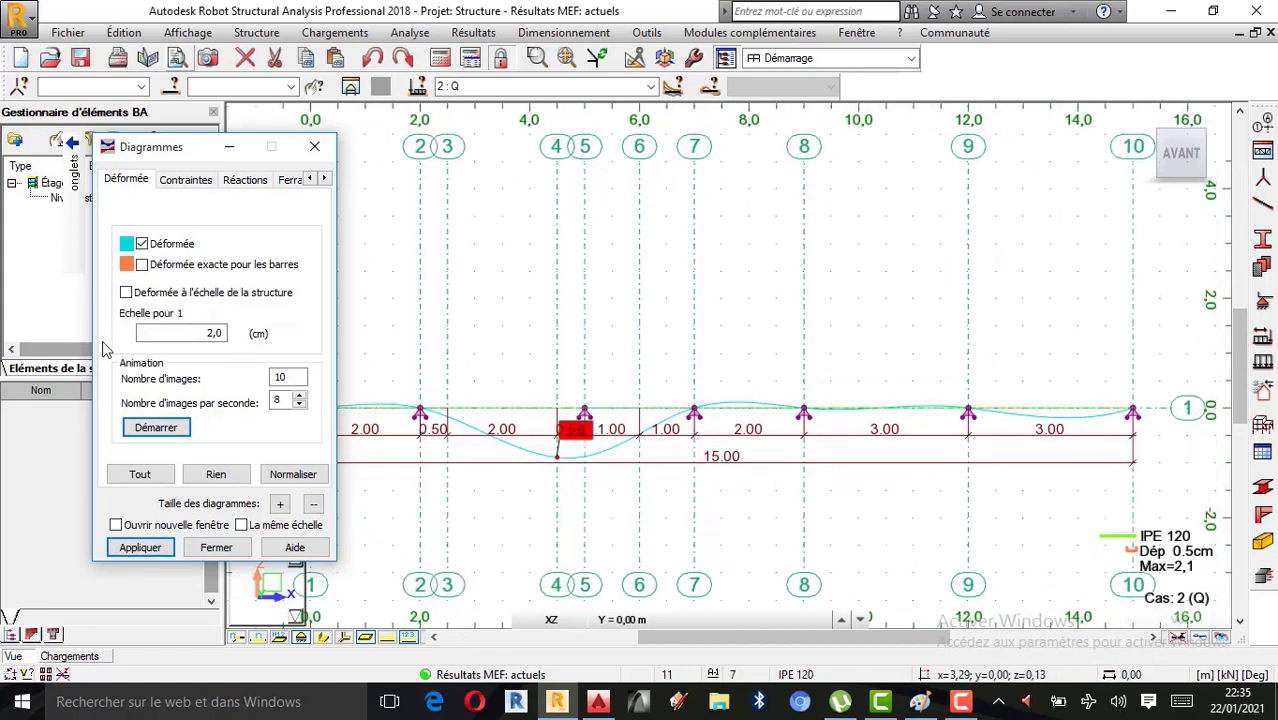
# - Animate the beam's deformation with 10 images at 8 images per second, close the player and clear the deformed shape
pyautogui.click(156, 427)
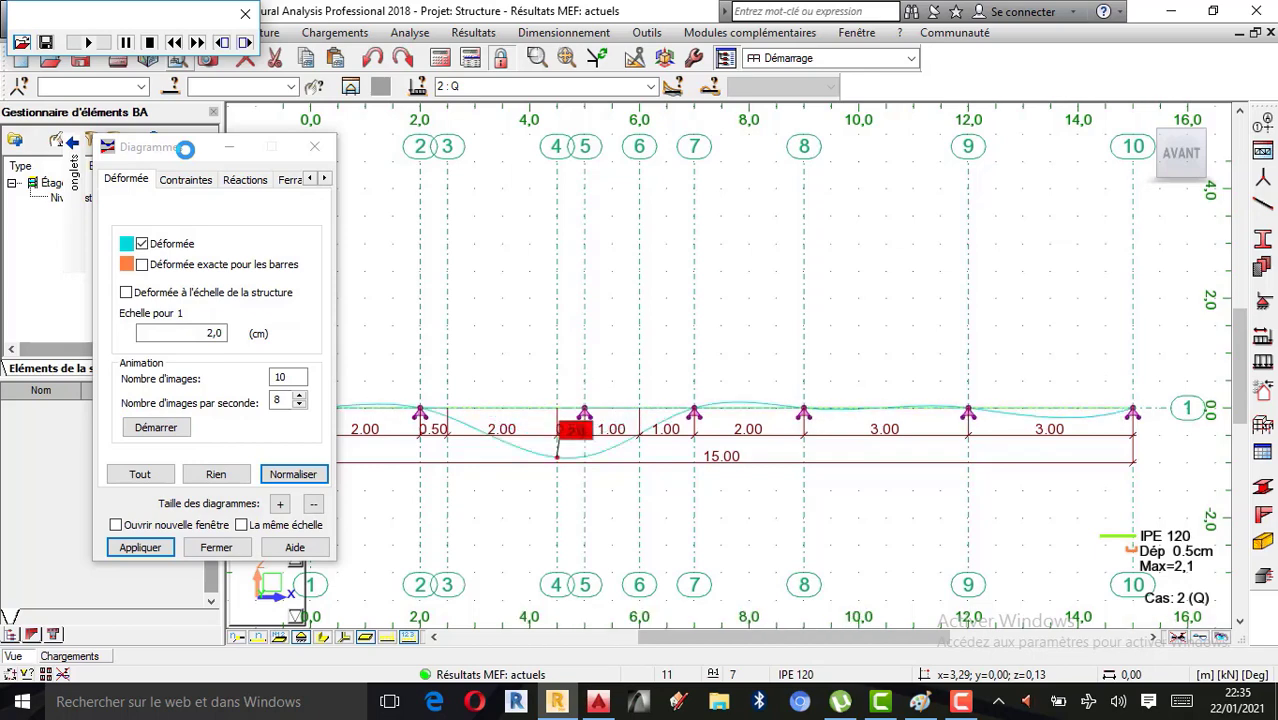
pyautogui.moveTo(185, 148); pyautogui.dragTo(95, 152)
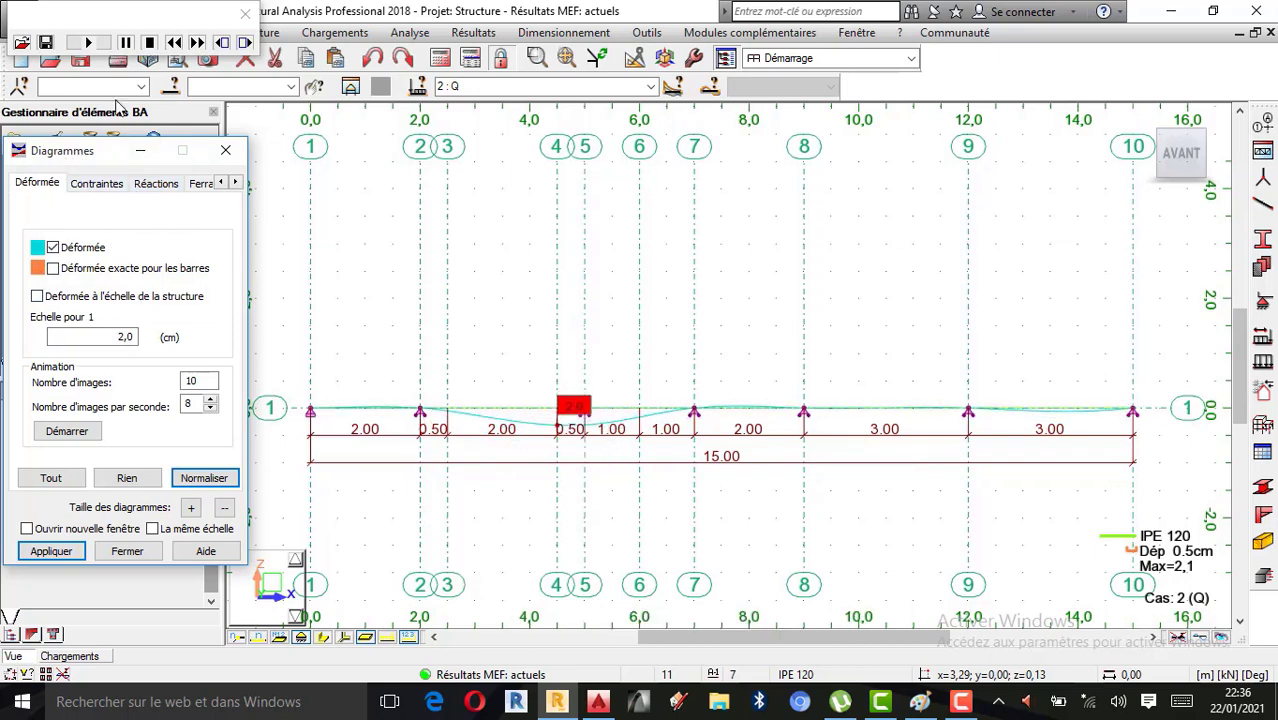
pyautogui.click(245, 14)
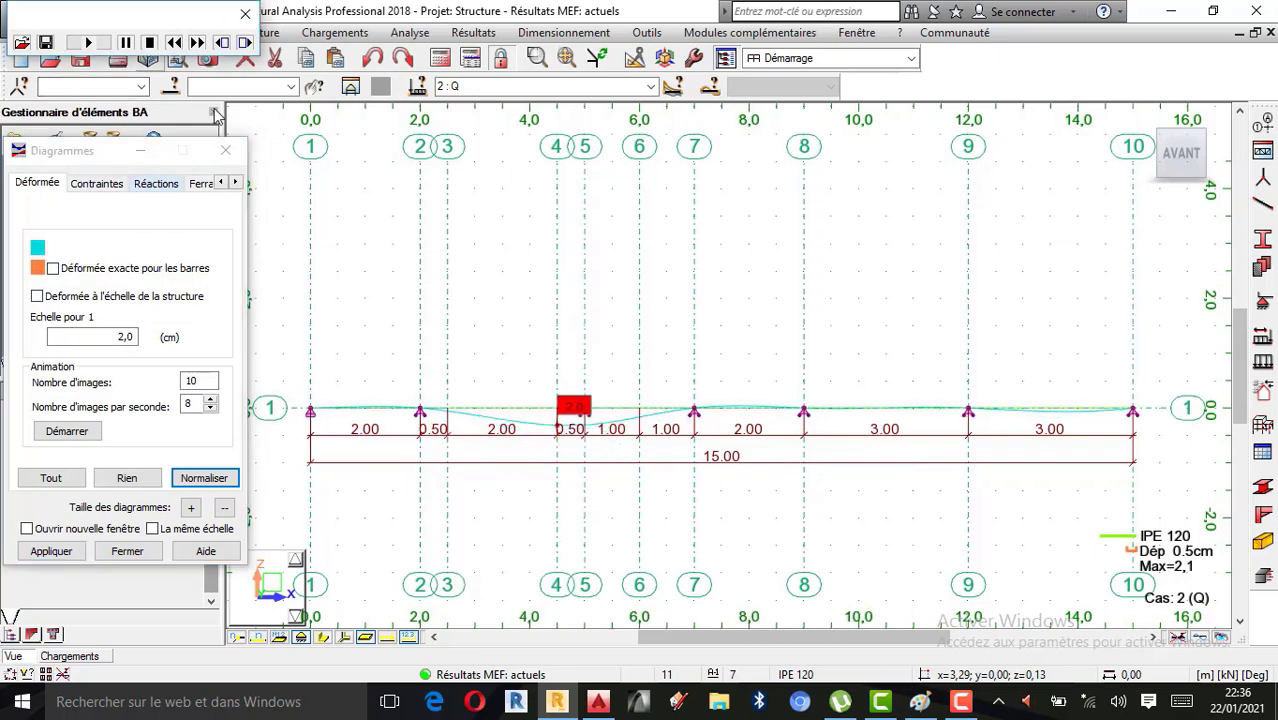
pyautogui.click(127, 478)
pyautogui.click(51, 551)
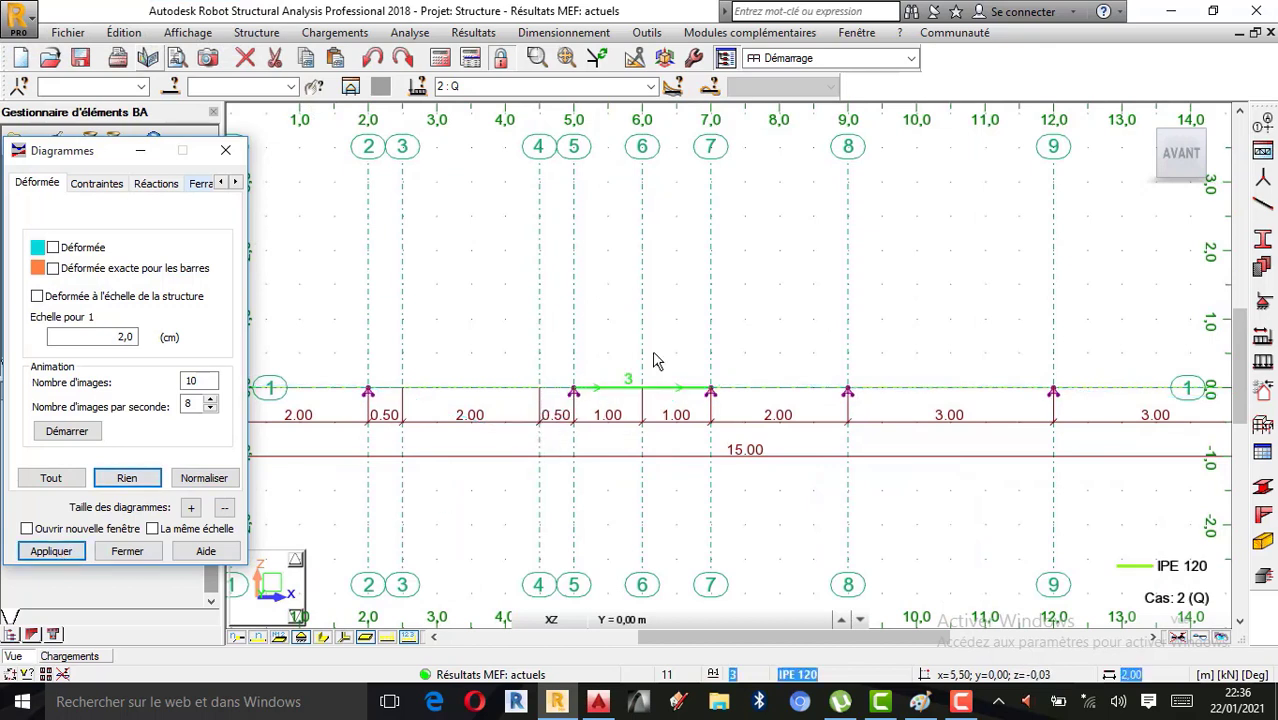
# - Display the normal stress diagrams "maximales - S max" and "minimales - S min" on the beam
pyautogui.click(235, 182)
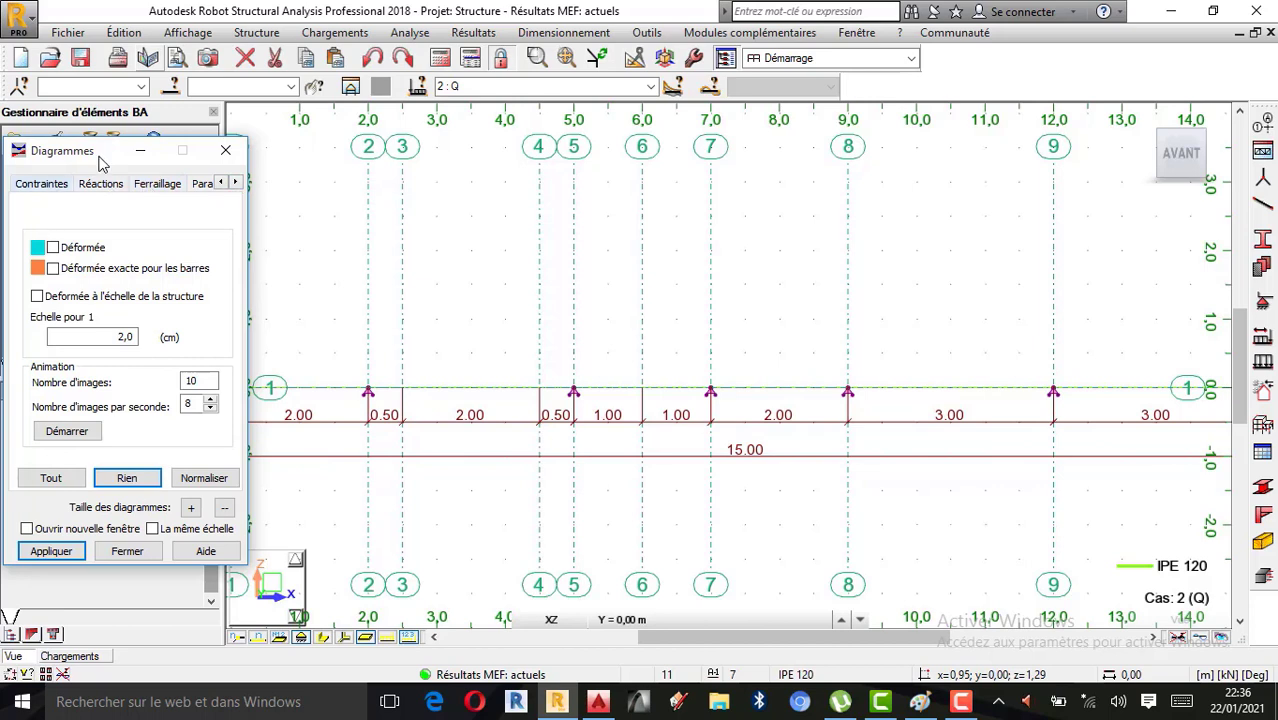
pyautogui.moveTo(100, 163); pyautogui.dragTo(112, 159)
pyautogui.click(80, 184)
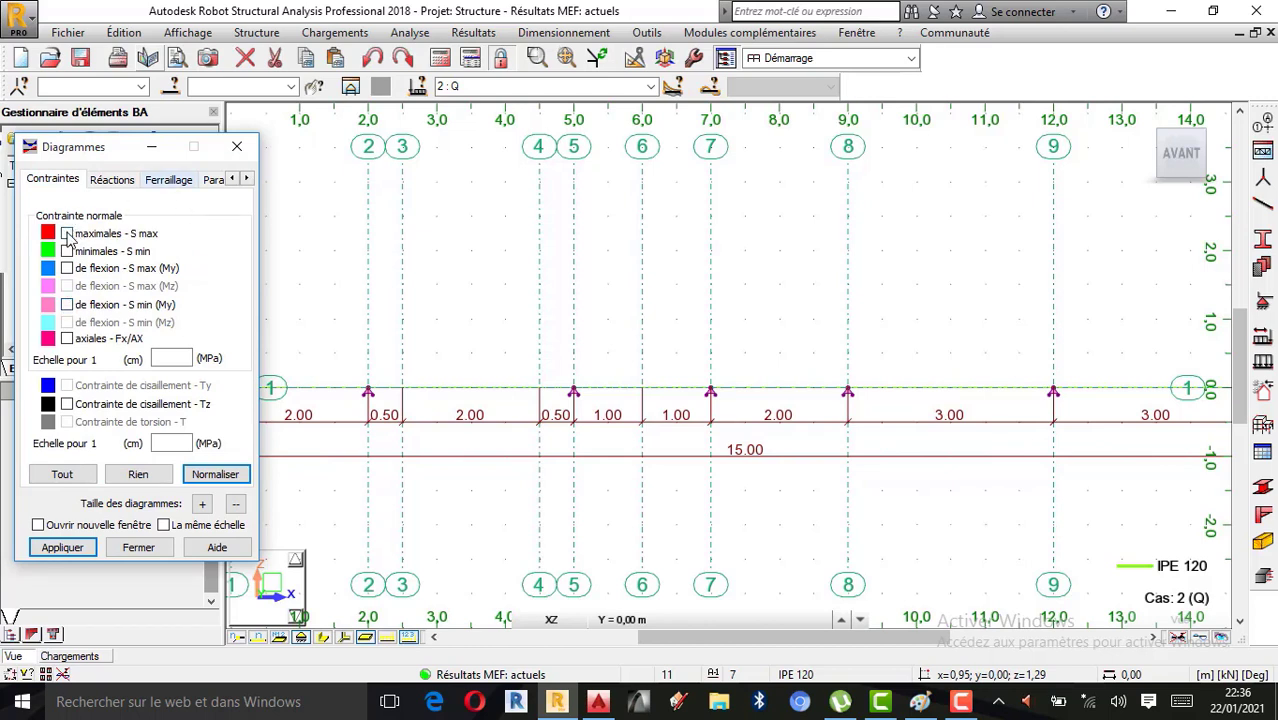
pyautogui.click(63, 549)
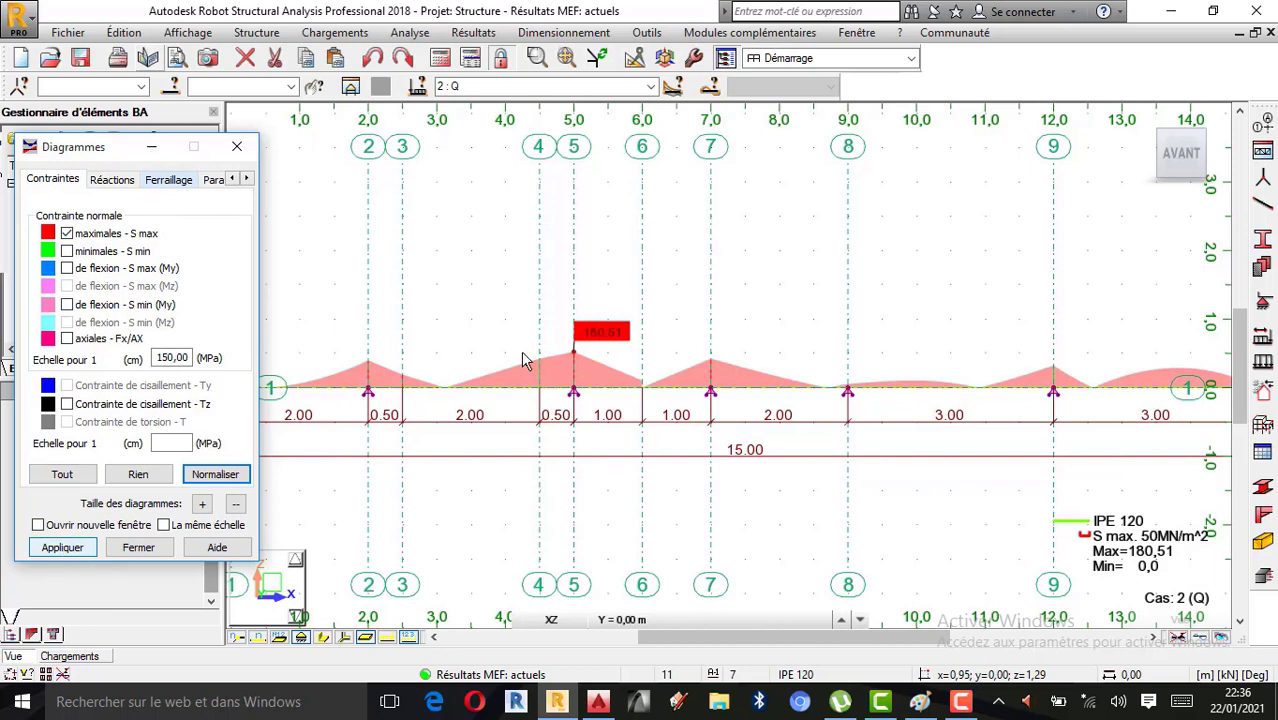
pyautogui.scroll(-2, 522, 360)
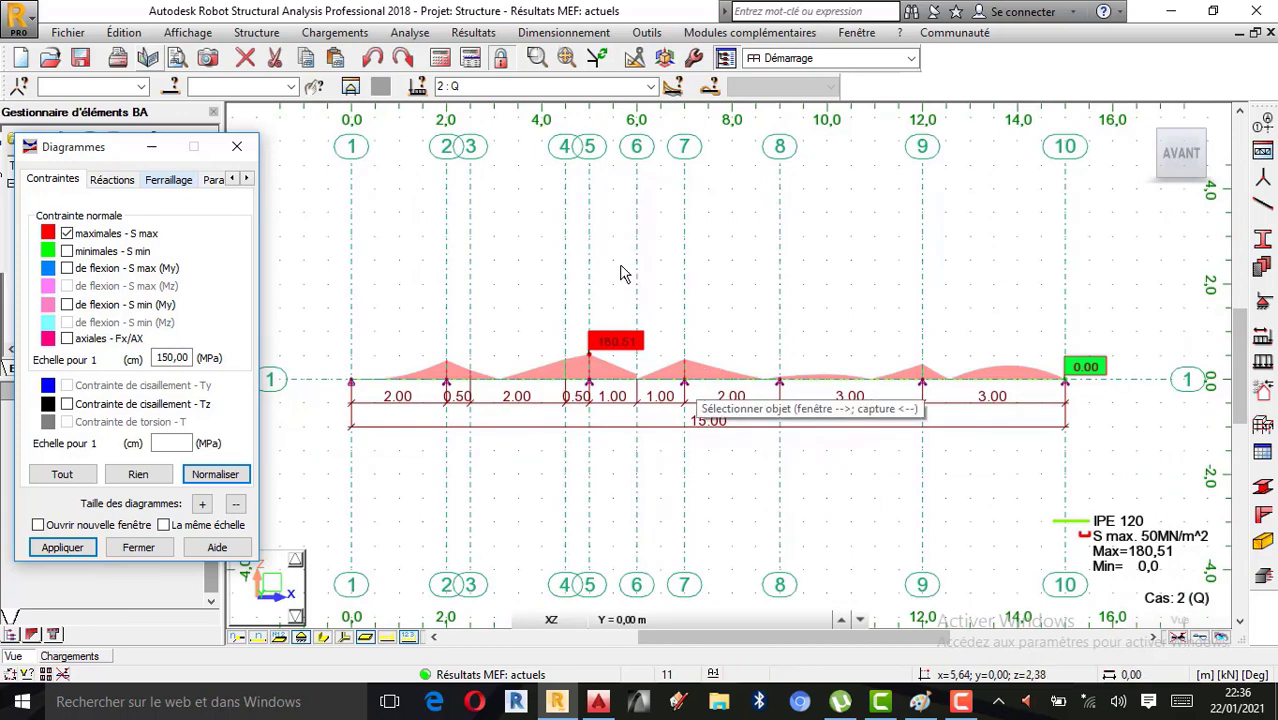
pyautogui.click(66, 251)
pyautogui.click(62, 547)
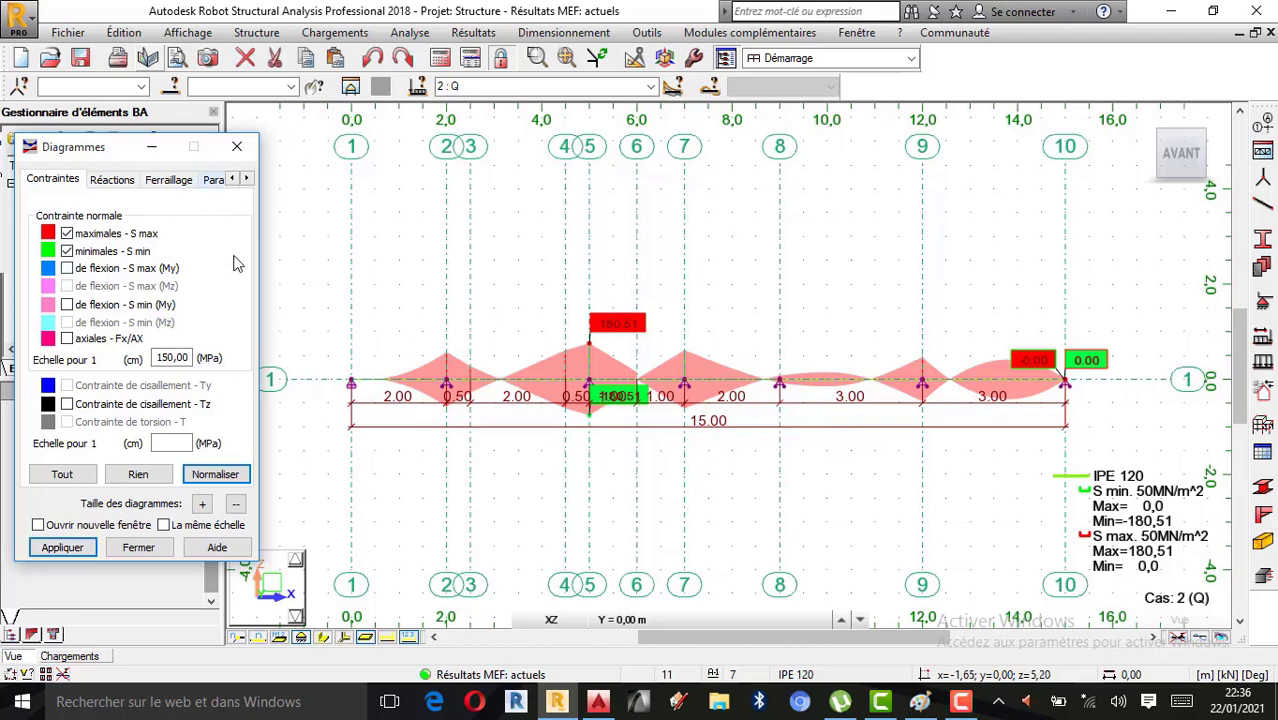
# - Set the filling of the stress diagrams to Hachuré and apply it
pyautogui.click(245, 181)
pyautogui.click(178, 185)
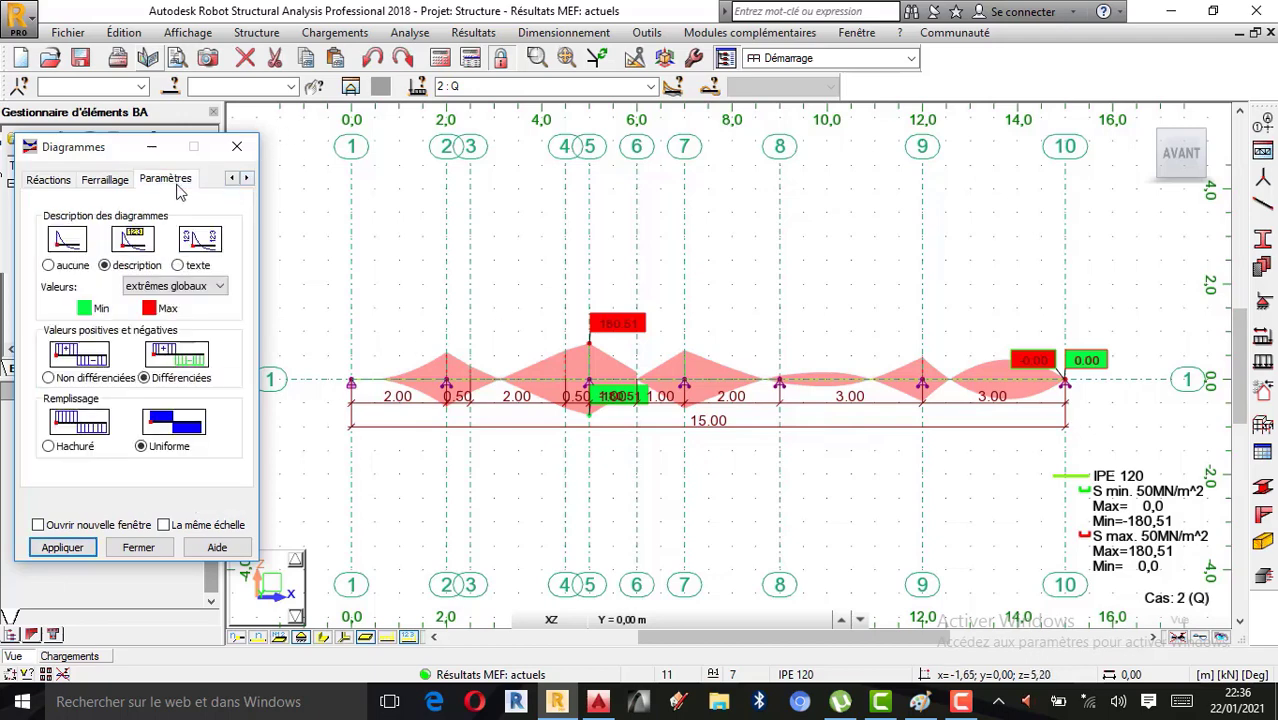
pyautogui.click(78, 446)
pyautogui.click(62, 547)
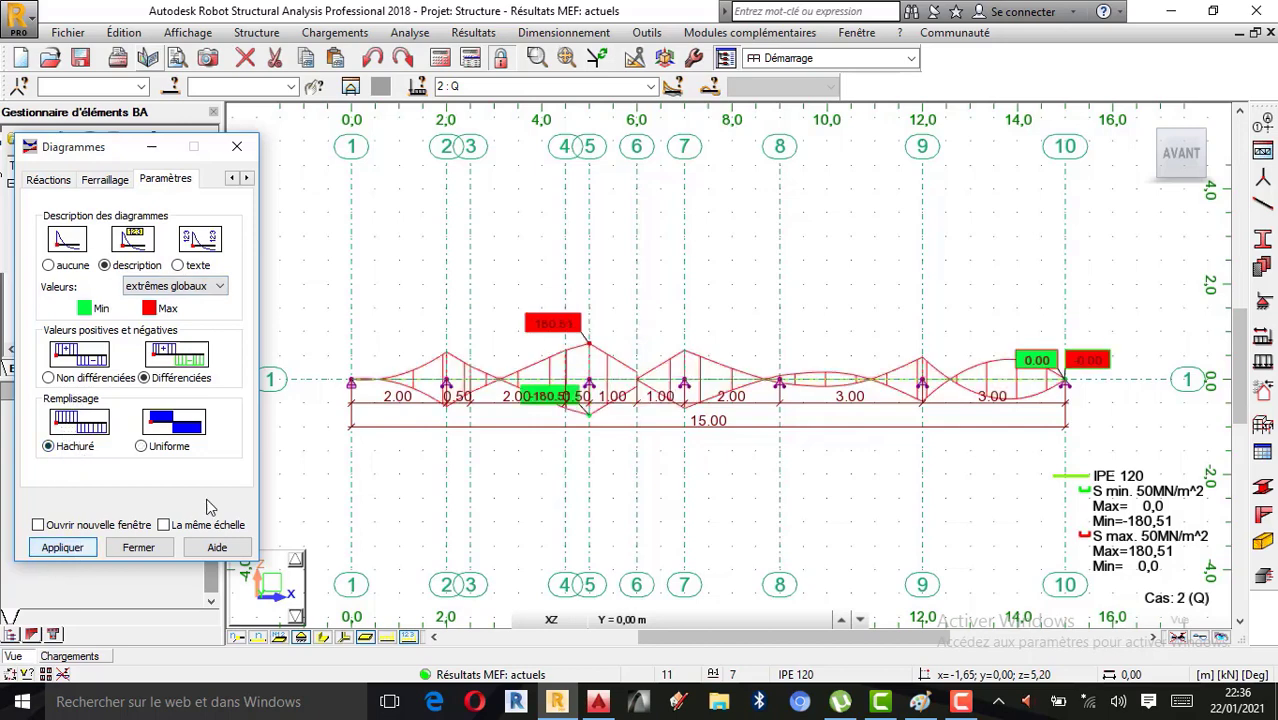
pyautogui.scroll(1, 708, 390)
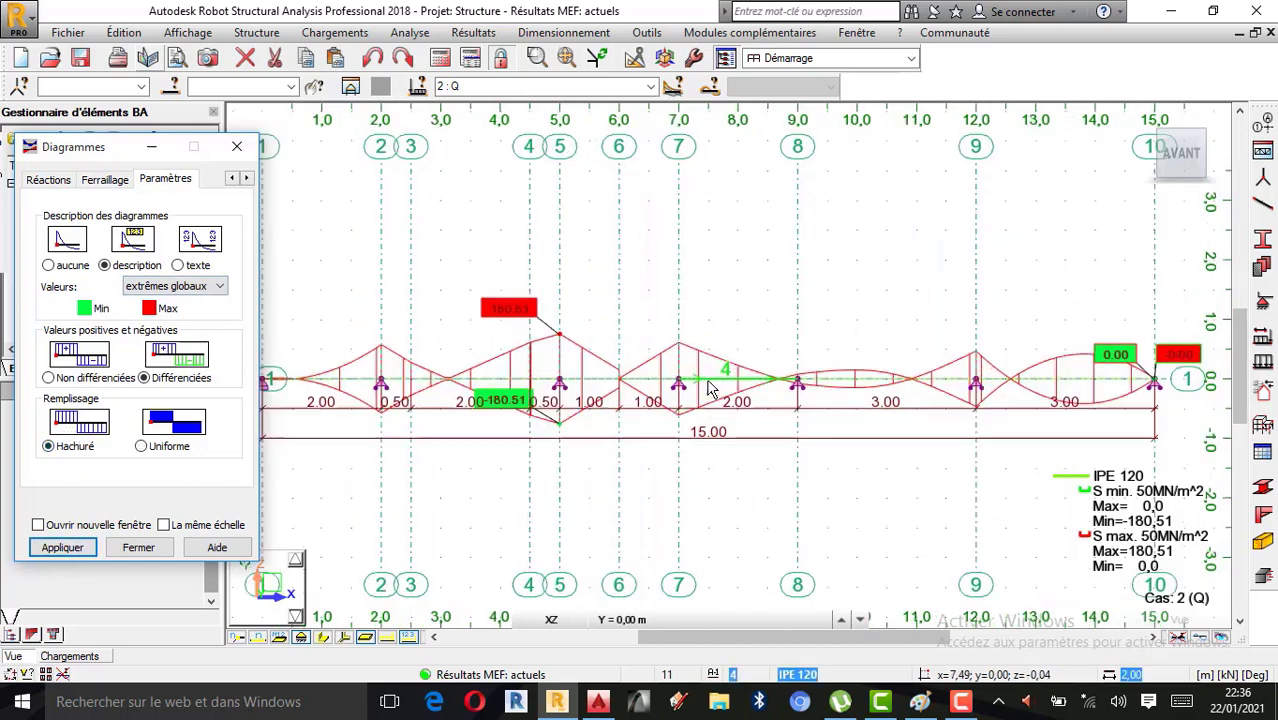
pyautogui.scroll(-1, 692, 390)
pyautogui.scroll(1, 699, 385)
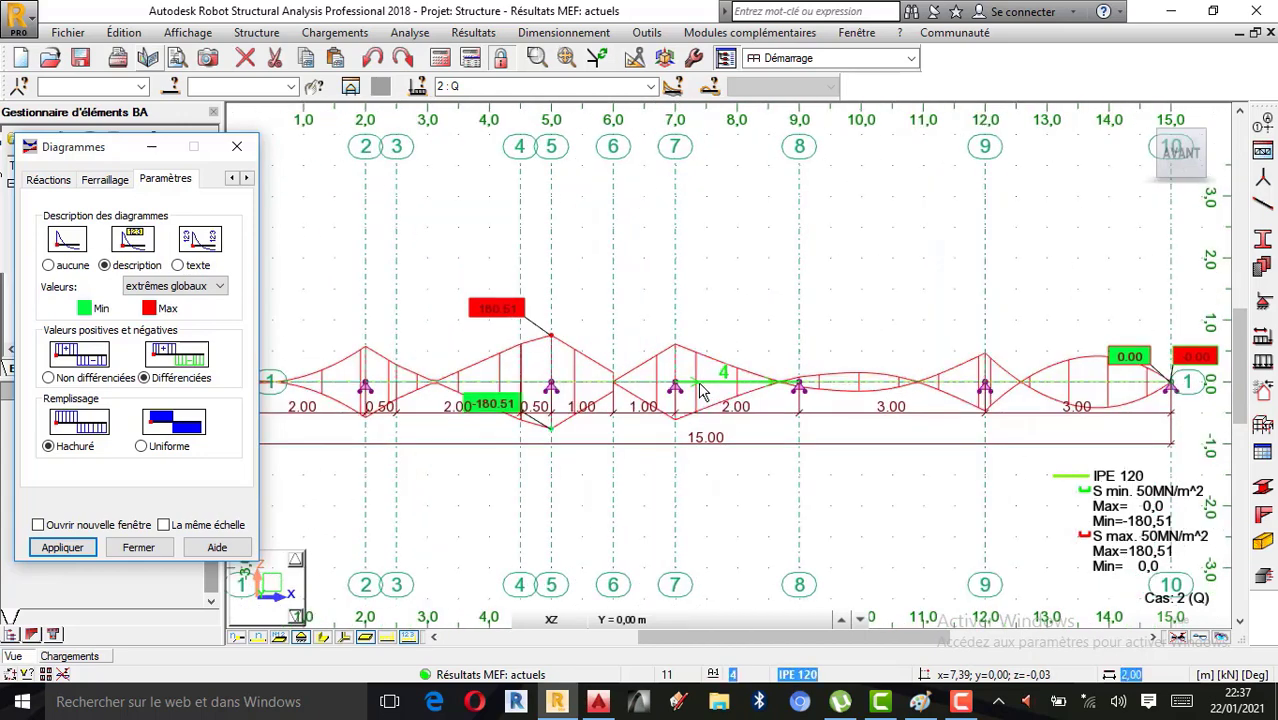
pyautogui.scroll(-1, 700, 390)
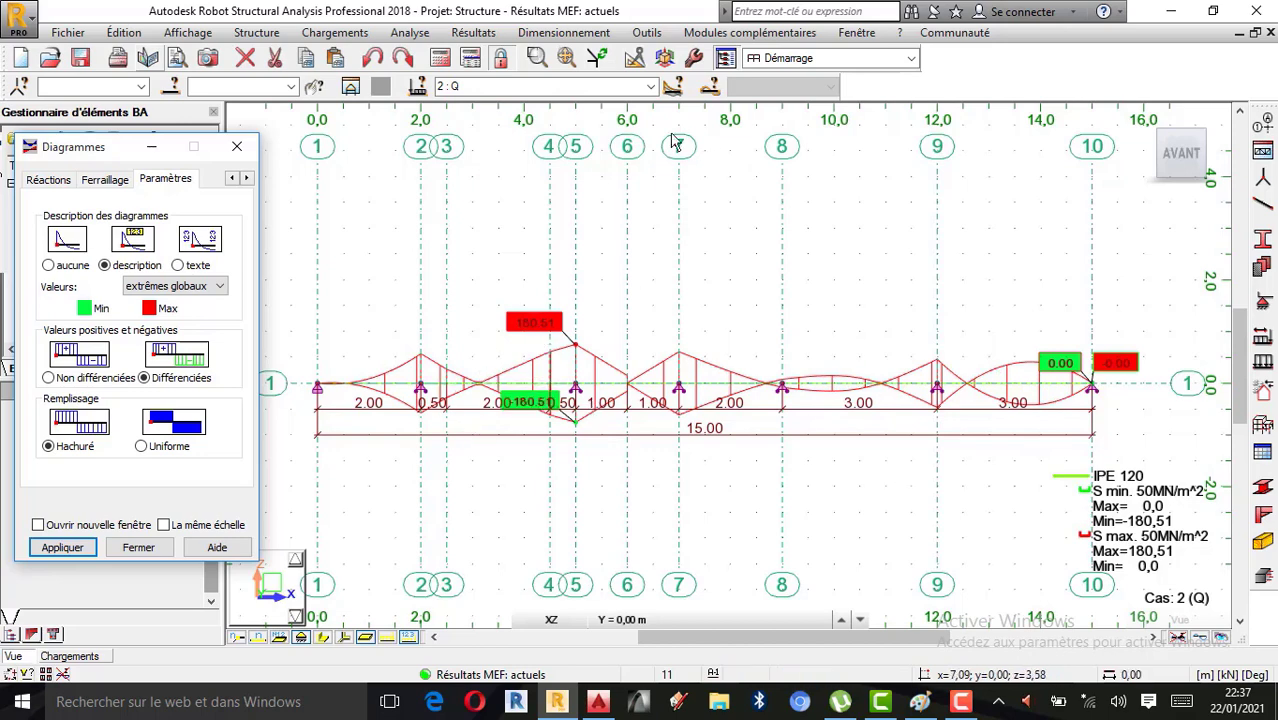
pyautogui.click(668, 42)
pyautogui.click(672, 54)
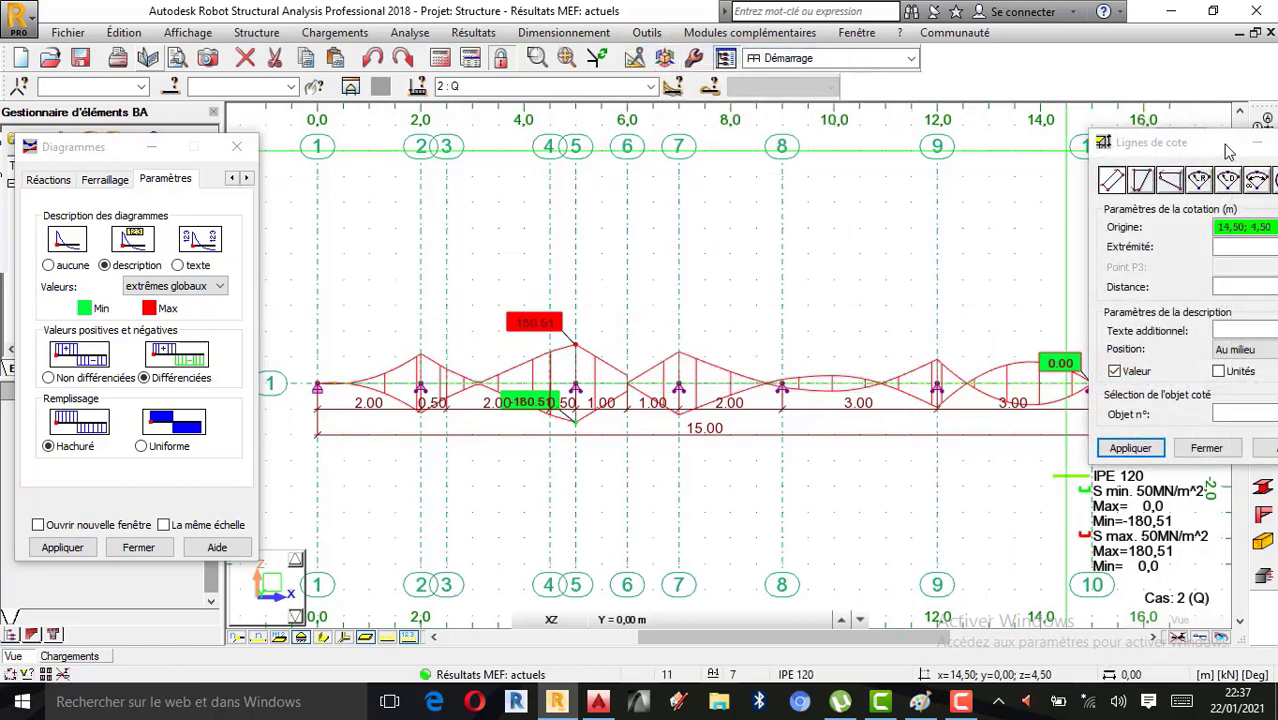
pyautogui.moveTo(1225, 145); pyautogui.dragTo(1152, 145)
pyautogui.click(1265, 144)
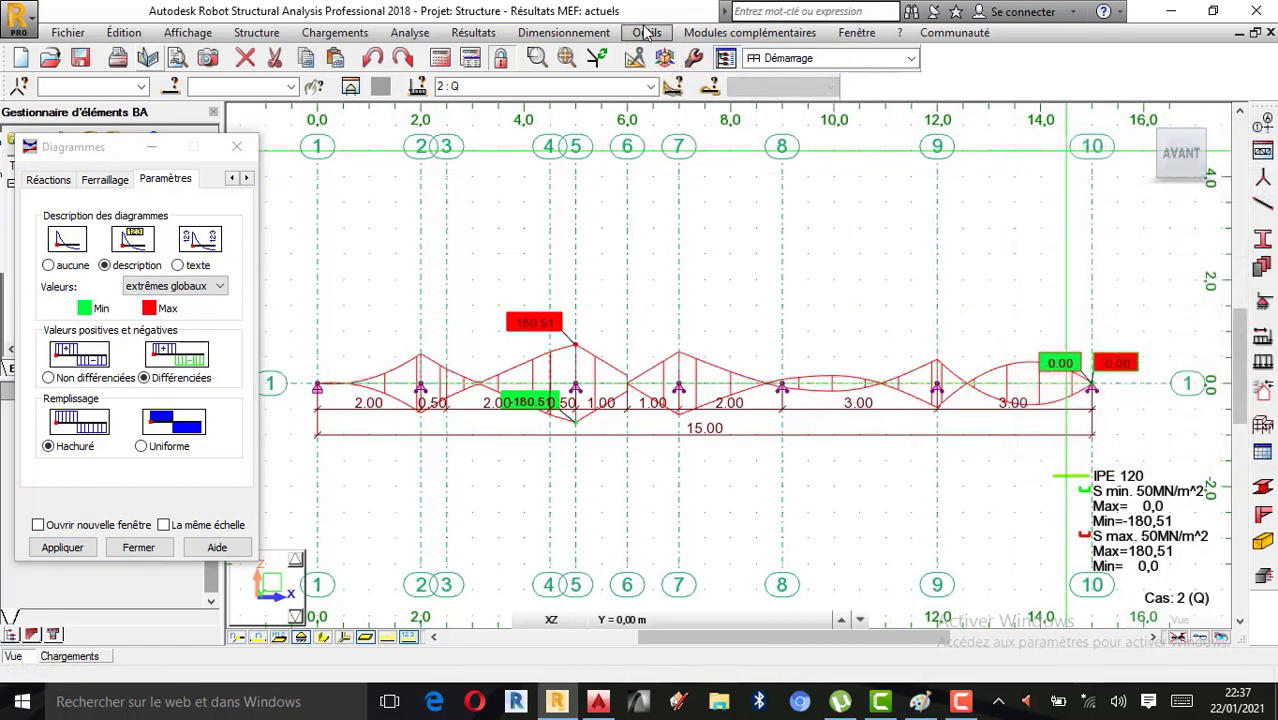
# - Check the force, moment and stress units in the job preferences and close them without changes
pyautogui.click(645, 32)
pyautogui.click(675, 92)
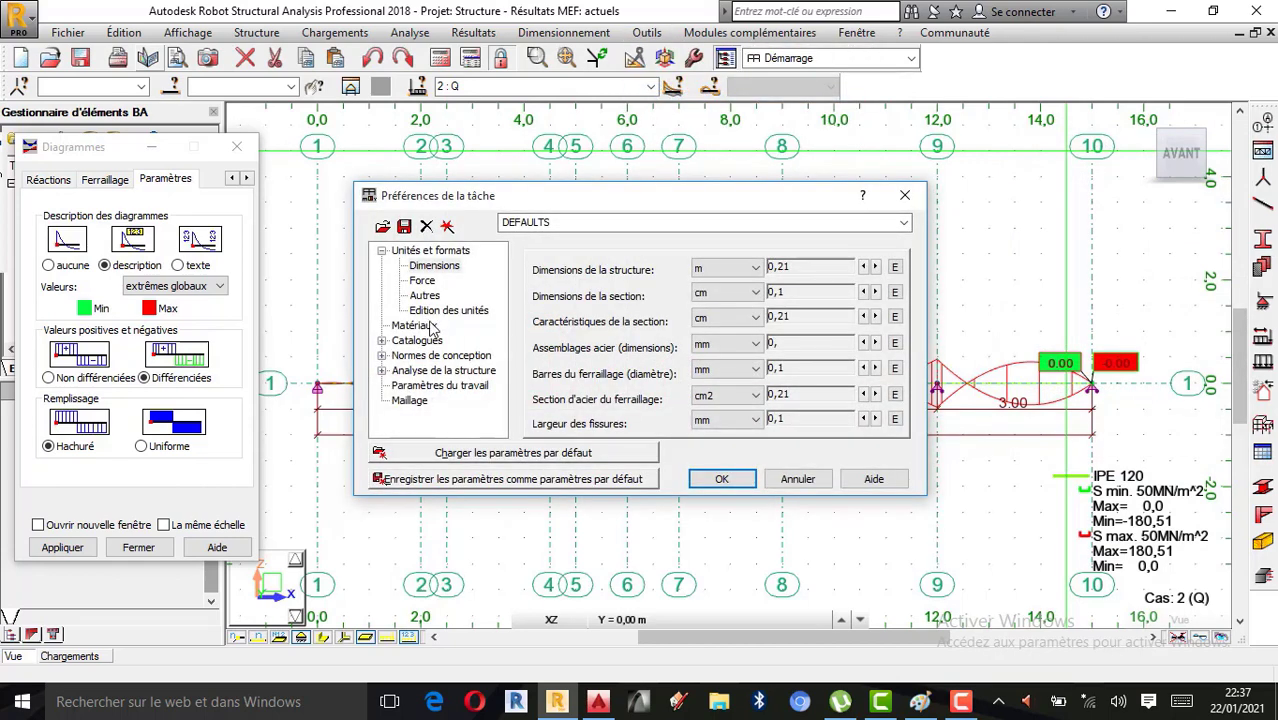
pyautogui.click(422, 281)
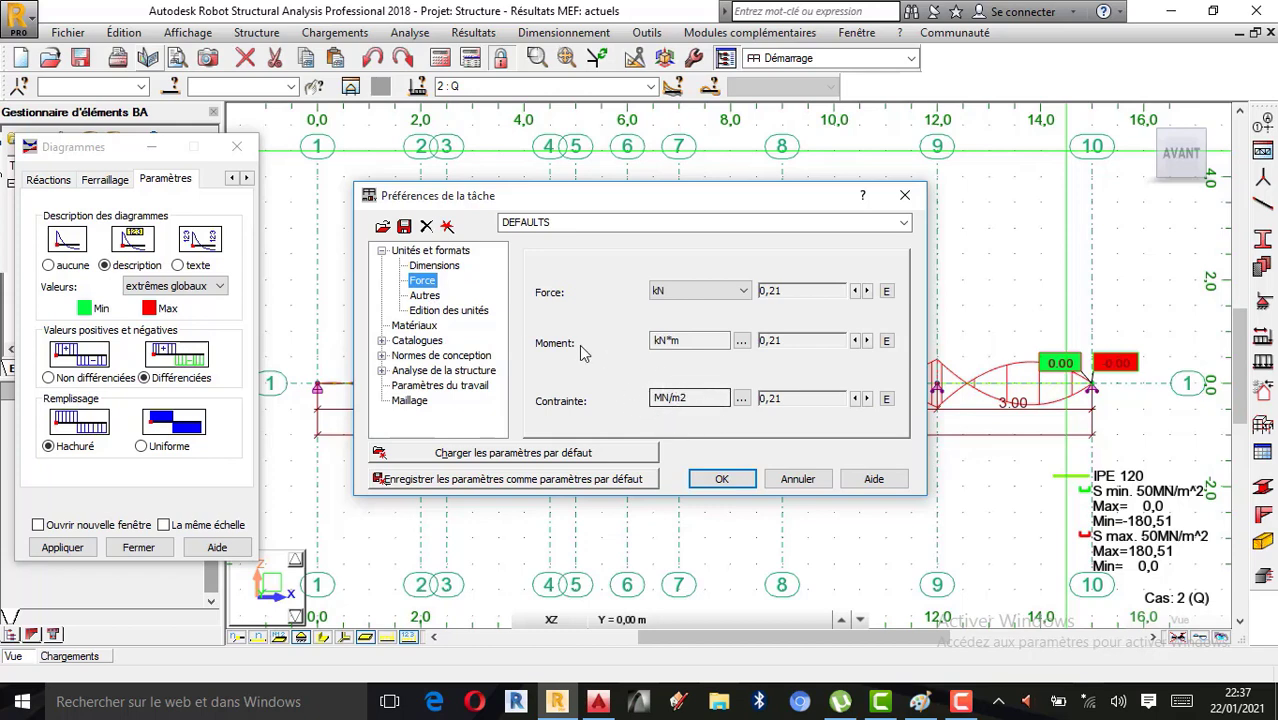
pyautogui.click(905, 195)
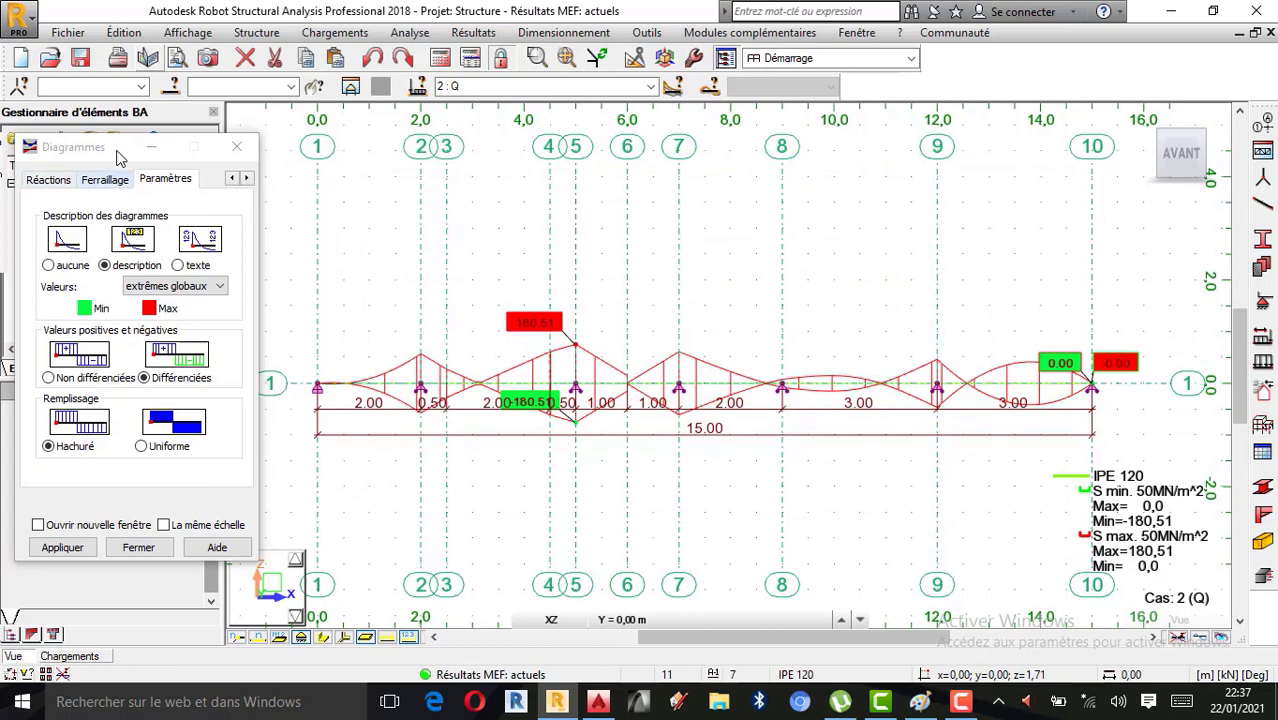
# - Replace the normal stress diagrams with the shear stress diagram "Contrainte de cisaillement - Tz" on the beam
pyautogui.moveTo(117, 151); pyautogui.dragTo(203, 154)
pyautogui.click(84, 188)
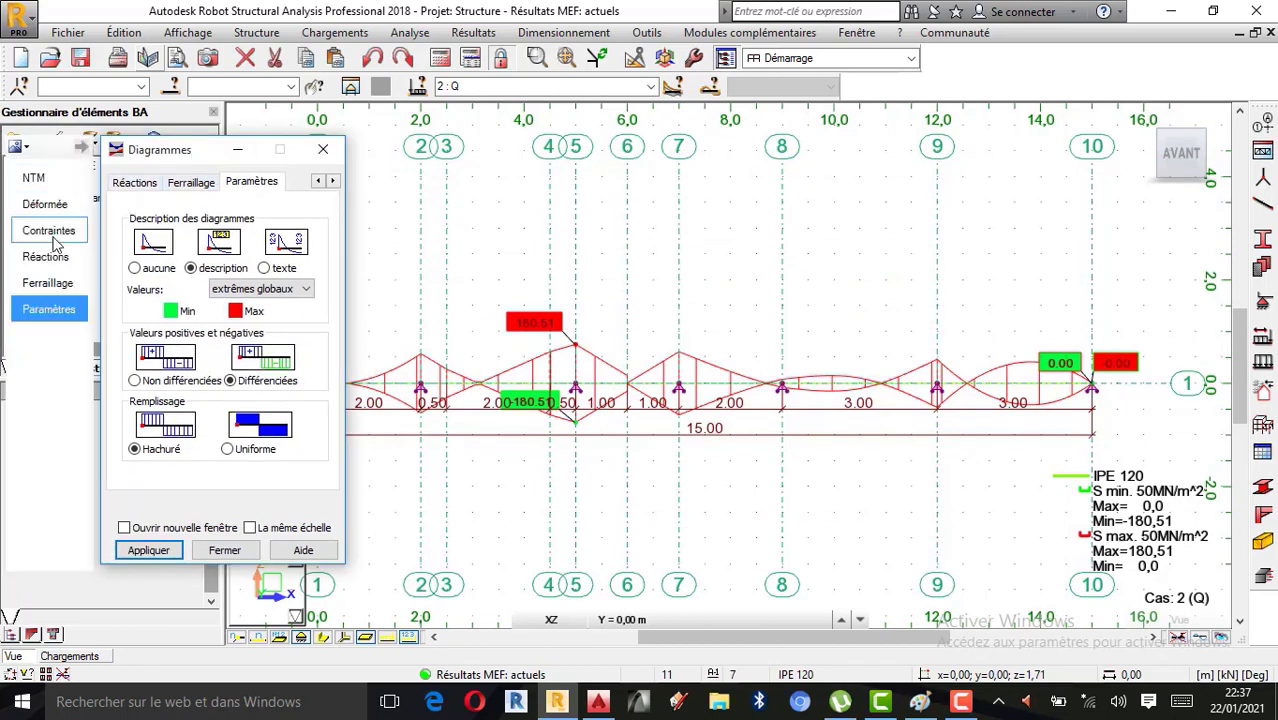
pyautogui.click(52, 232)
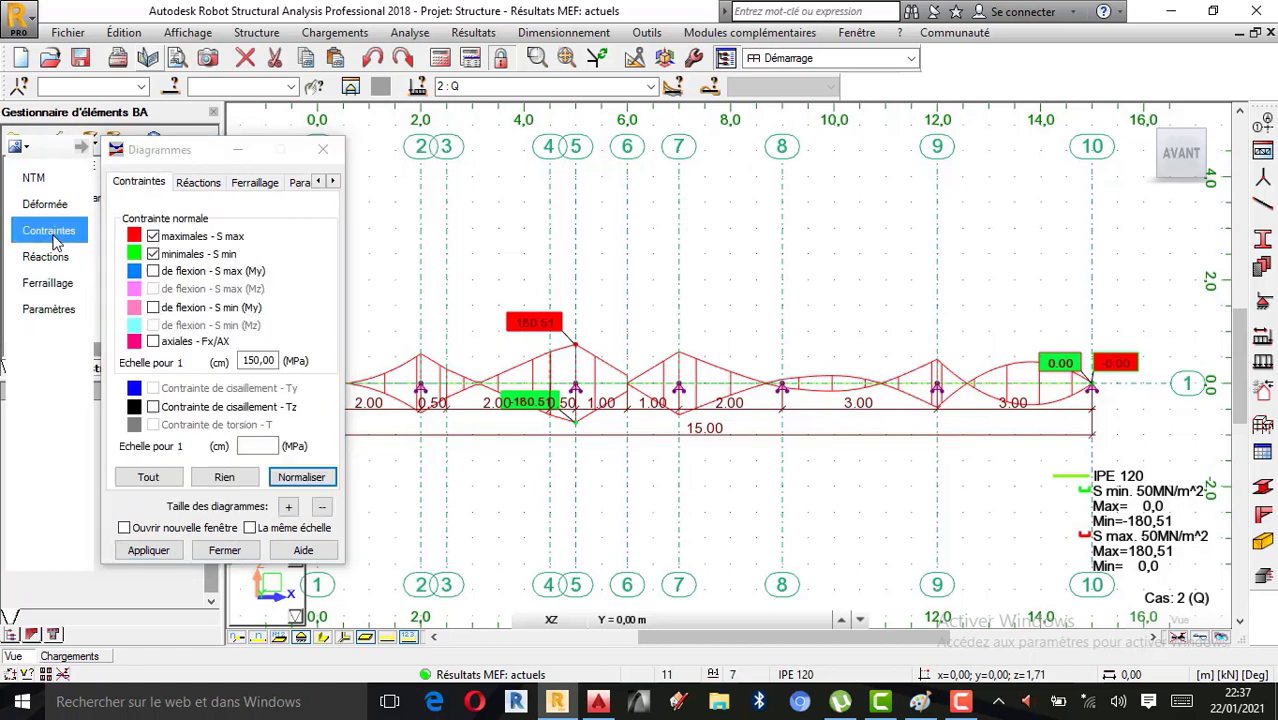
pyautogui.click(224, 477)
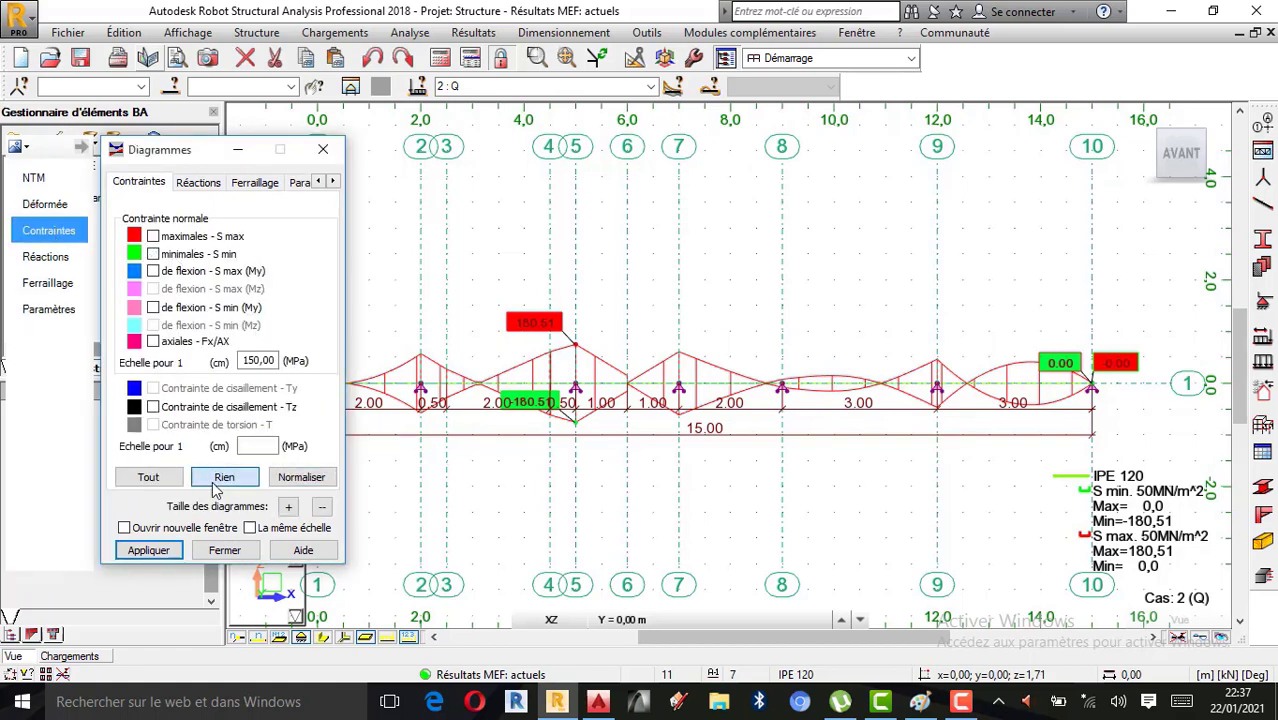
pyautogui.click(153, 407)
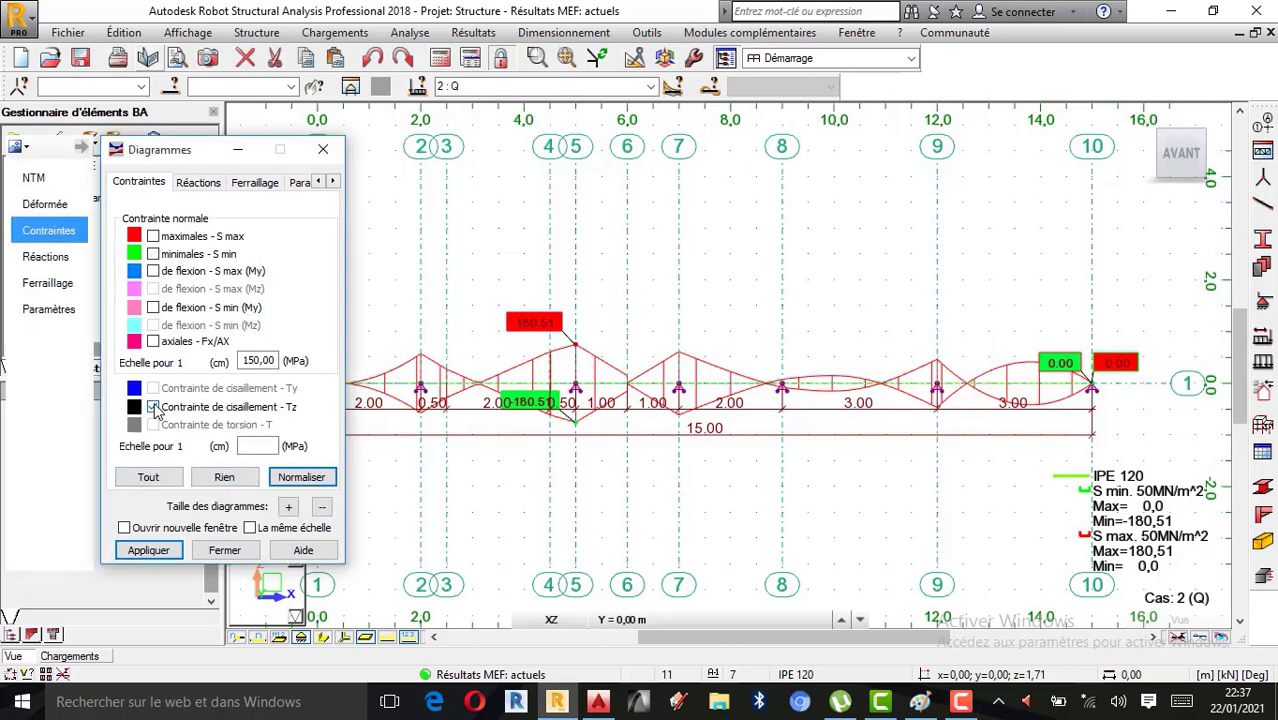
pyautogui.click(148, 550)
pyautogui.scroll(-2, 691, 403)
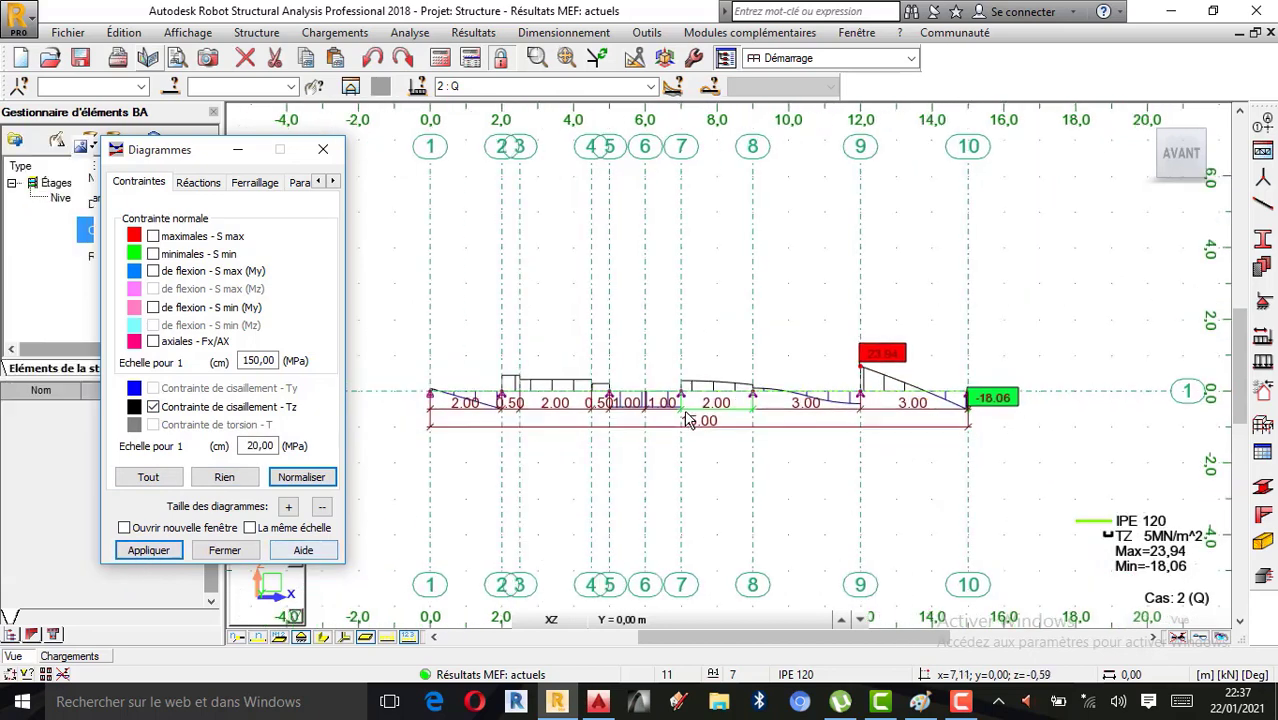
pyautogui.scroll(1, 702, 418)
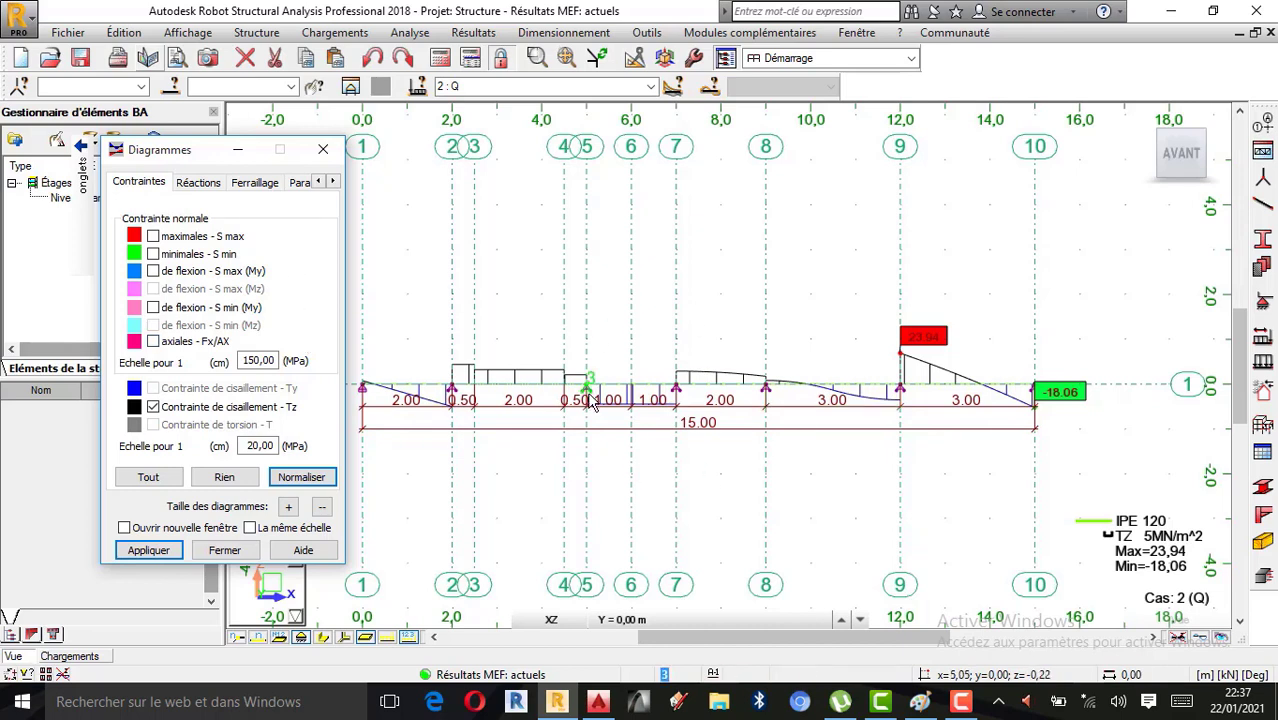
# - Clear the Tz shear stress diagram, close the diagram settings and show the load symbols on the beam
pyautogui.moveTo(91, 223)
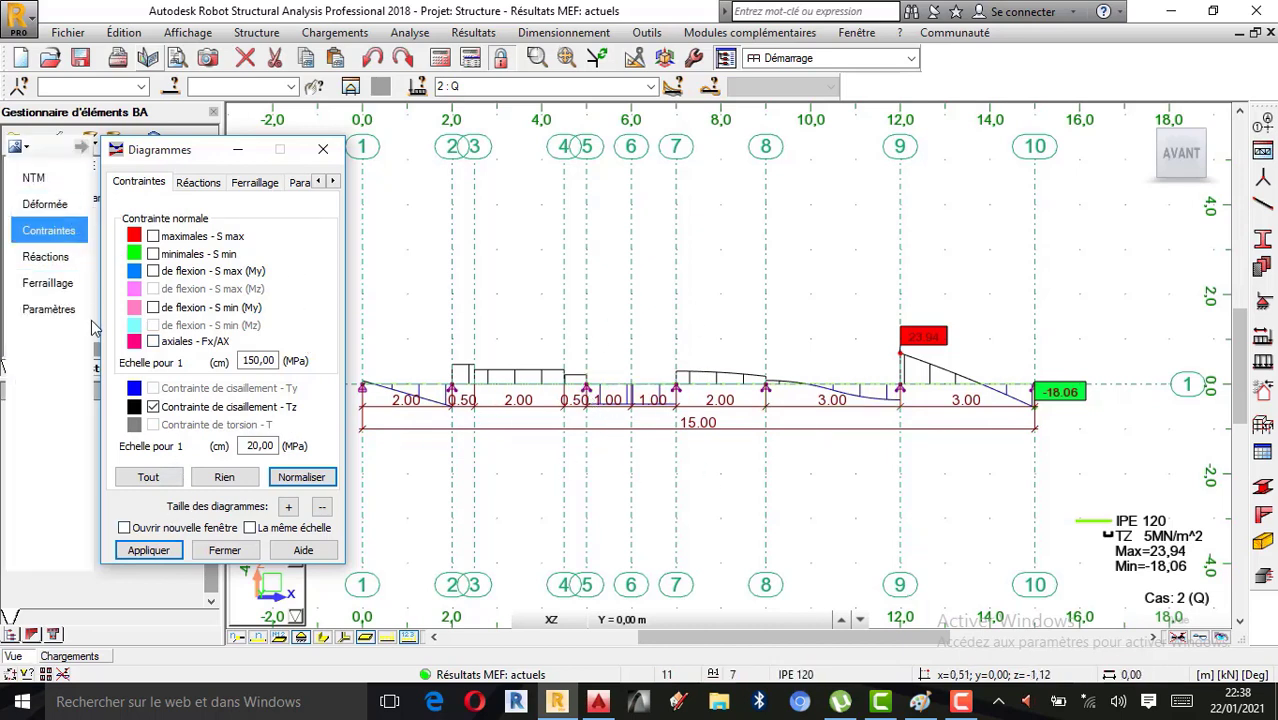
pyautogui.click(34, 177)
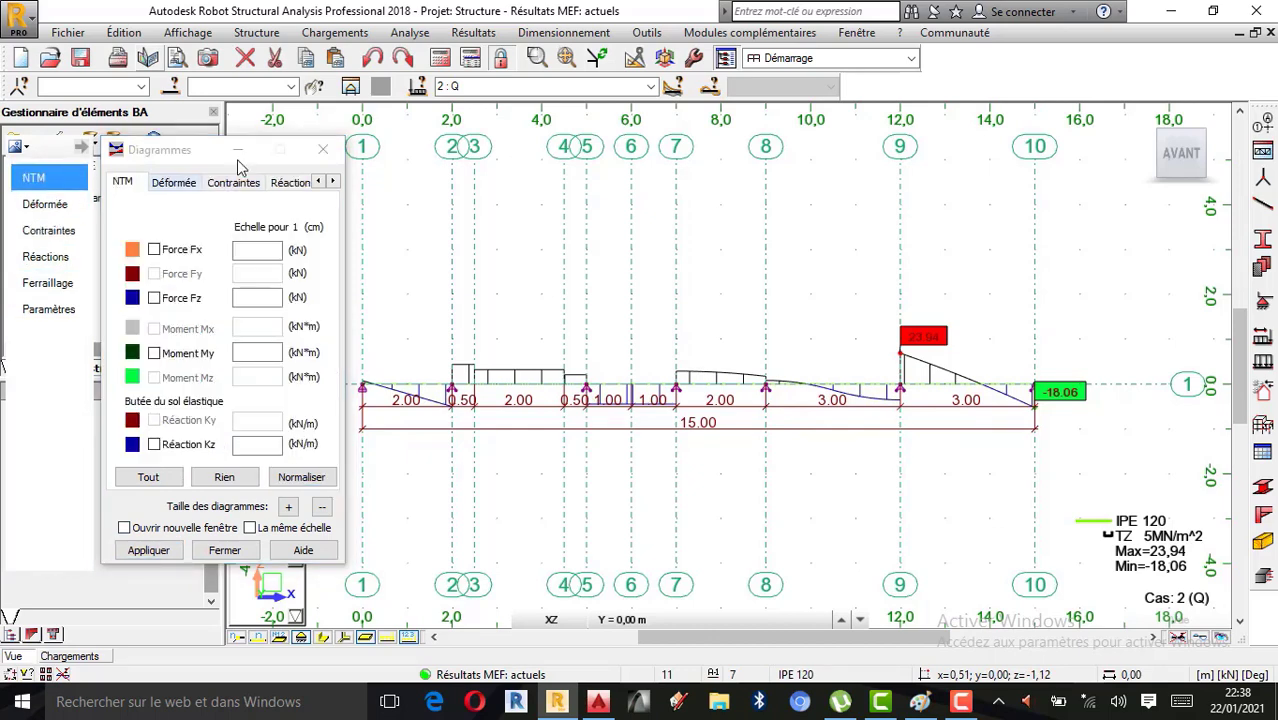
pyautogui.click(233, 182)
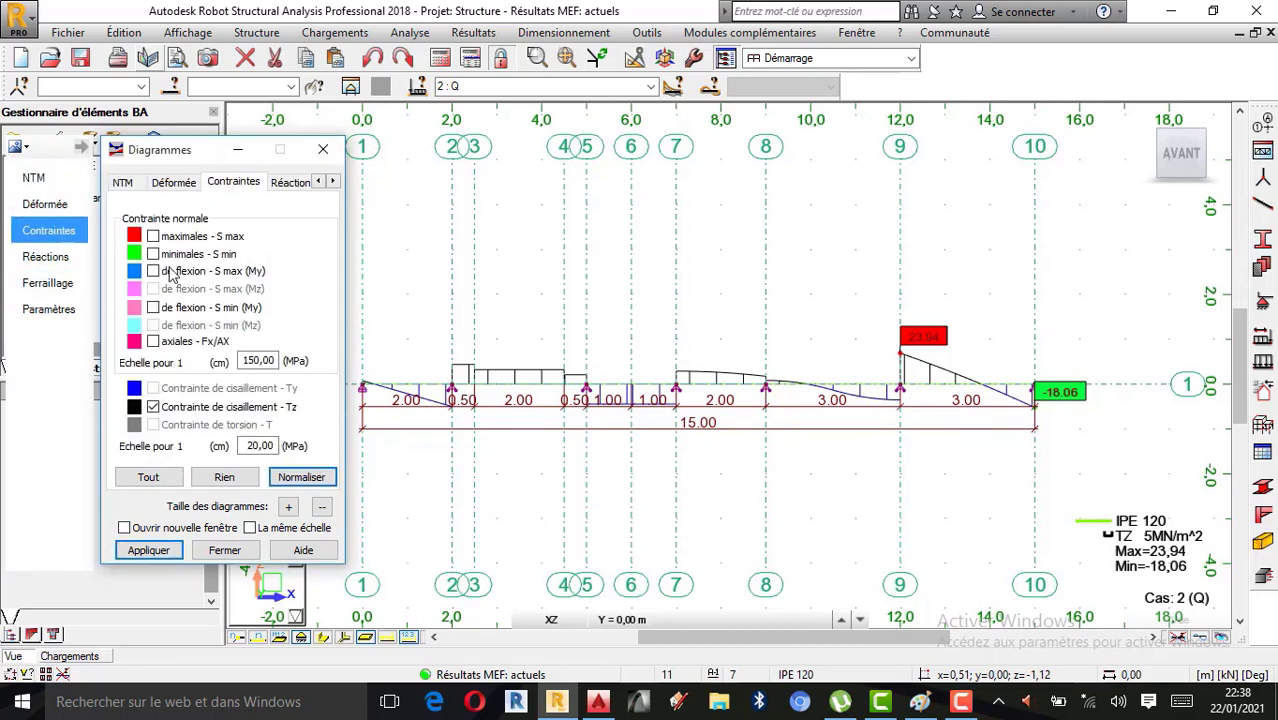
pyautogui.click(152, 407)
pyautogui.click(148, 550)
pyautogui.click(225, 550)
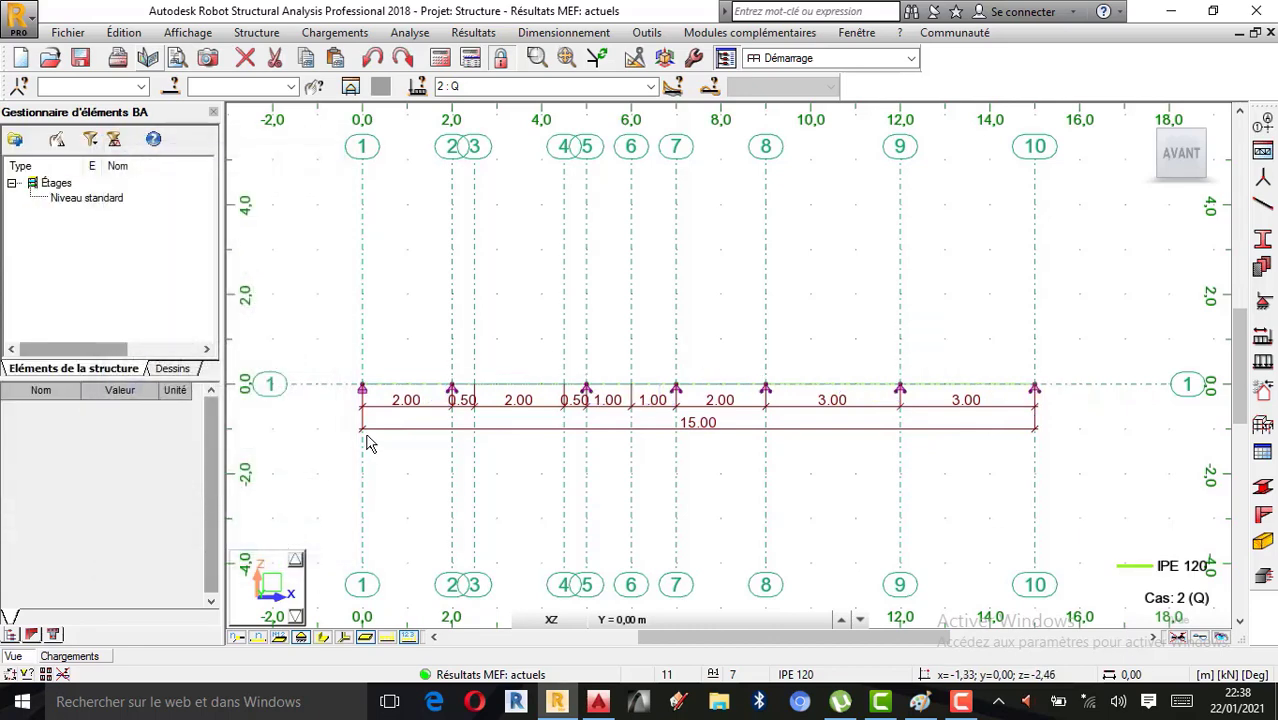
pyautogui.click(398, 638)
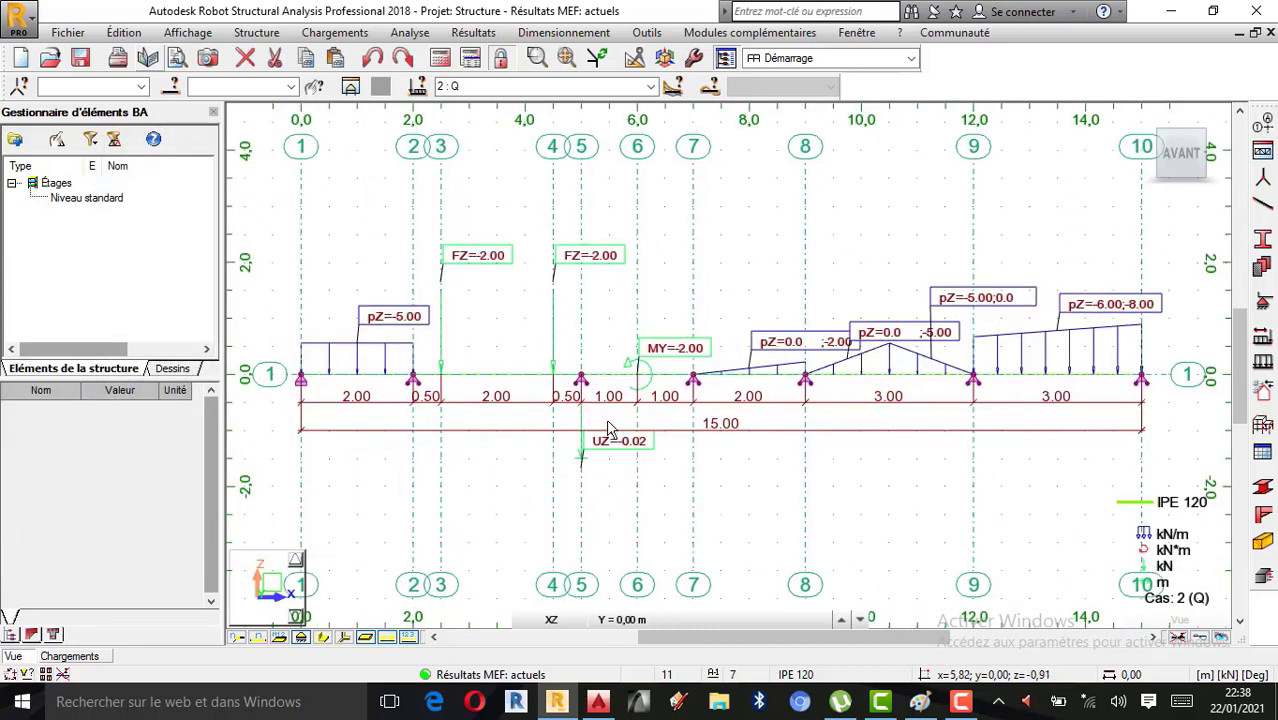
# - Open the object properties of bar 1, between axes 1 and 2, and plot its My bending moment
pyautogui.click(369, 377)
pyautogui.click(347, 384)
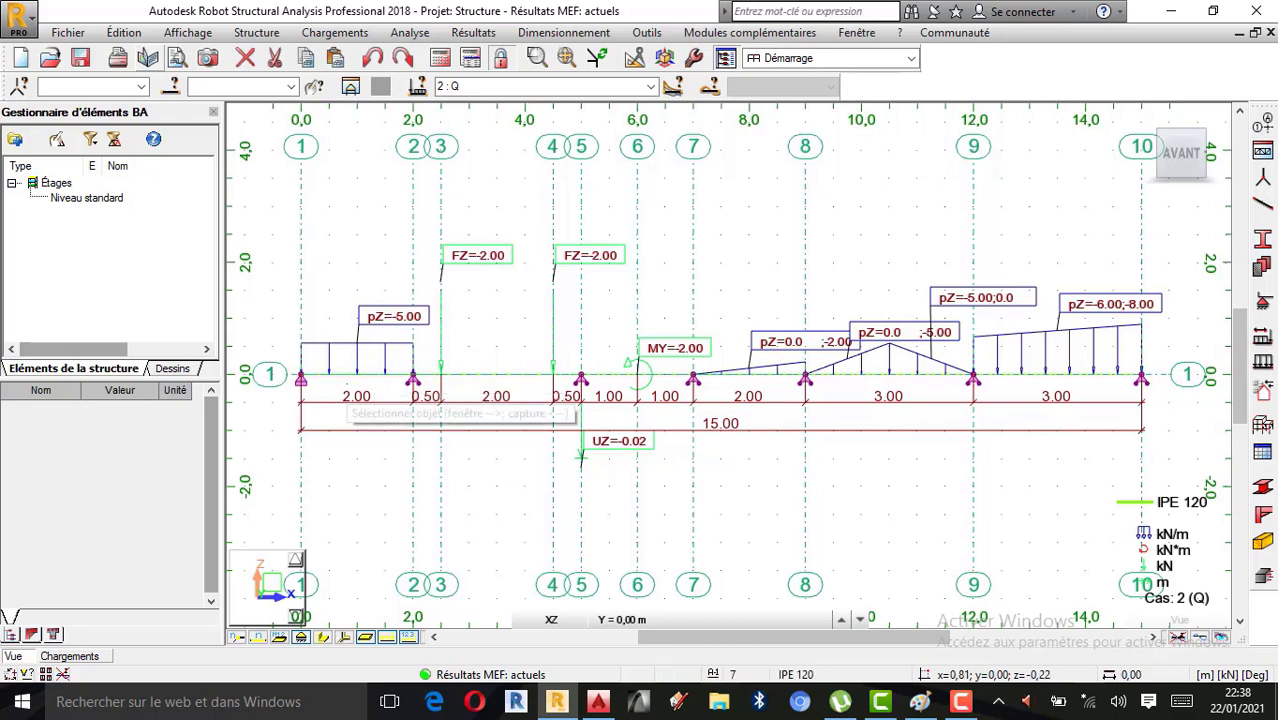
pyautogui.click(369, 381)
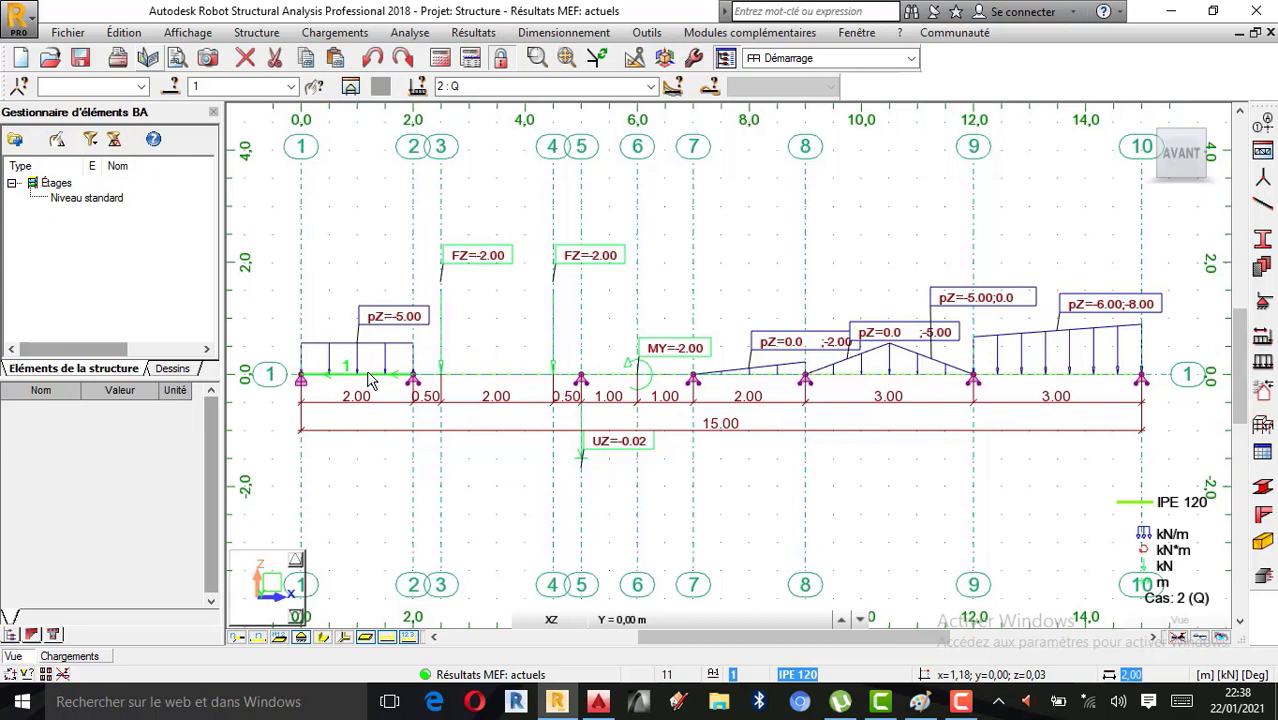
pyautogui.rightClick(369, 380)
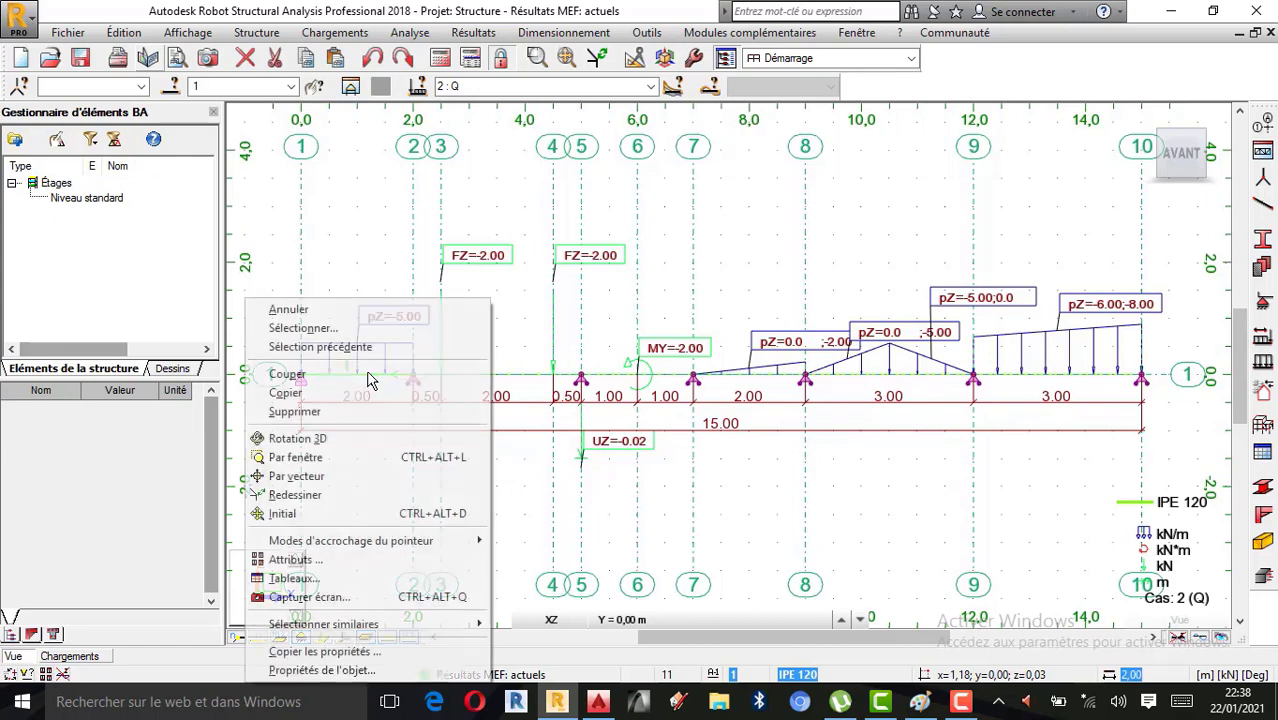
pyautogui.click(325, 670)
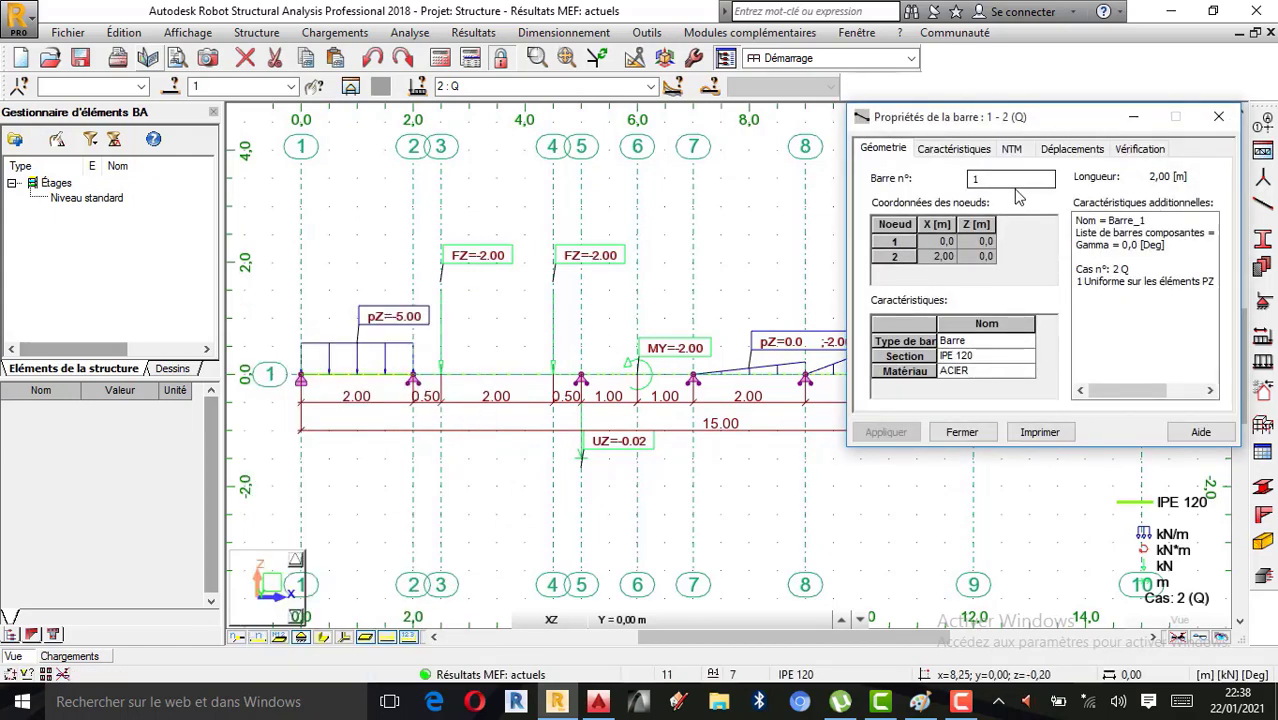
pyautogui.click(1012, 149)
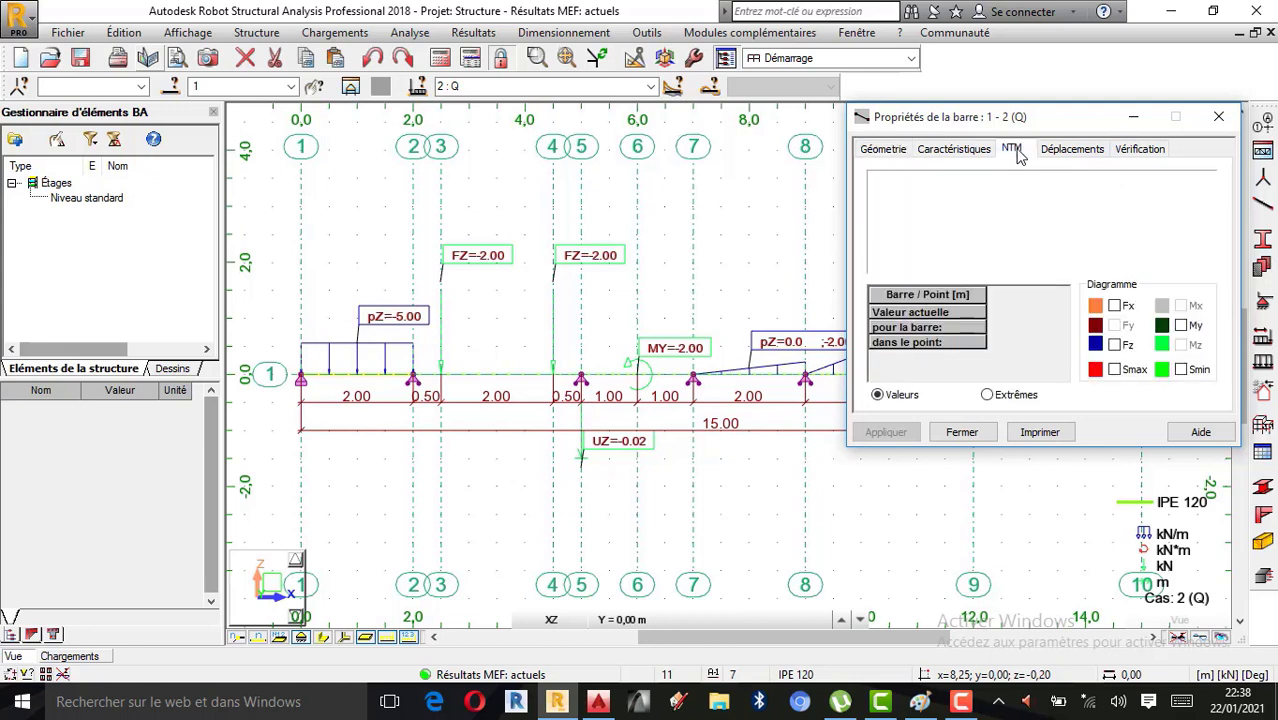
pyautogui.click(1181, 326)
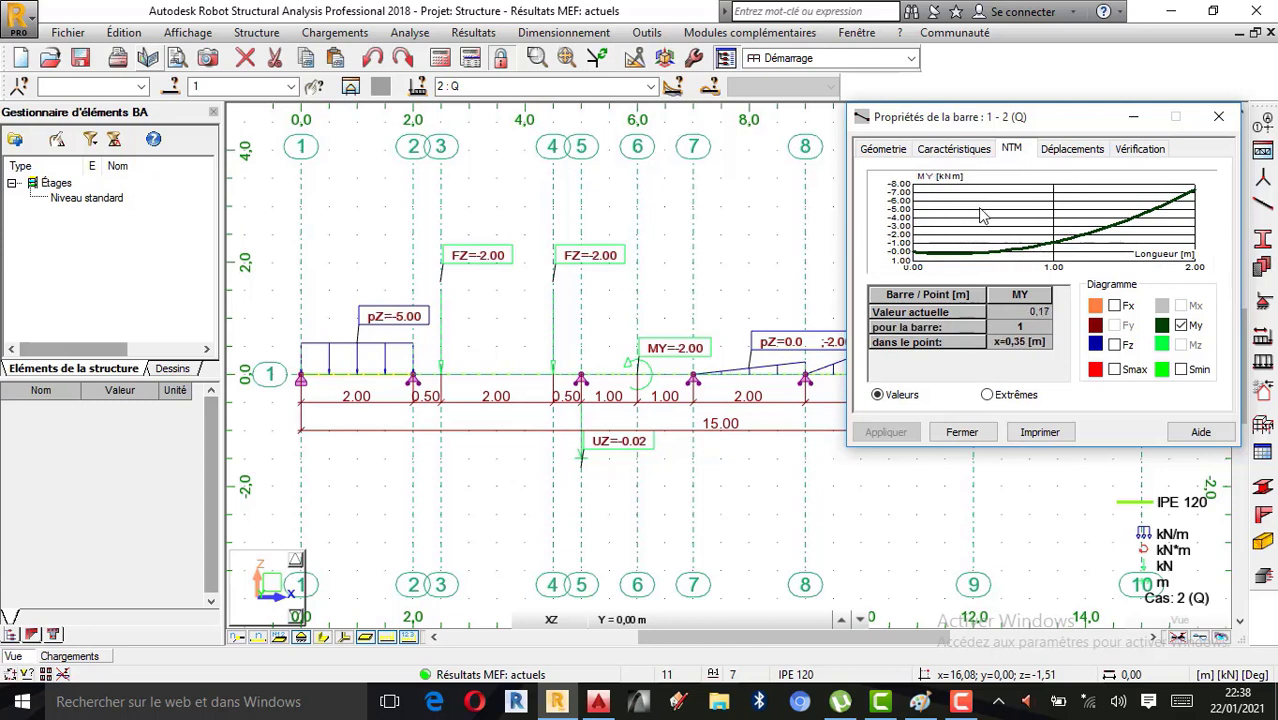
# - Examine the My moment along bars 2 and 3 in the bar properties, then close them
pyautogui.click(480, 384)
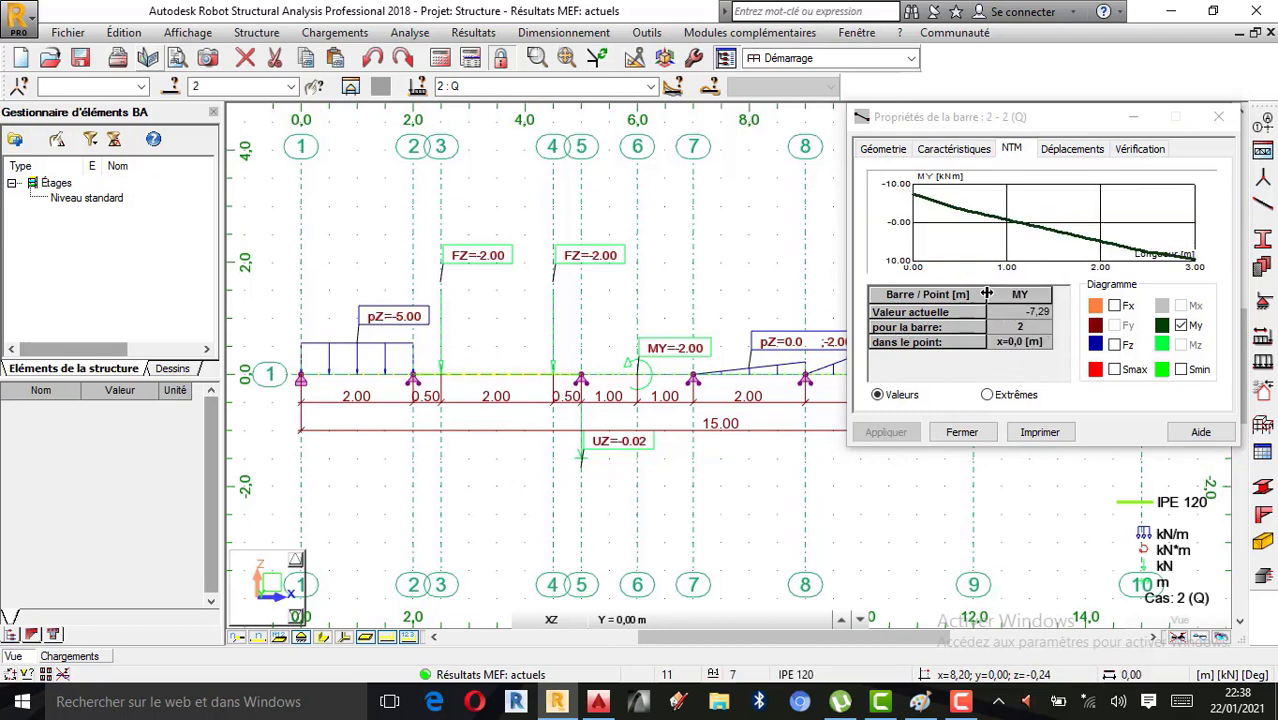
pyautogui.click(1021, 344)
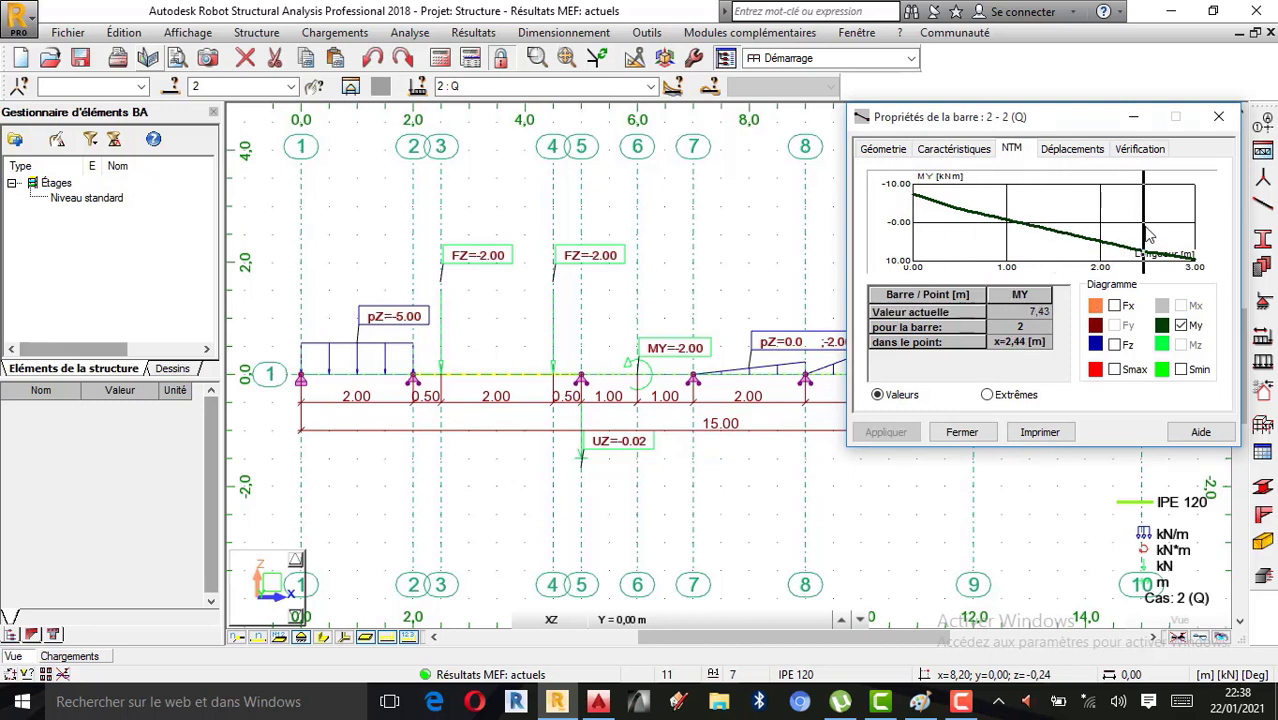
pyautogui.click(620, 378)
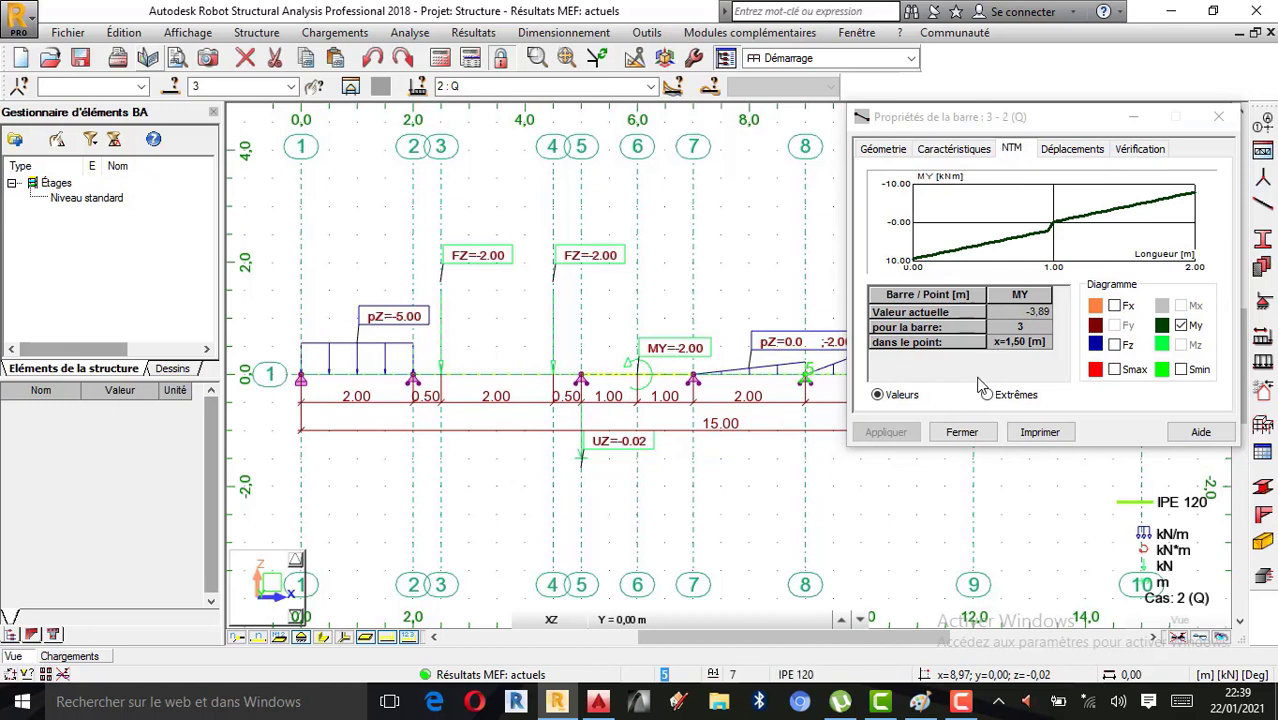
pyautogui.click(1040, 365)
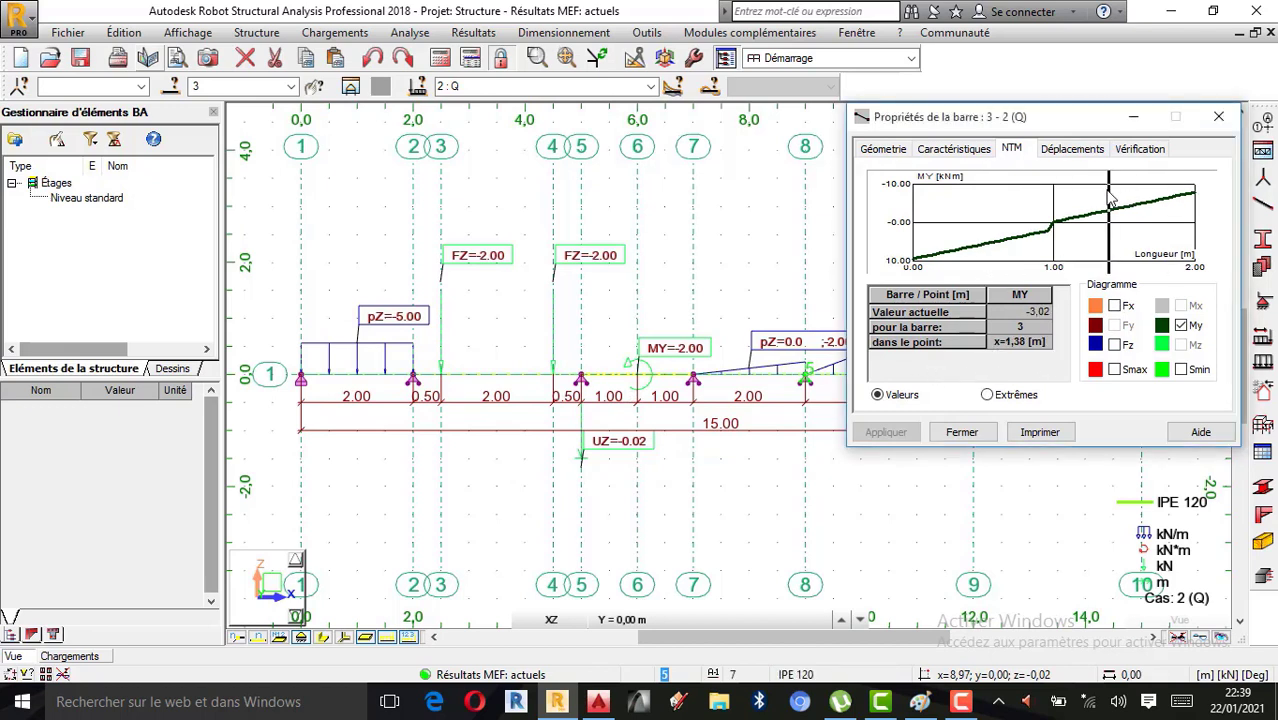
pyautogui.click(978, 435)
# - Display the My moment in a detailed analysis of bar 3, inspect its values, return to the structure view and close the analysis
pyautogui.click(474, 33)
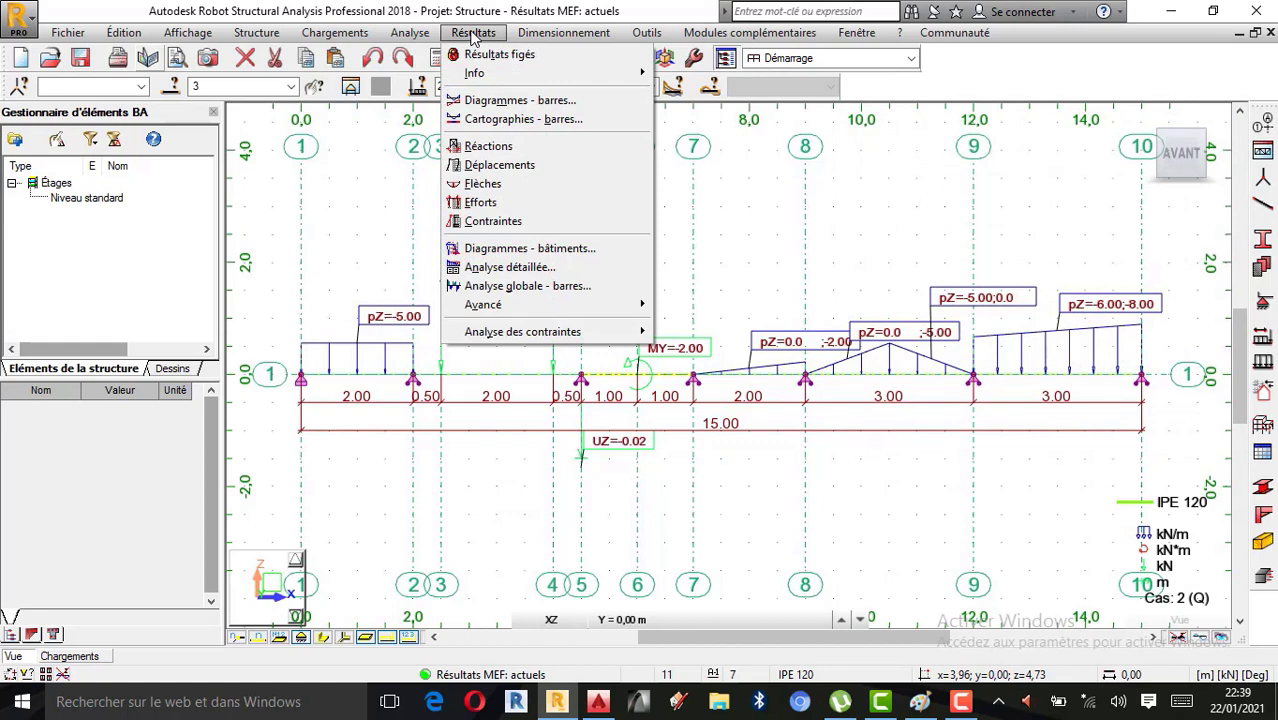
pyautogui.click(505, 267)
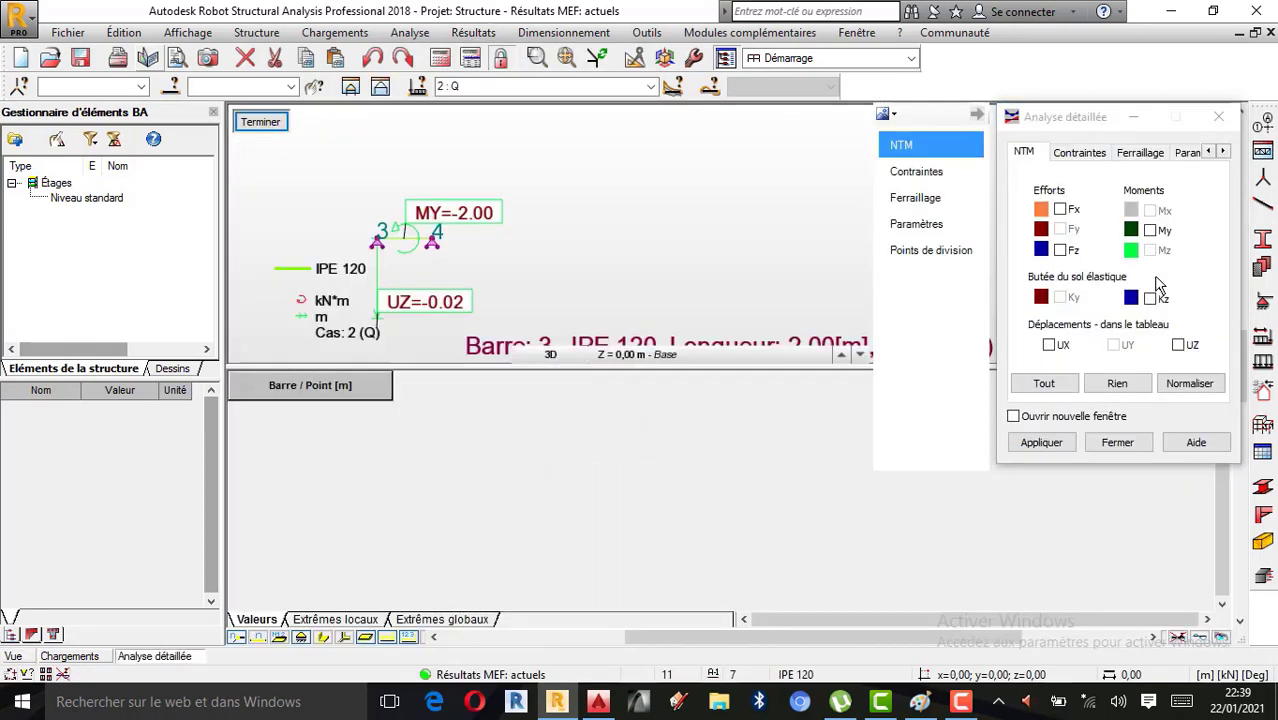
pyautogui.click(1150, 231)
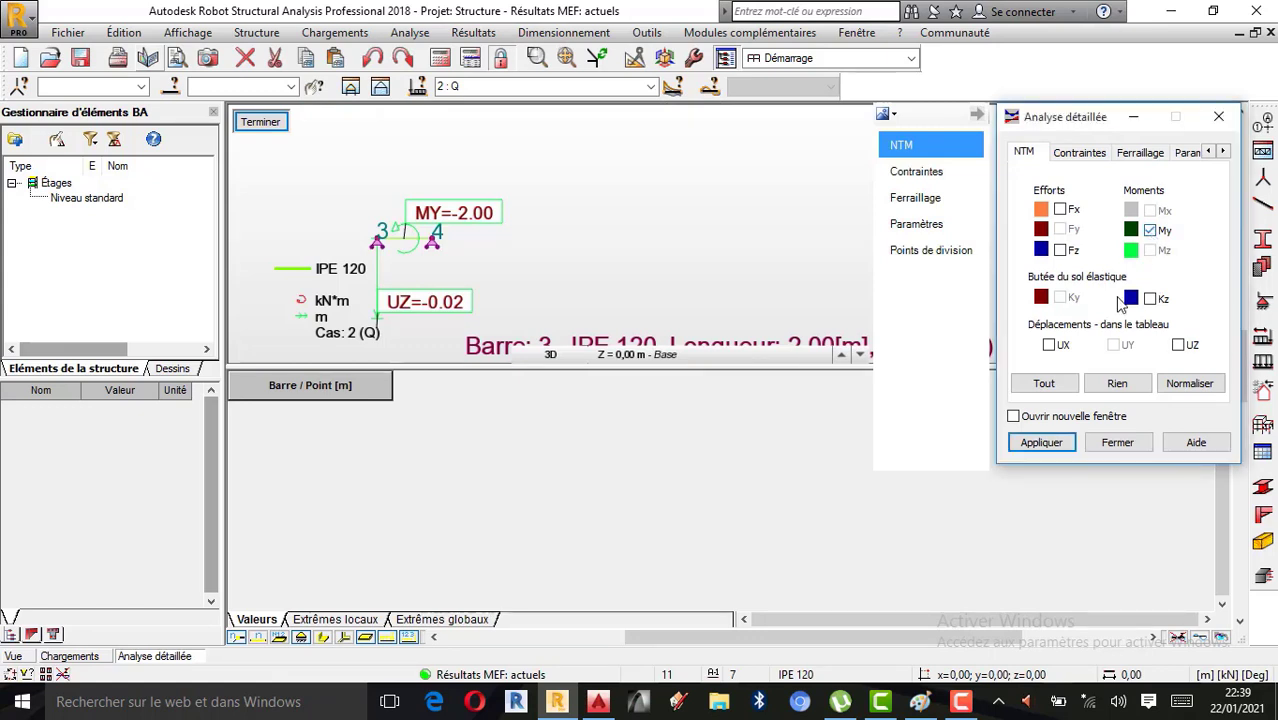
pyautogui.click(1045, 444)
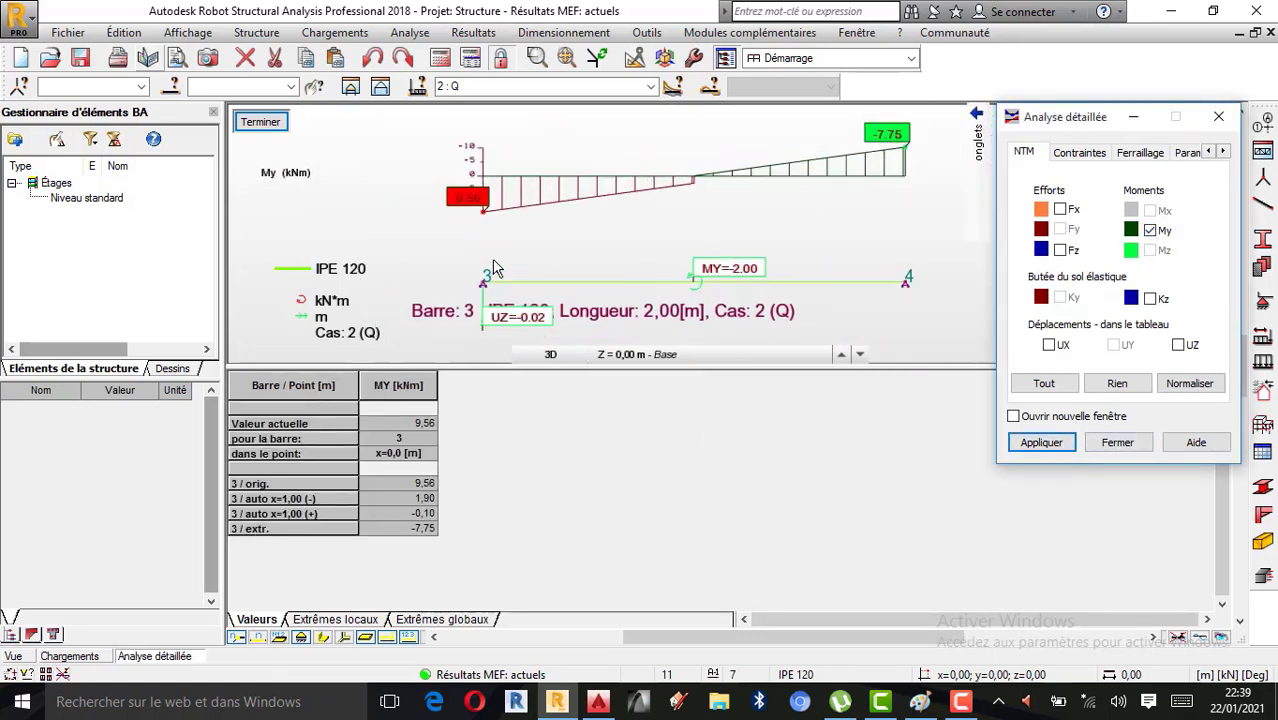
pyautogui.click(398, 454)
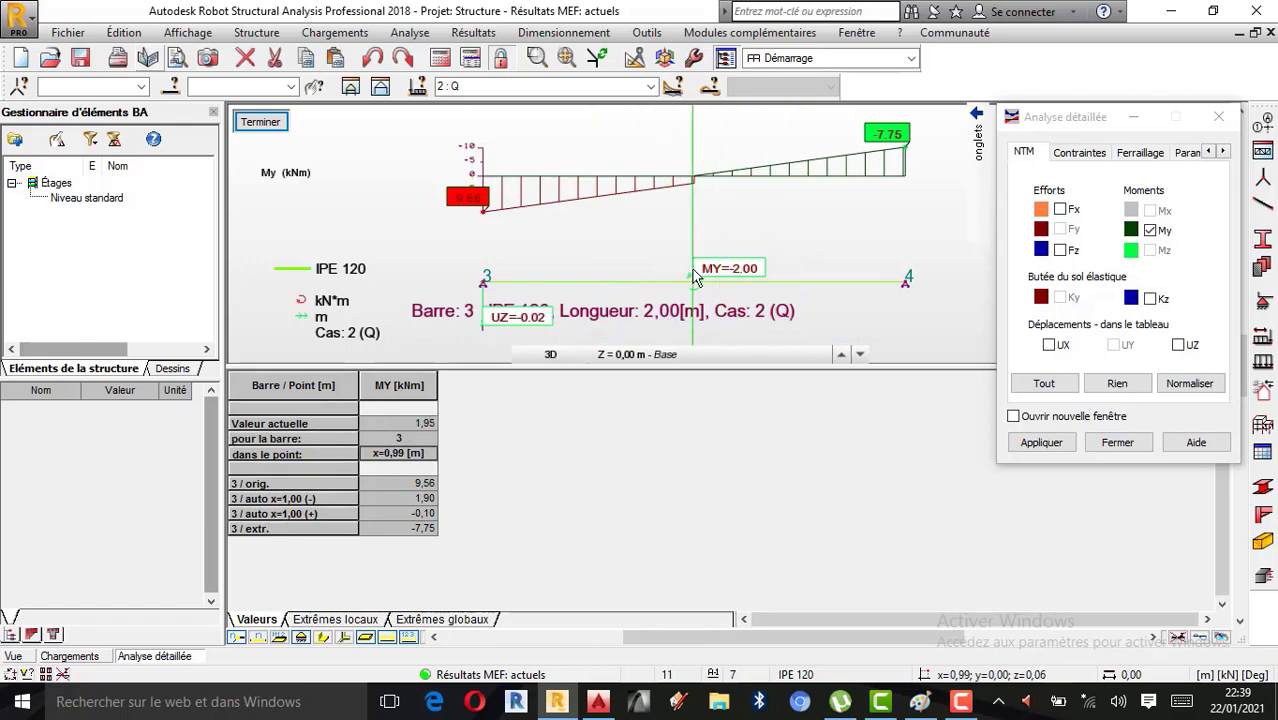
pyautogui.click(20, 657)
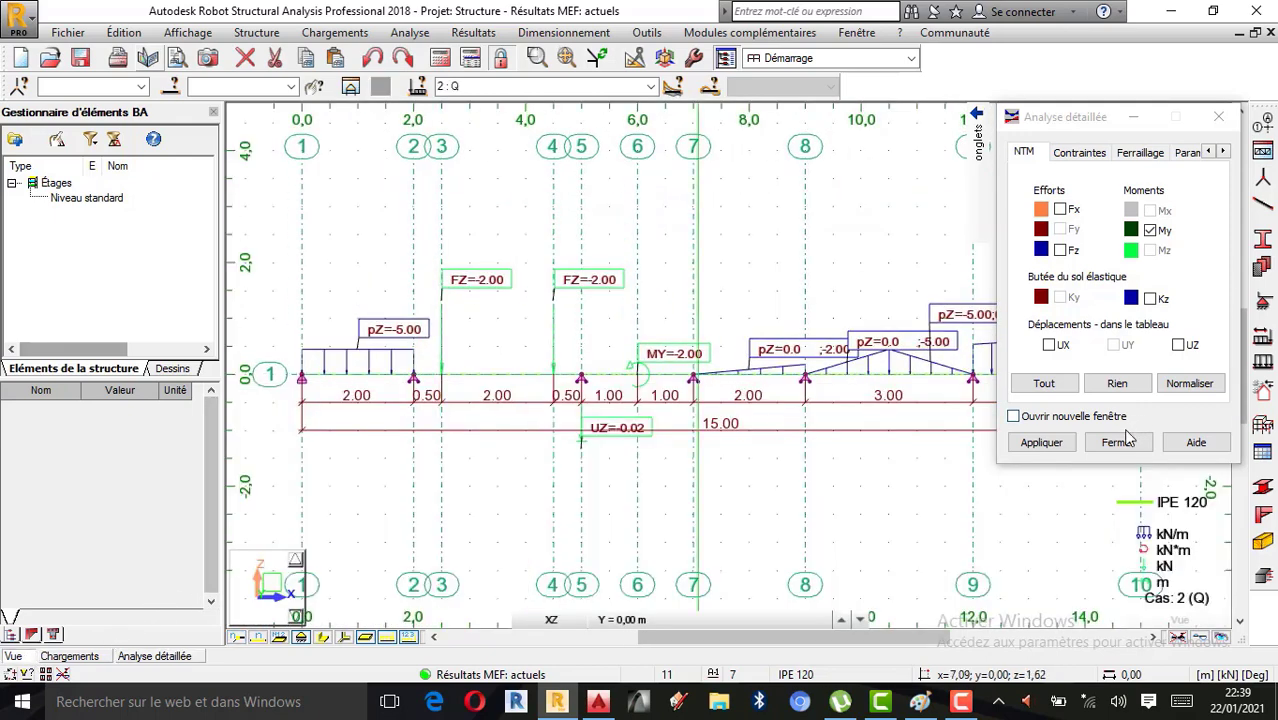
pyautogui.click(1125, 441)
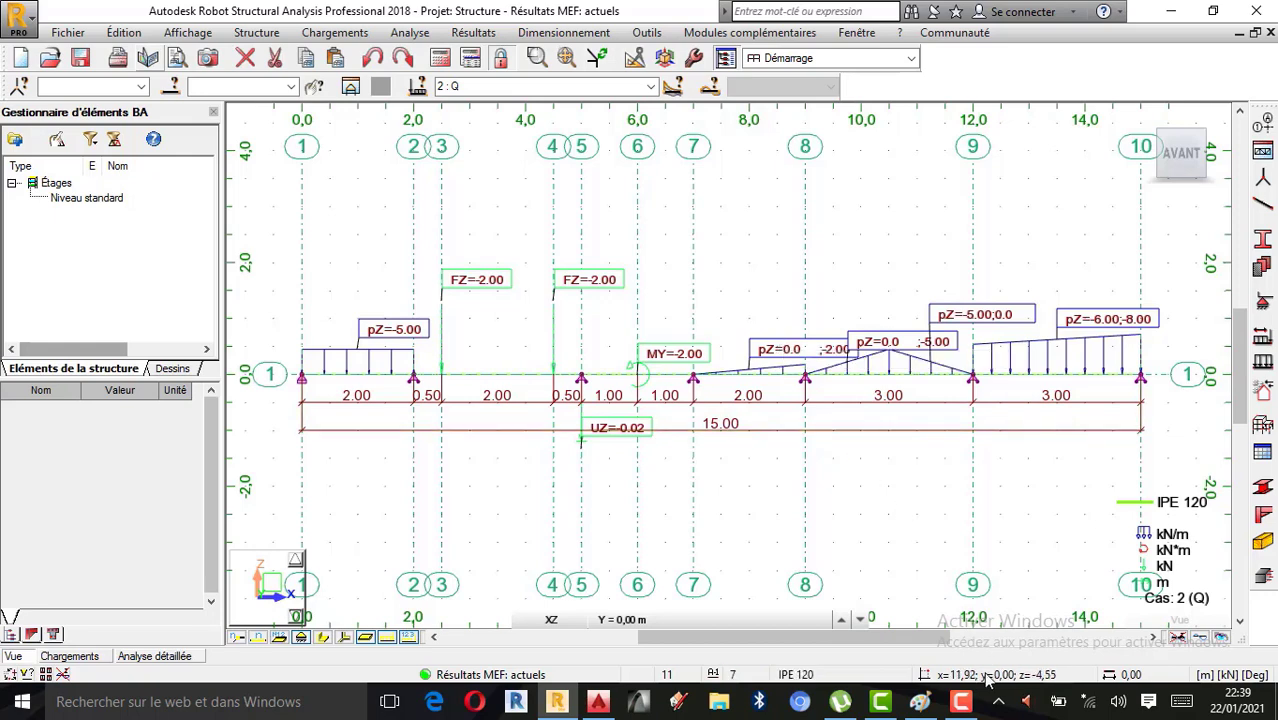
pyautogui.click(960, 701)
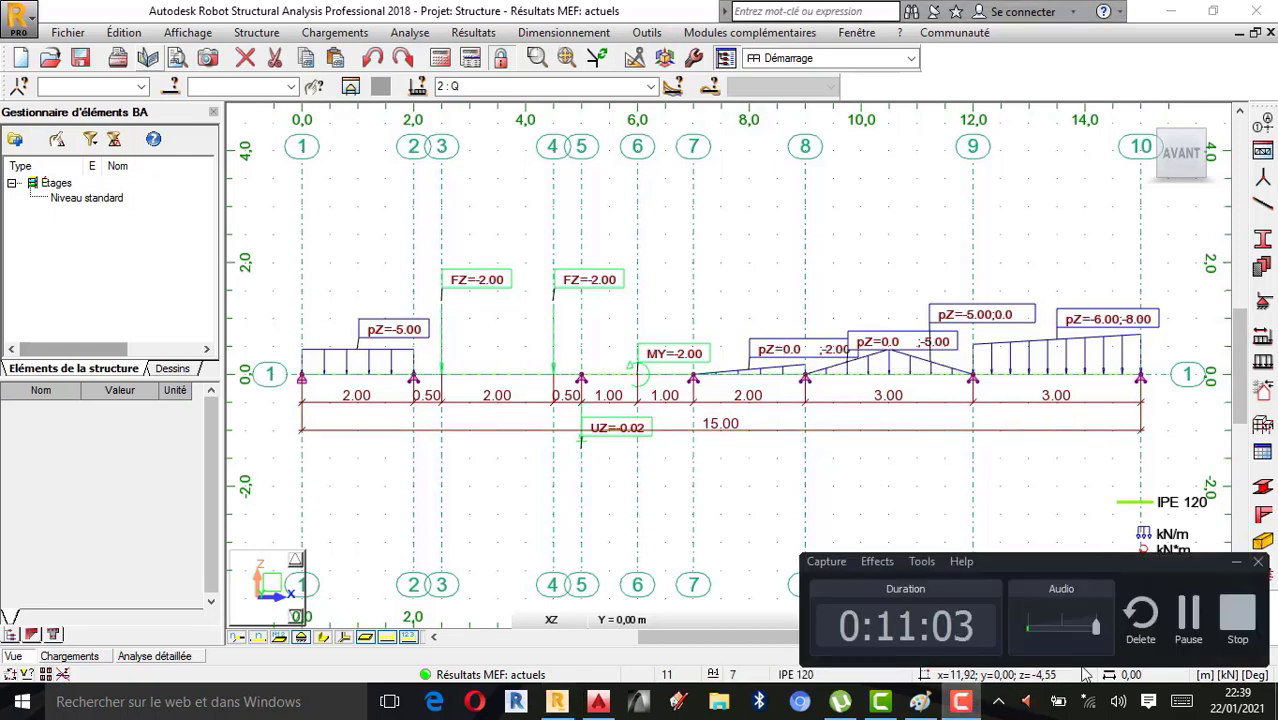
pyautogui.click(1238, 566)
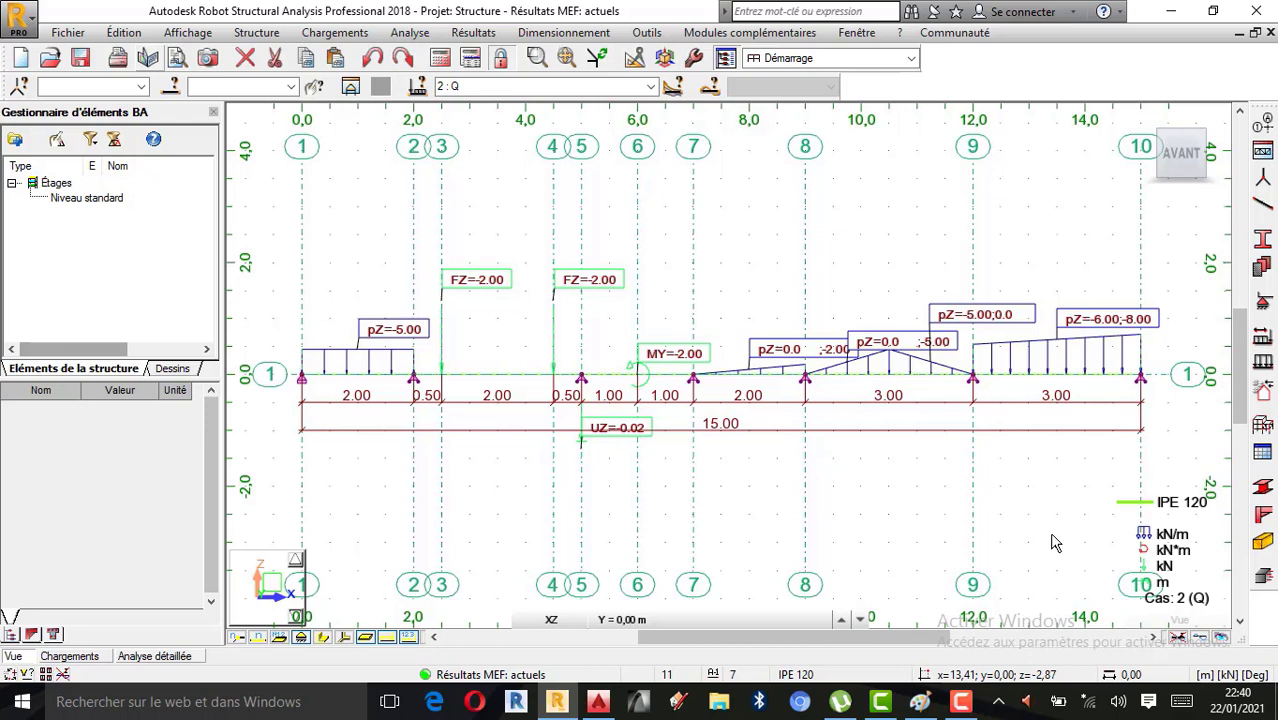
pyautogui.click(960, 701)
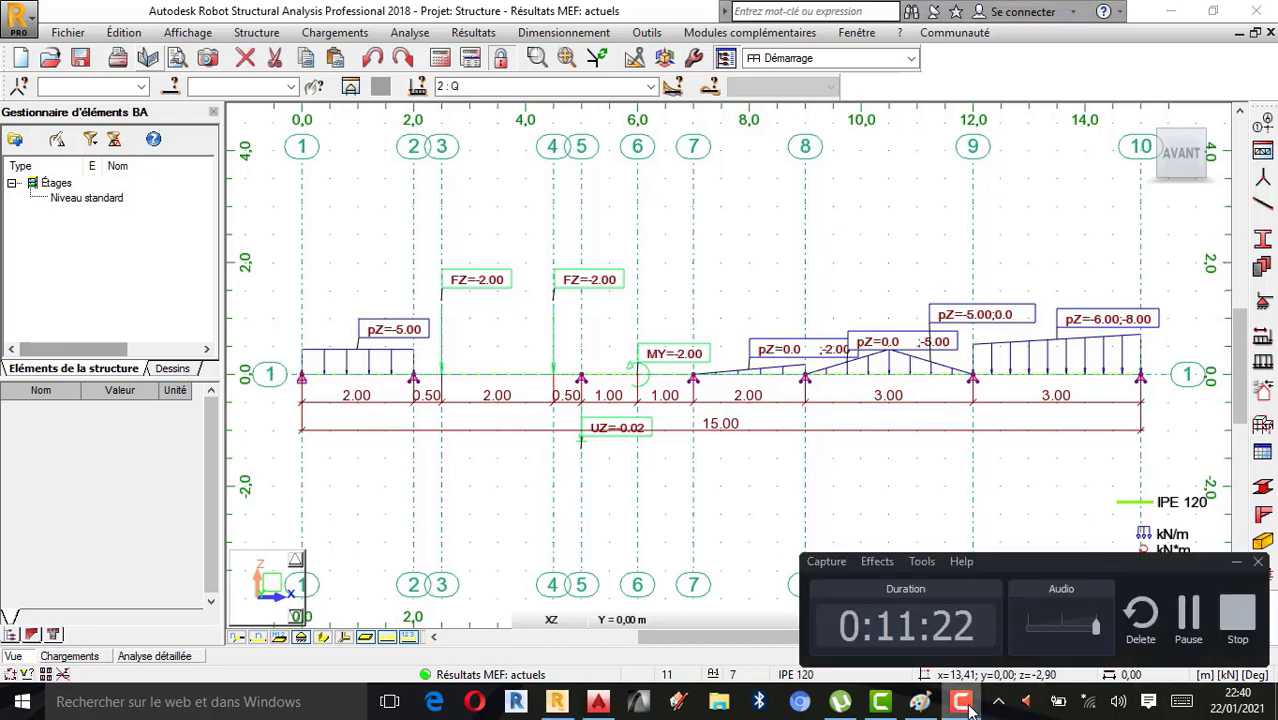